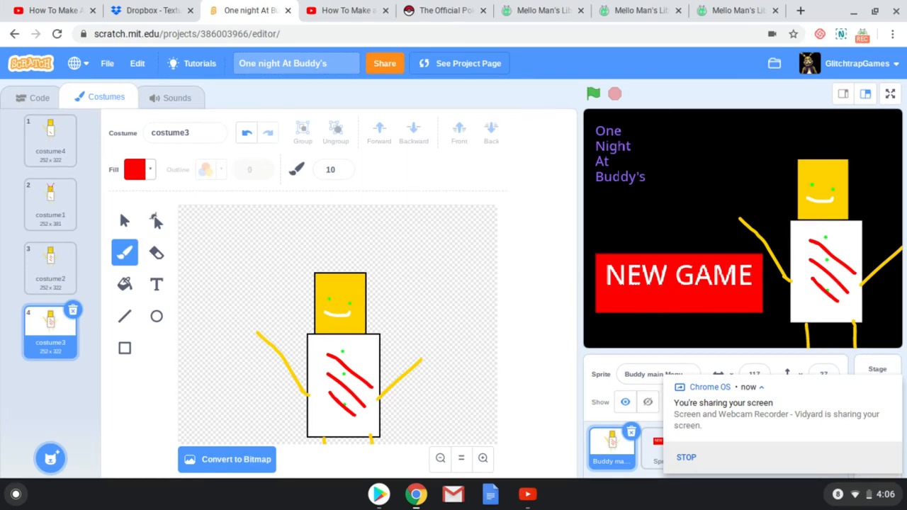
# - Move the 'when I receive Night 1 screen' stack to the lower right of Buddy's code workspace
pyautogui.click(893, 388)
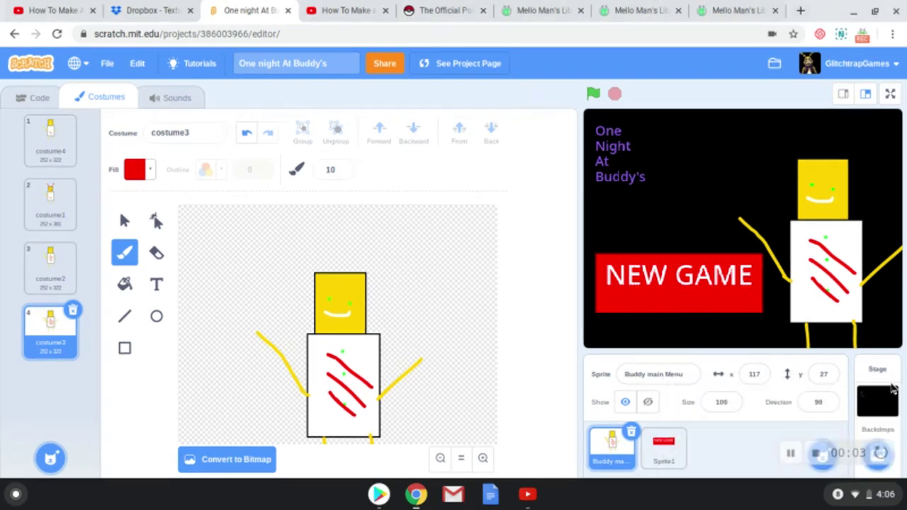
pyautogui.click(32, 97)
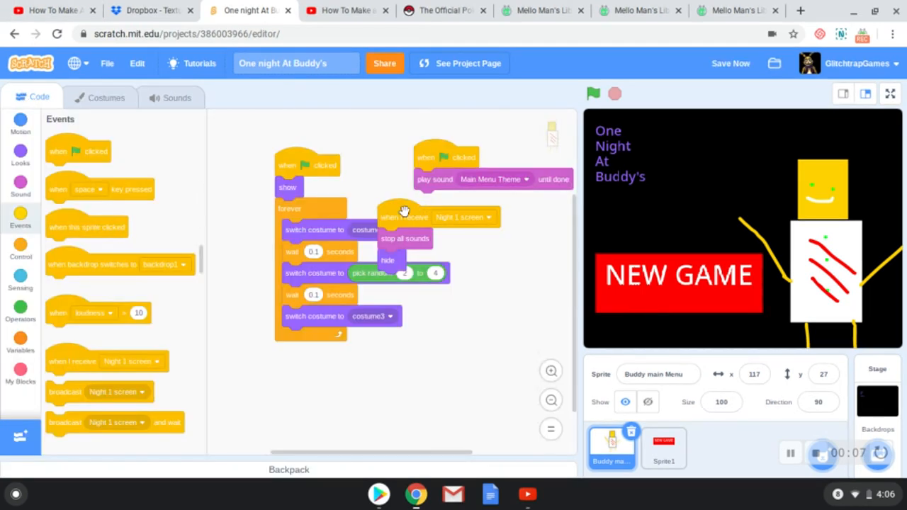
pyautogui.moveTo(418, 212)
pyautogui.mouseDown()
pyautogui.moveTo(463, 278)
pyautogui.moveTo(468, 304)
pyautogui.mouseUp()
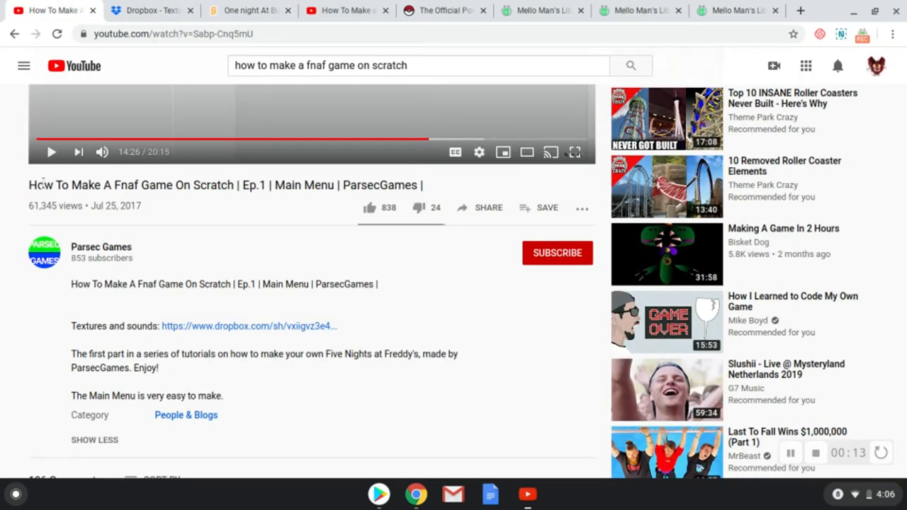
# - Browse the tutorial videos and Dropbox textures page, then return to the Scratch editor
pyautogui.moveTo(30, 186)
pyautogui.mouseDown()
pyautogui.moveTo(414, 204)
pyautogui.moveTo(11, 191)
pyautogui.mouseUp()
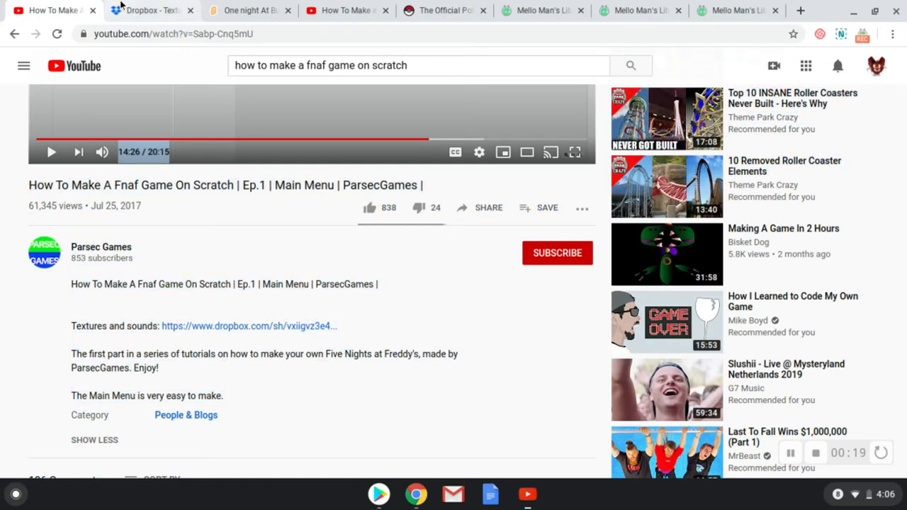
pyautogui.click(149, 10)
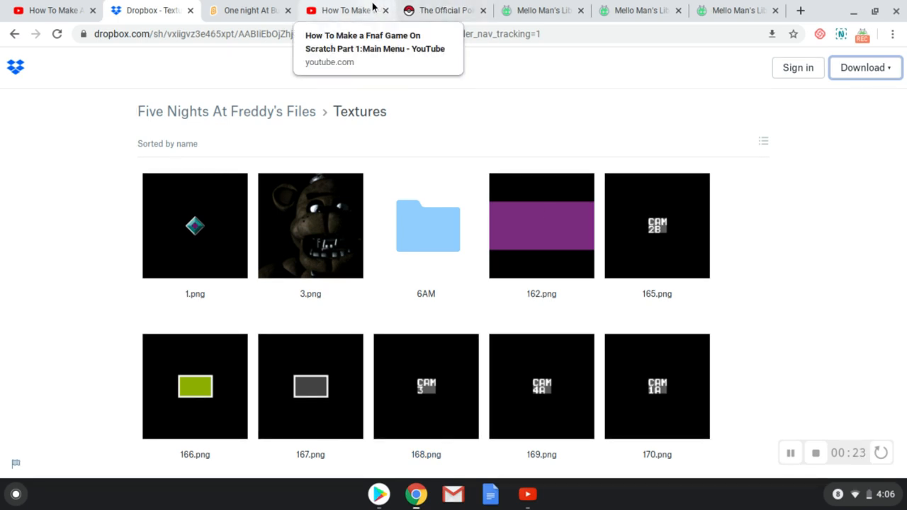
pyautogui.click(347, 10)
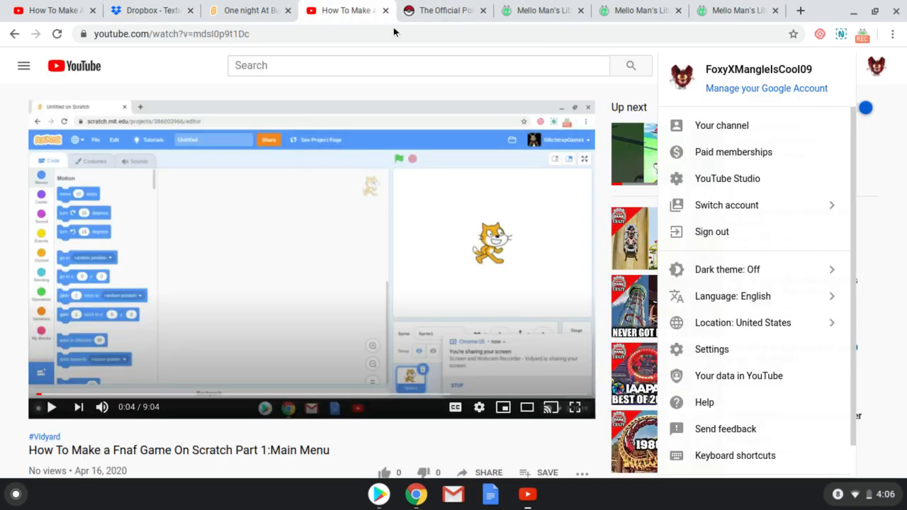
pyautogui.click(250, 10)
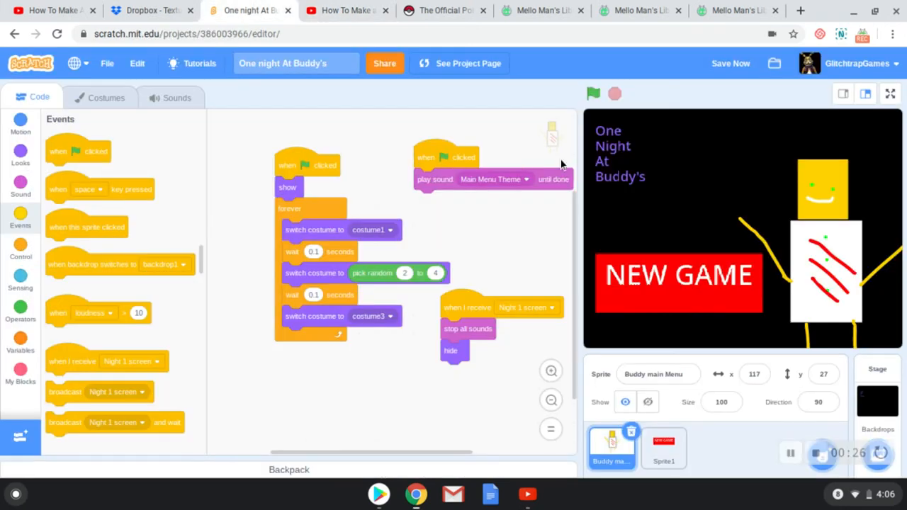
pyautogui.click(593, 93)
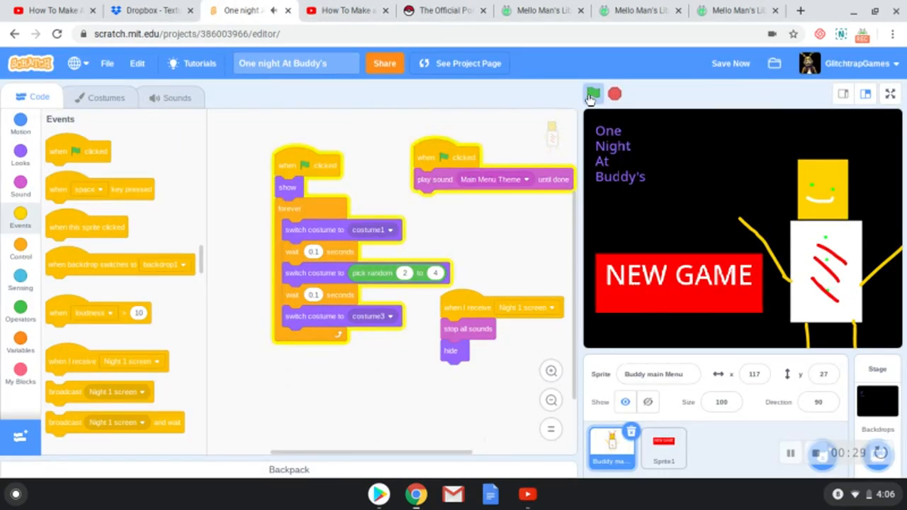
pyautogui.click(670, 273)
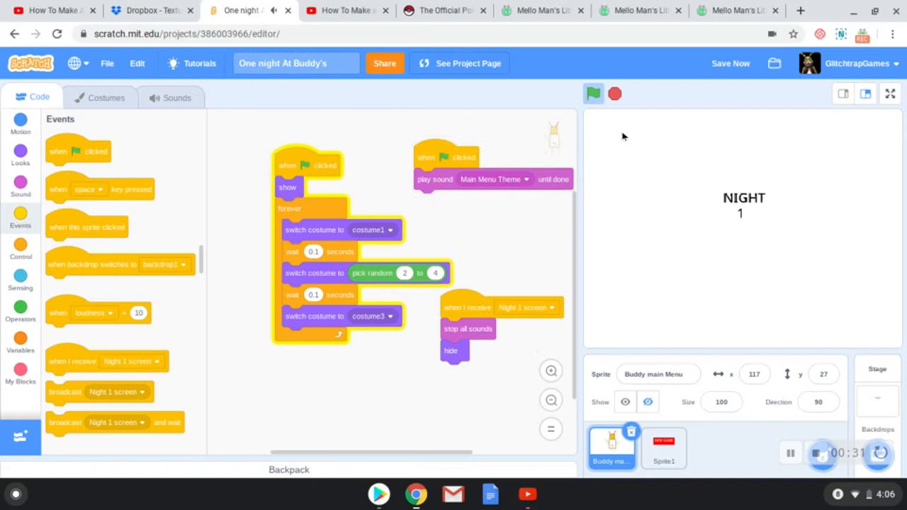
pyautogui.click(615, 94)
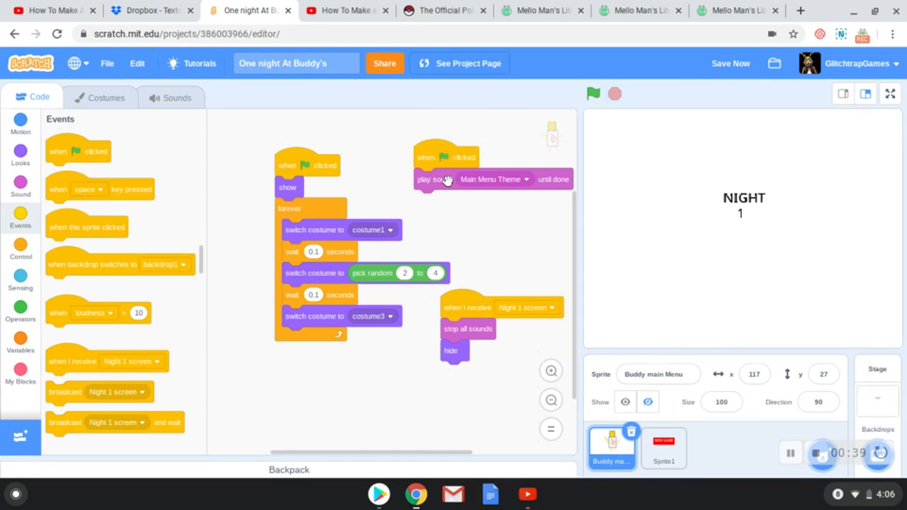
pyautogui.click(102, 98)
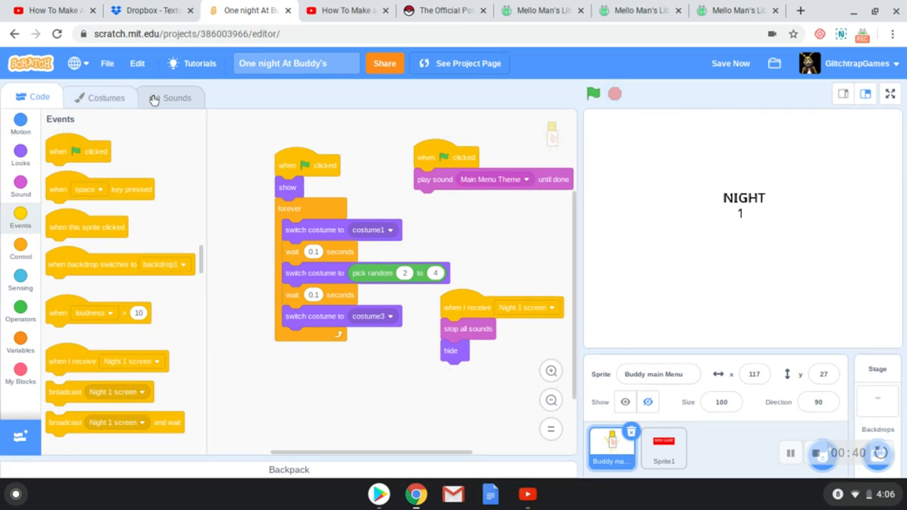
pyautogui.click(170, 98)
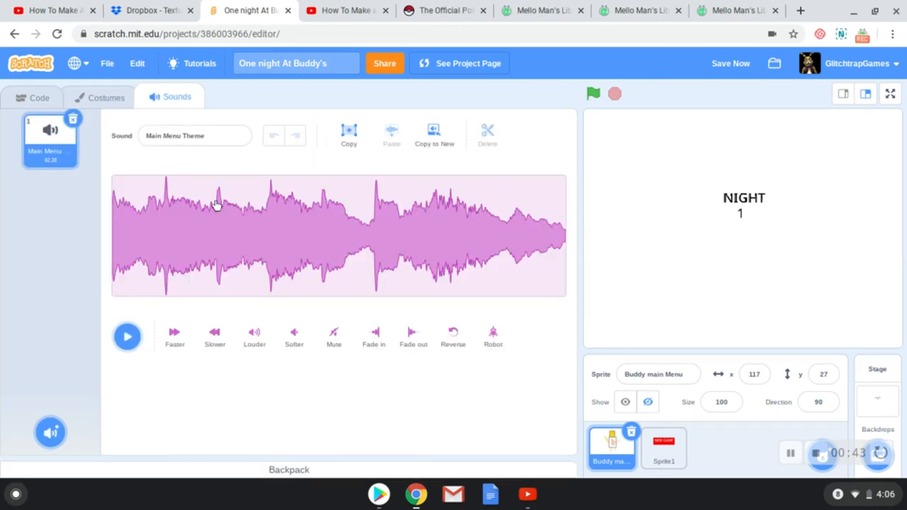
pyautogui.click(29, 98)
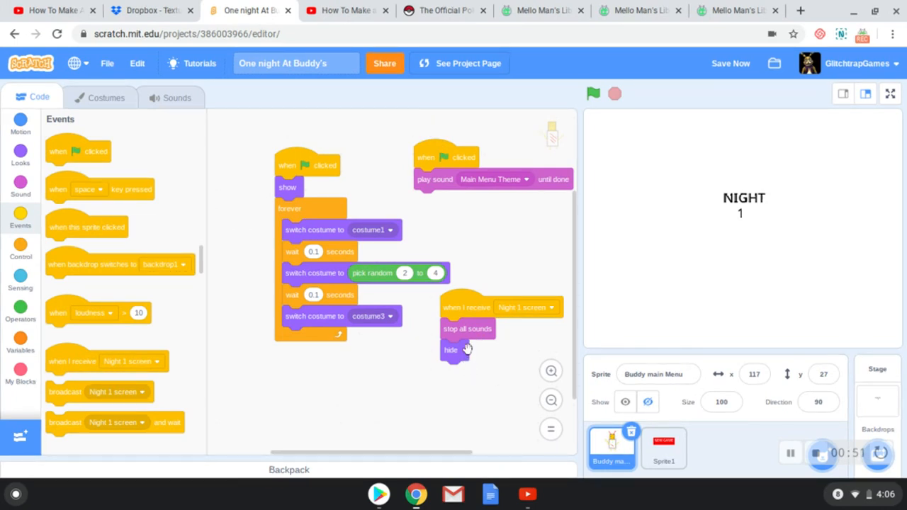
pyautogui.click(594, 95)
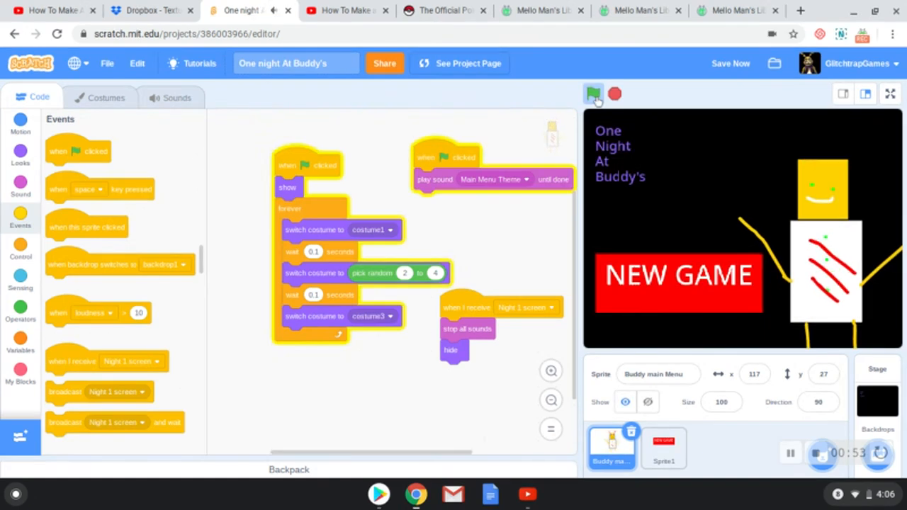
pyautogui.click(615, 95)
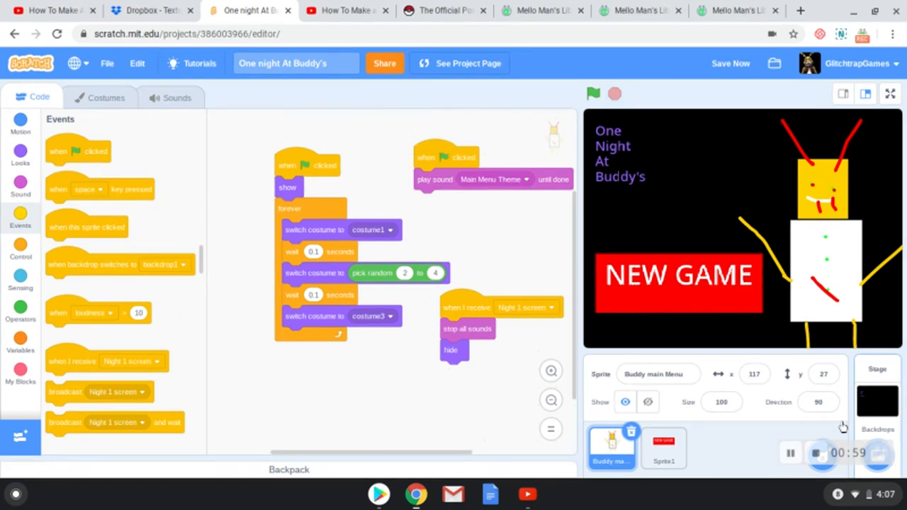
pyautogui.click(817, 453)
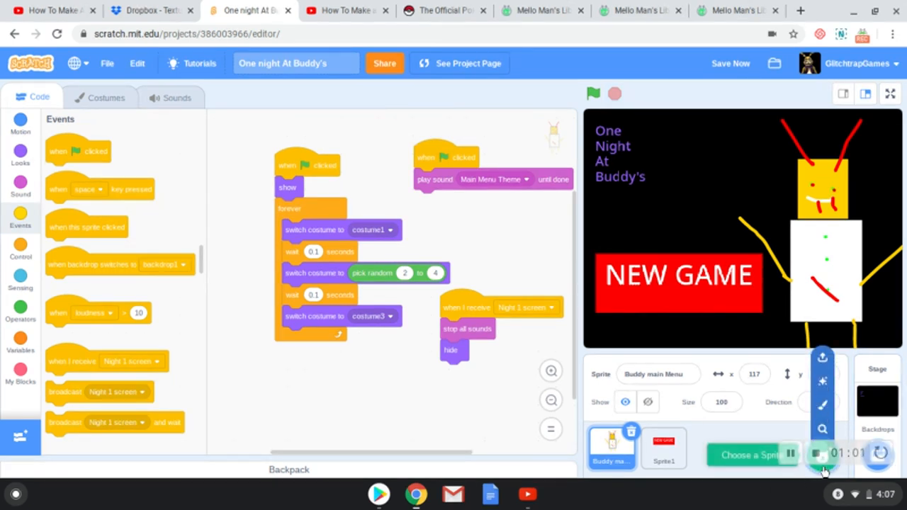
# - Look through the sprite library without choosing, then create a new painted sprite, Sprite2
pyautogui.click(823, 455)
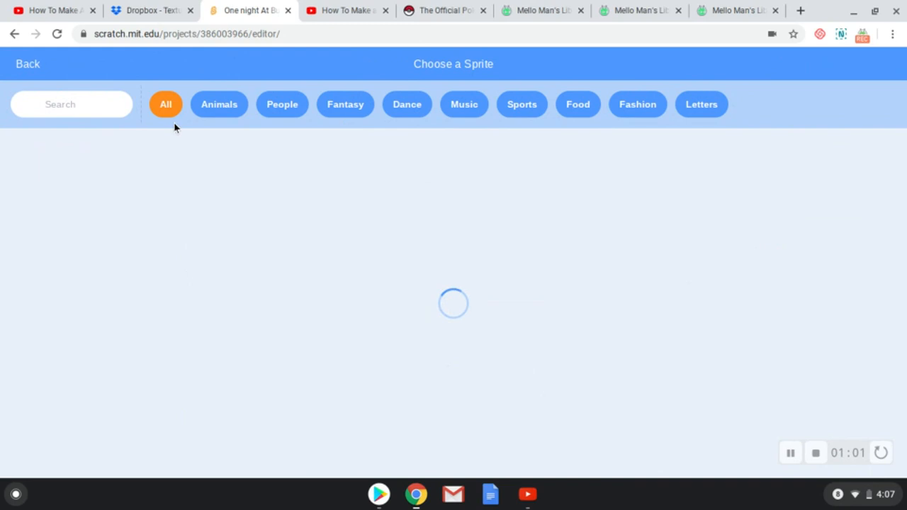
pyautogui.click(24, 66)
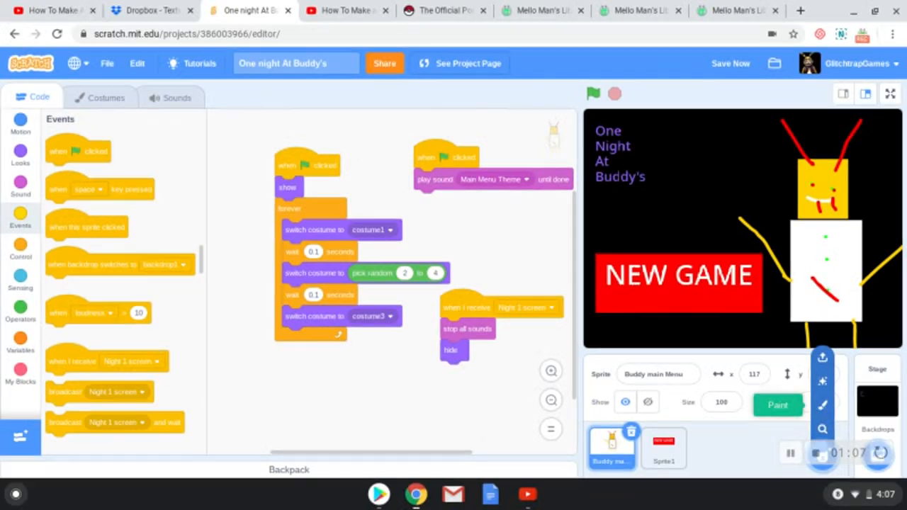
pyautogui.click(823, 406)
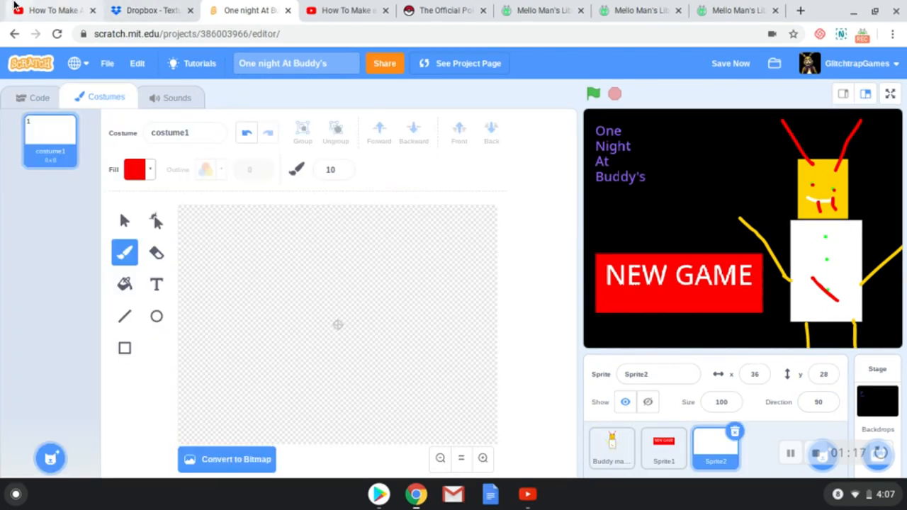
# - Check both tutorial videos and come back to the Scratch project editor
pyautogui.click(43, 10)
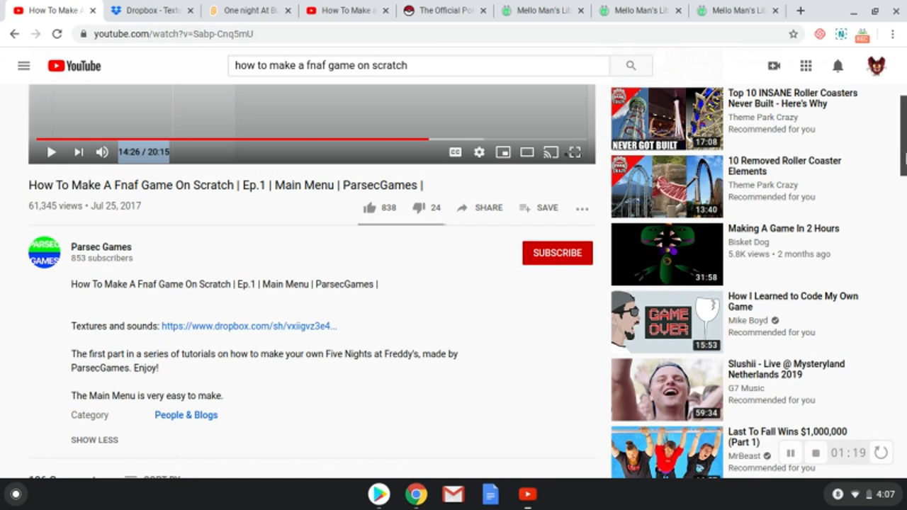
pyautogui.moveTo(900, 138); pyautogui.dragTo(901, 85)
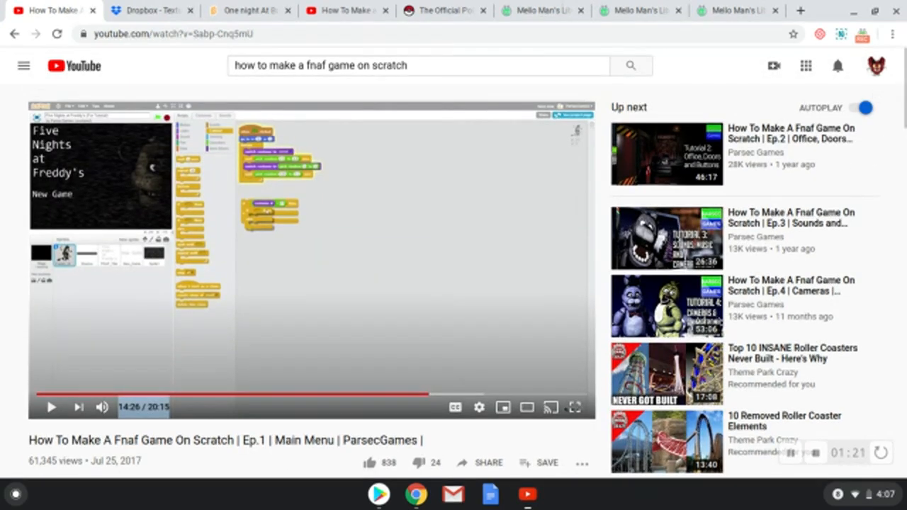
pyautogui.click(354, 10)
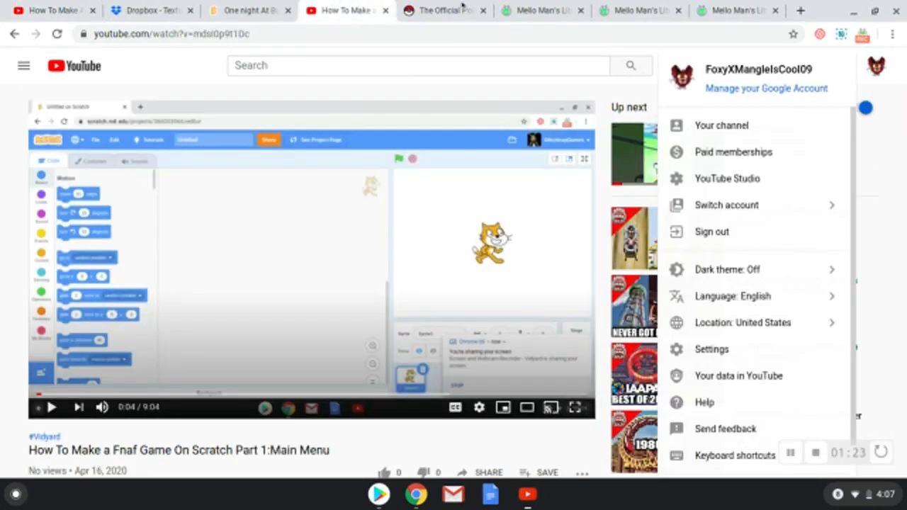
pyautogui.click(250, 10)
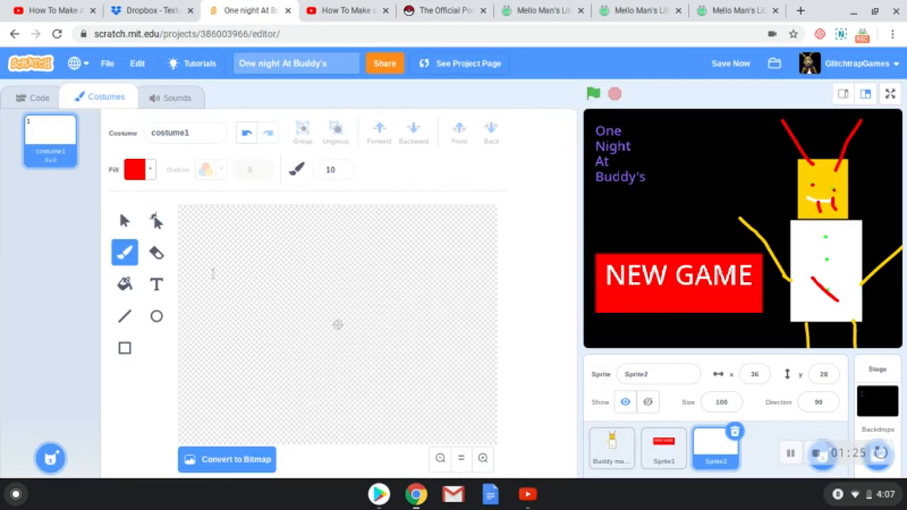
# - Draw a solid black rectangle with fill brightness 0 across the centre of Sprite2's canvas
pyautogui.click(125, 348)
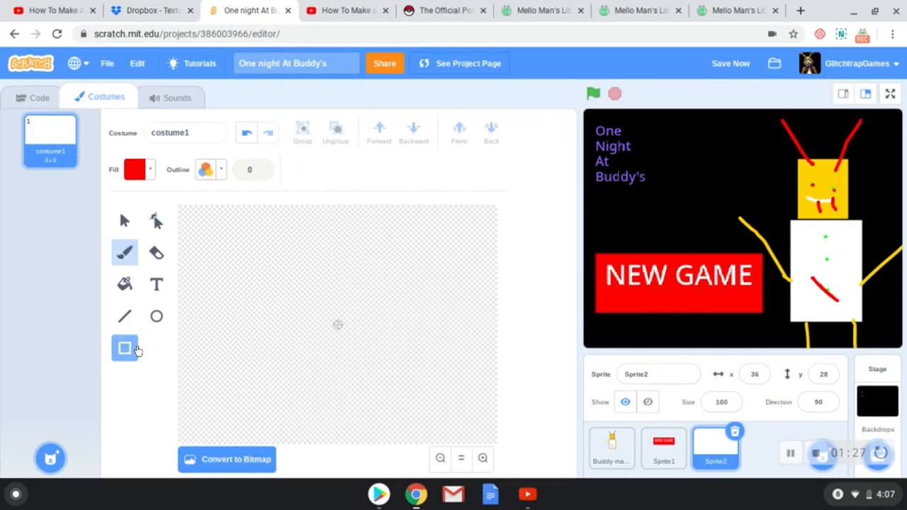
pyautogui.click(134, 169)
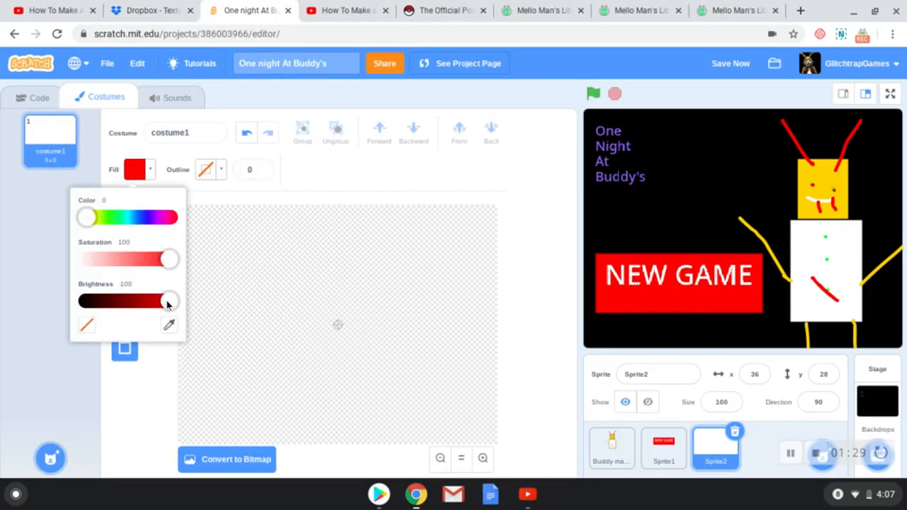
pyautogui.moveTo(170, 302); pyautogui.dragTo(78, 302)
pyautogui.click(167, 354)
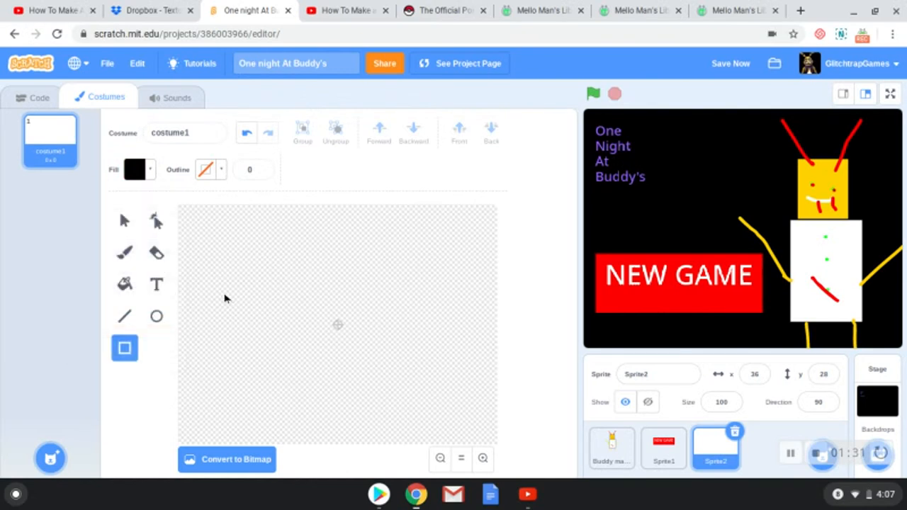
pyautogui.moveTo(226, 296)
pyautogui.mouseDown()
pyautogui.moveTo(329, 342)
pyautogui.moveTo(454, 370)
pyautogui.mouseUp()
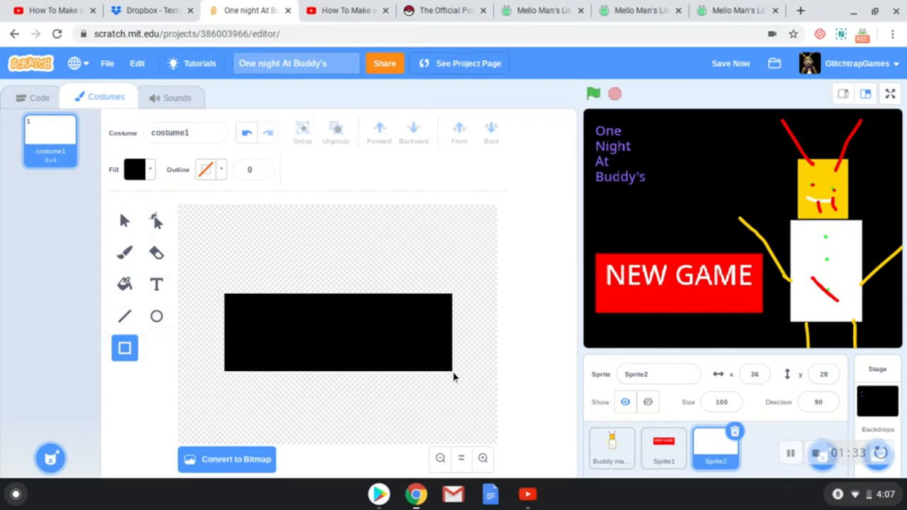
pyautogui.click(214, 289)
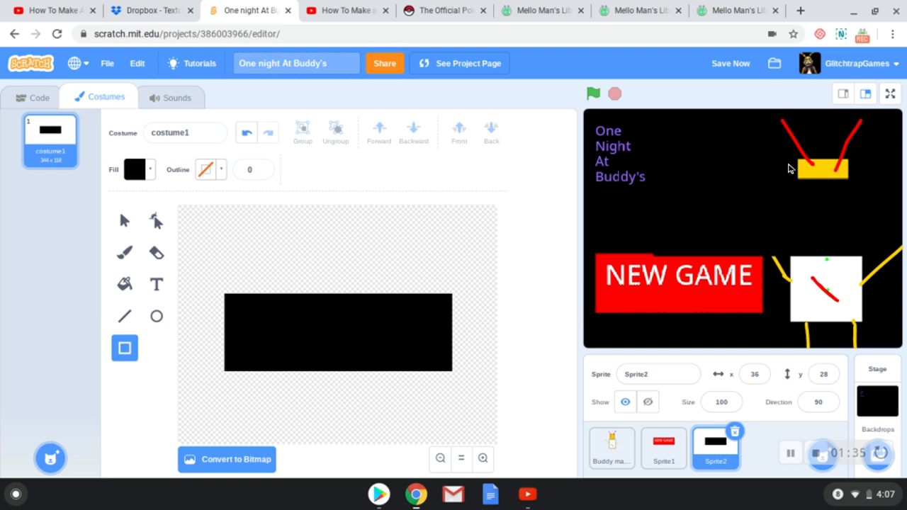
# - Position the black rectangle on the stage over Buddy's lower body, around x 61, y -115
pyautogui.moveTo(803, 208)
pyautogui.mouseDown()
pyautogui.moveTo(871, 317)
pyautogui.moveTo(903, 296)
pyautogui.mouseUp()
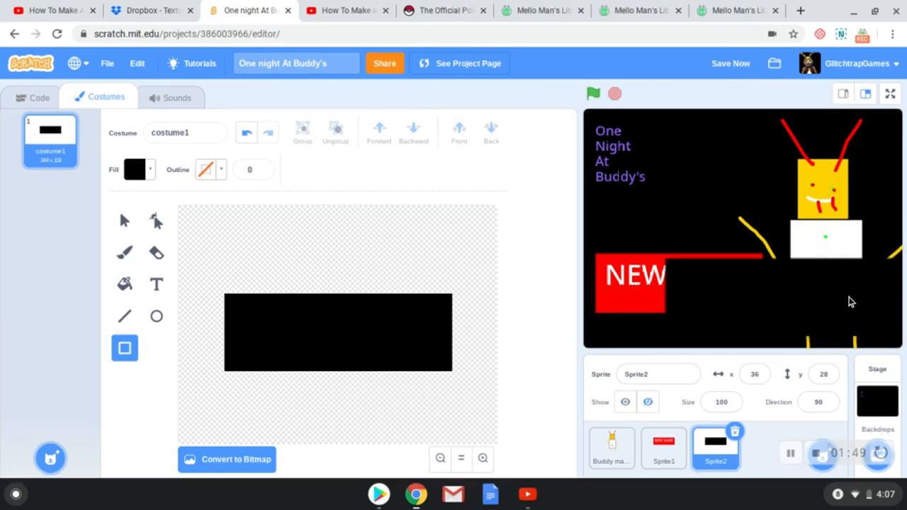
pyautogui.moveTo(851, 302); pyautogui.dragTo(855, 316)
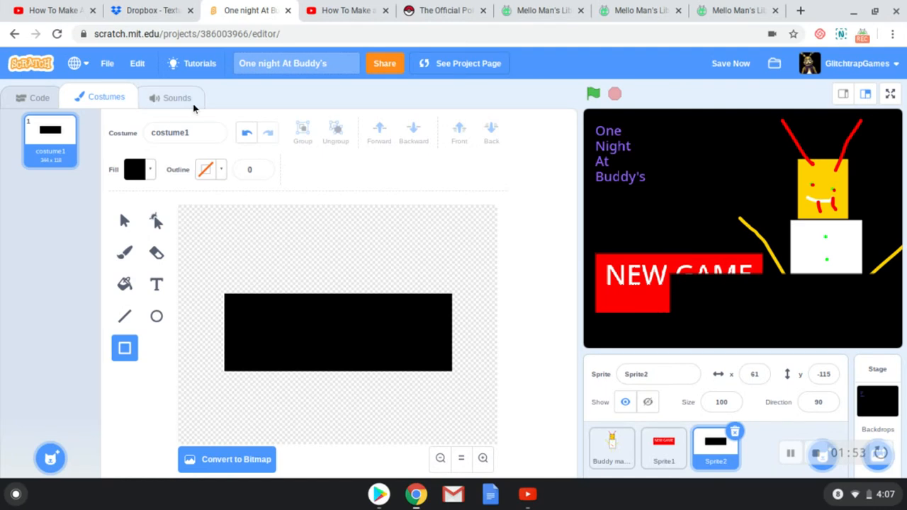
# - Experiment with the fill colour settings, trying brightness and no-colour options without settling
pyautogui.click(150, 170)
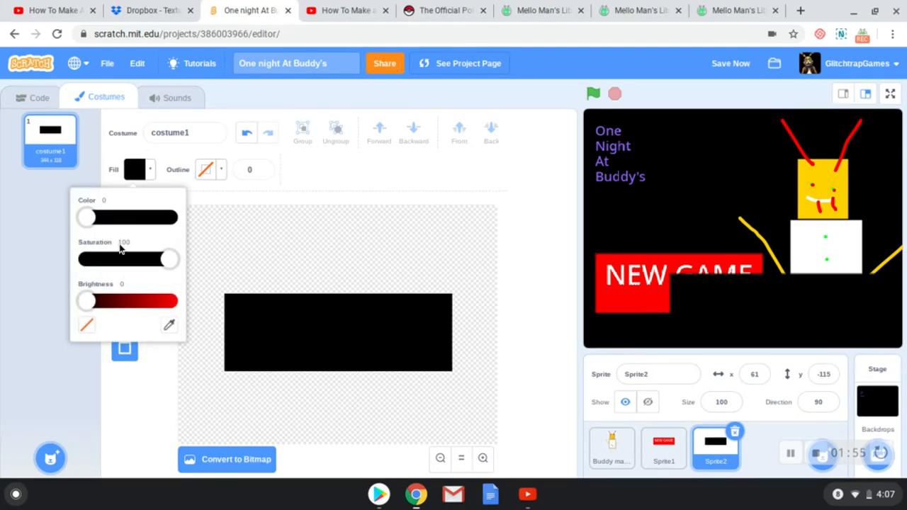
pyautogui.moveTo(85, 302); pyautogui.dragTo(173, 302)
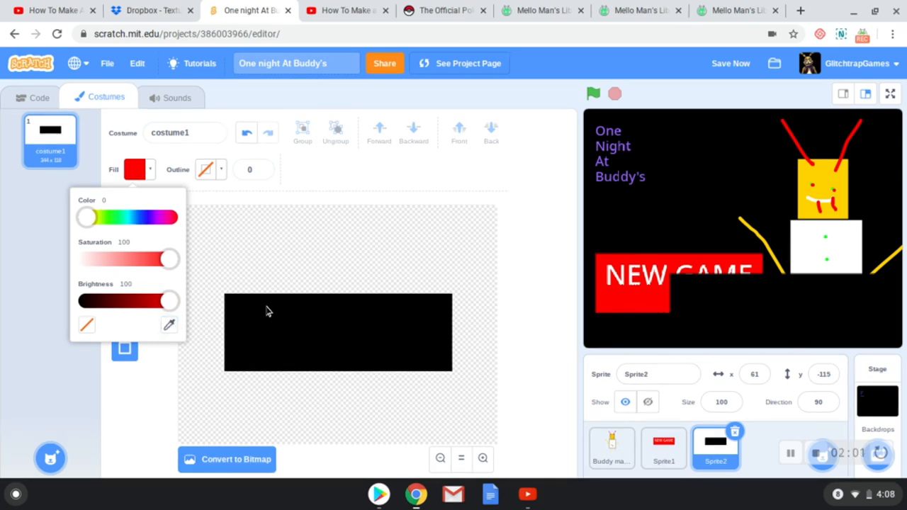
pyautogui.click(88, 325)
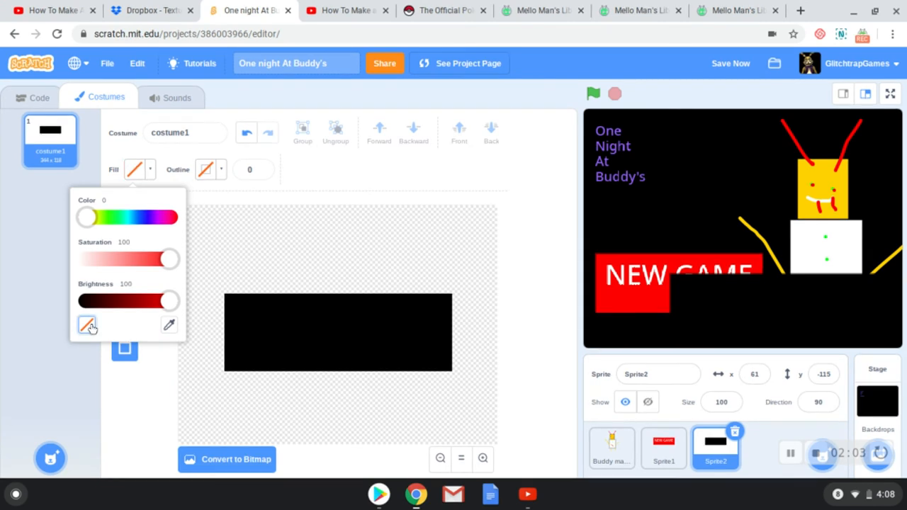
pyautogui.click(159, 429)
pyautogui.hotkey('ctrl', 's')
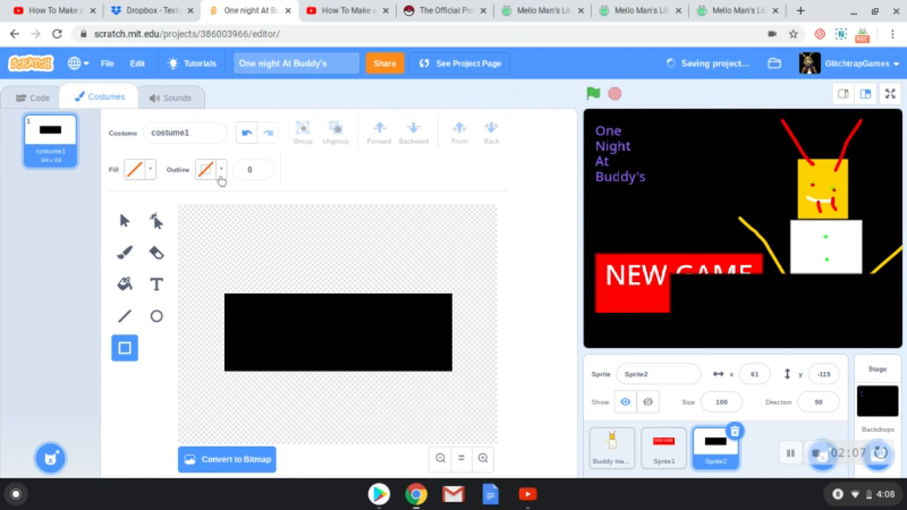
pyautogui.click(139, 170)
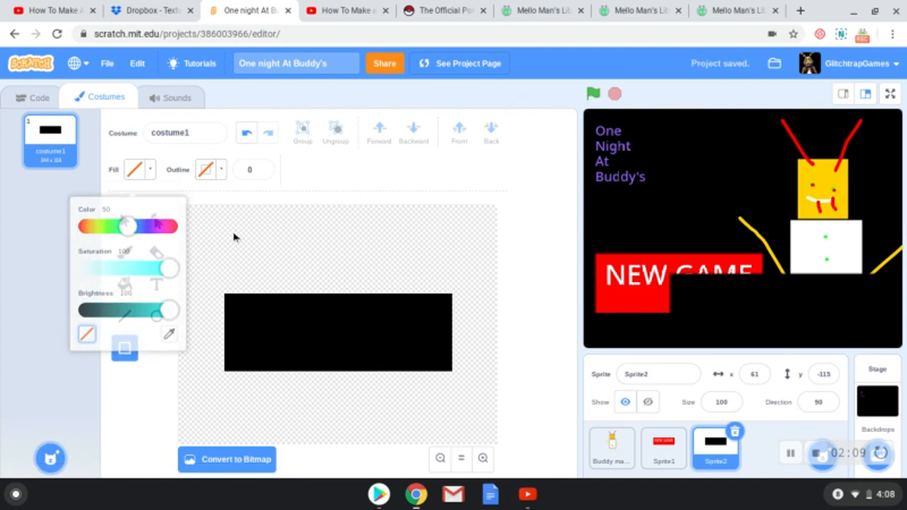
pyautogui.click(235, 211)
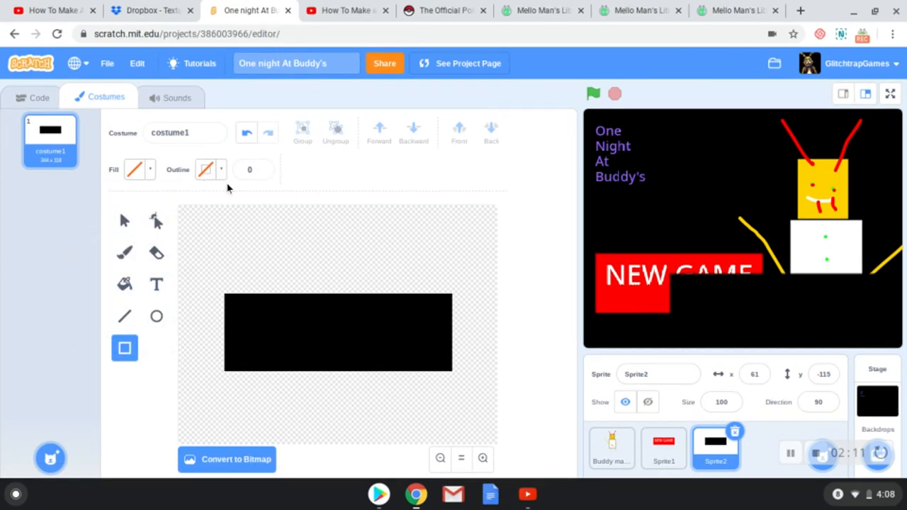
pyautogui.click(145, 170)
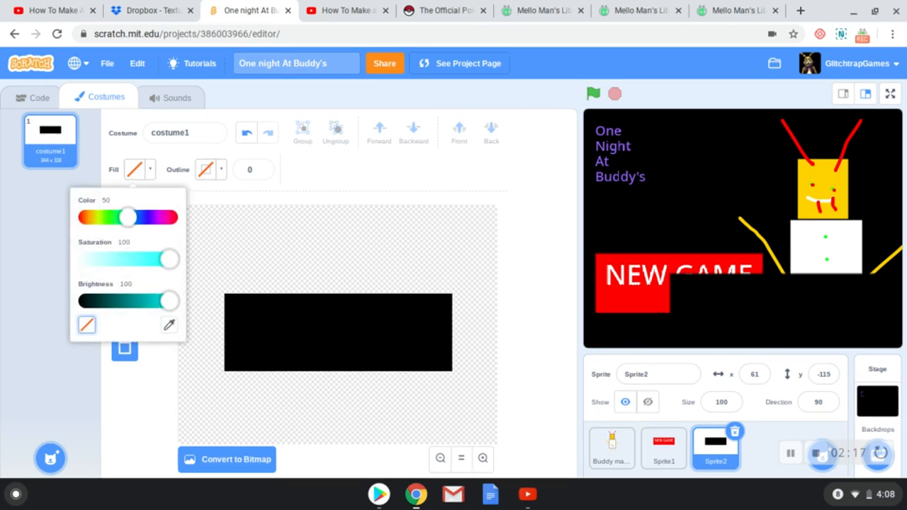
pyautogui.click(229, 221)
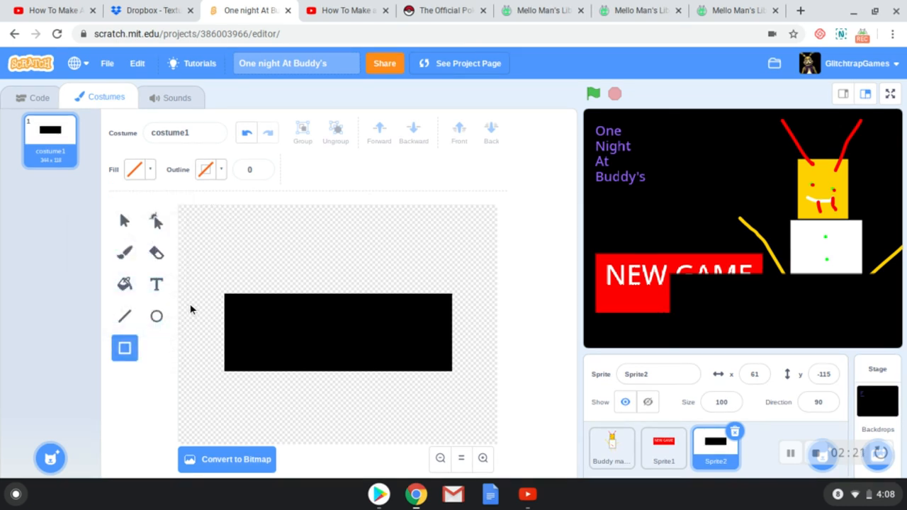
# - With the Fill tool, apply a vertical black-to-white gradient to the rectangle, then undo it
pyautogui.click(124, 285)
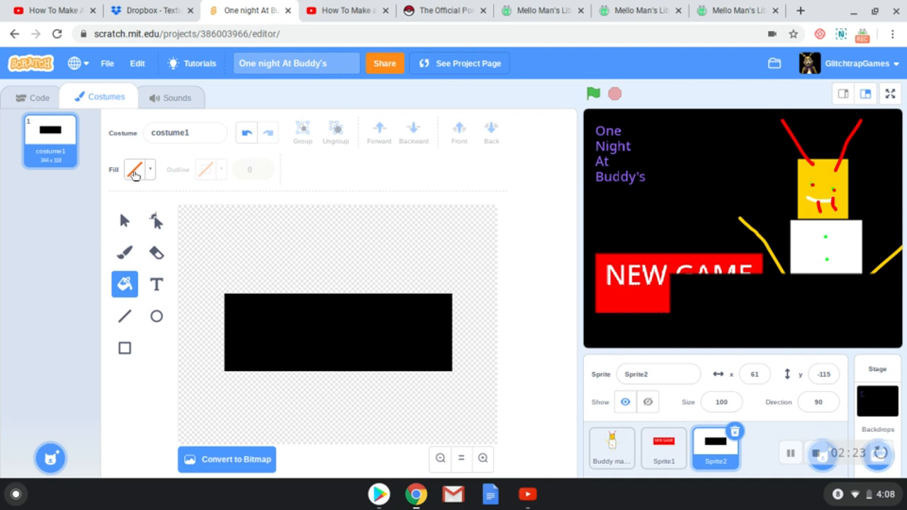
pyautogui.click(138, 172)
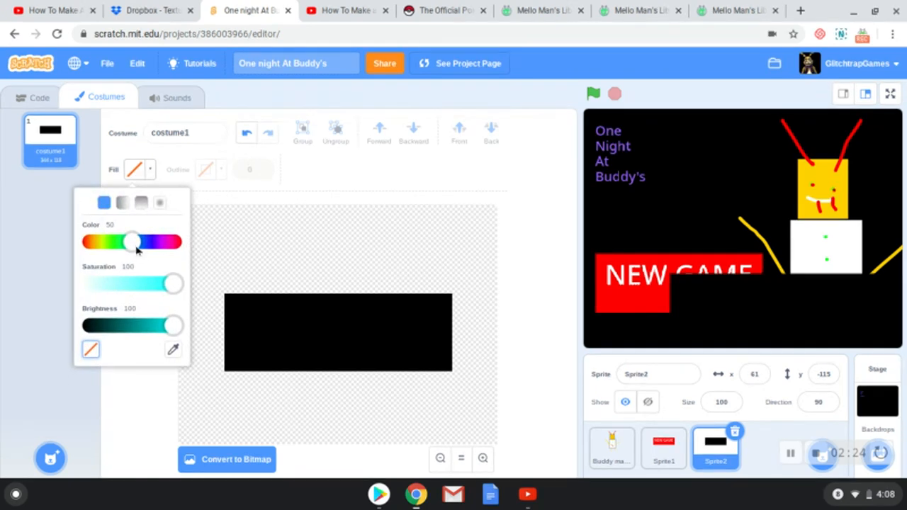
pyautogui.click(141, 204)
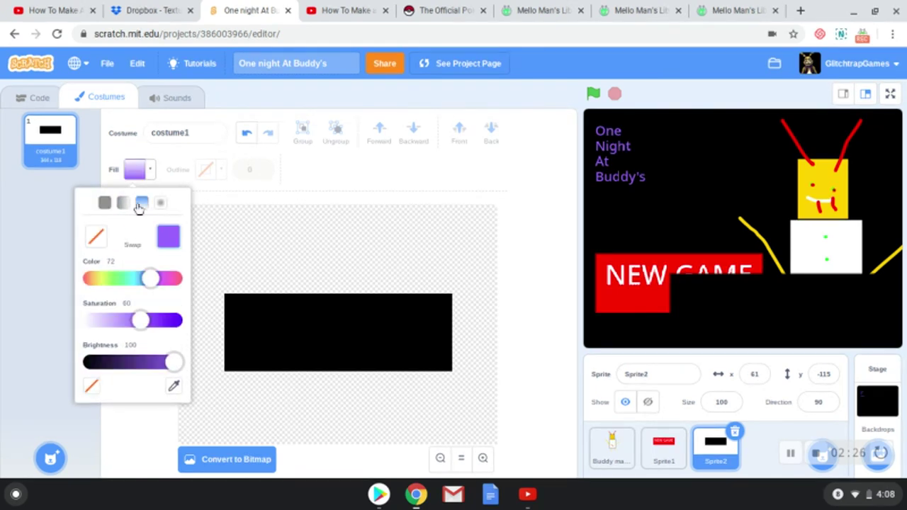
pyautogui.click(96, 236)
pyautogui.moveTo(175, 363); pyautogui.dragTo(90, 363)
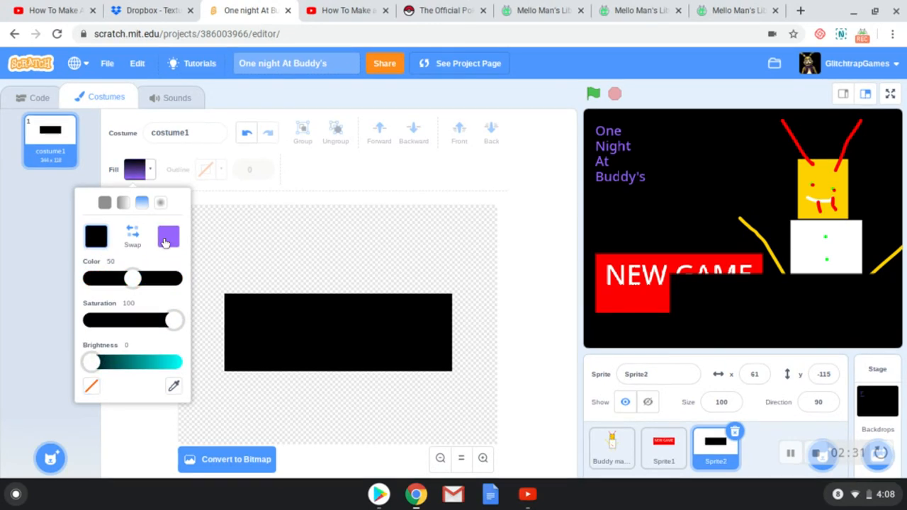
pyautogui.click(168, 236)
pyautogui.moveTo(174, 321); pyautogui.dragTo(90, 320)
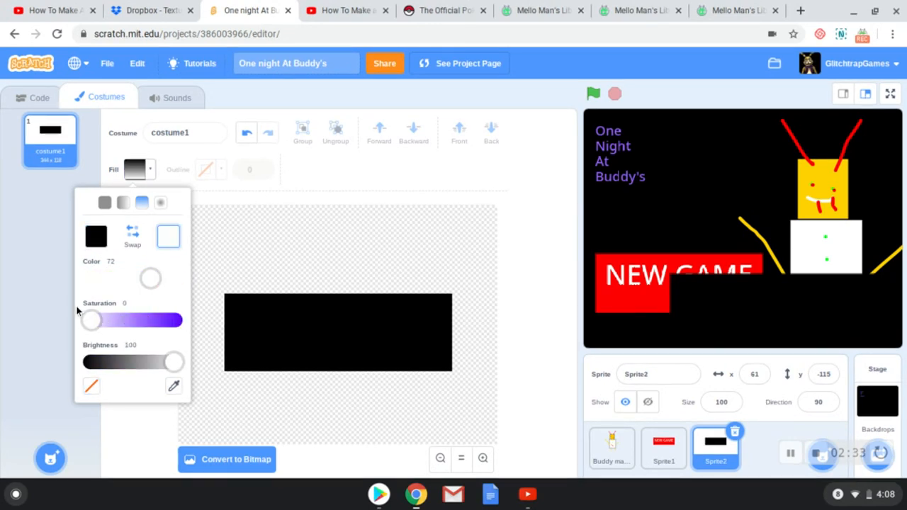
pyautogui.click(323, 339)
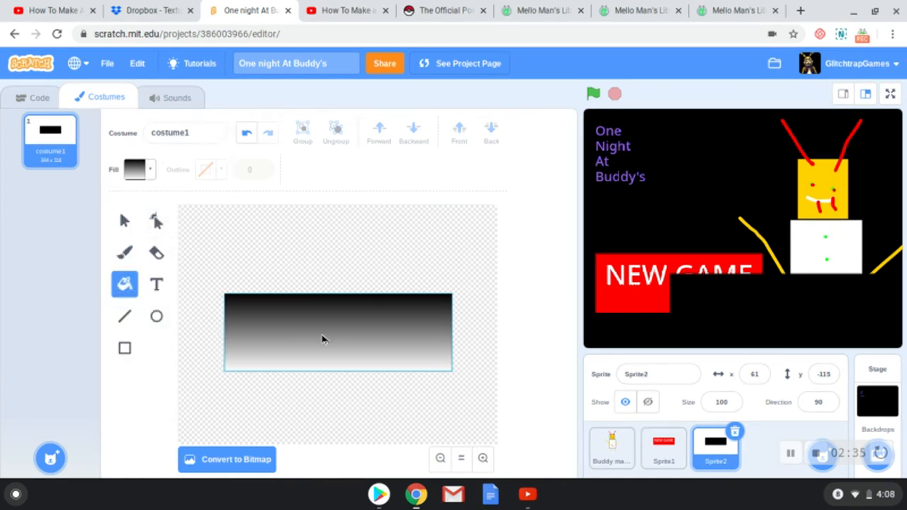
pyautogui.hotkey('ctrl', 'z')
# - Reverse the gradient to white-to-black and fill the rectangle with it
pyautogui.click(139, 171)
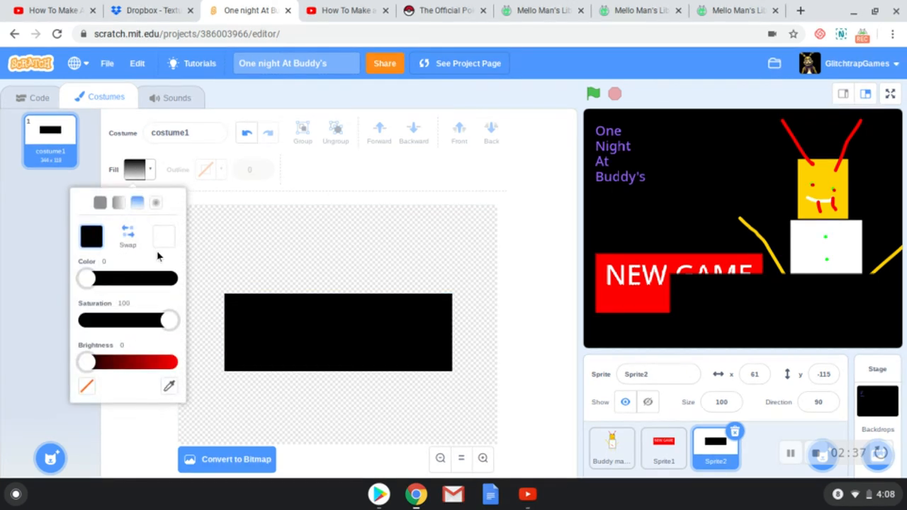
pyautogui.click(164, 236)
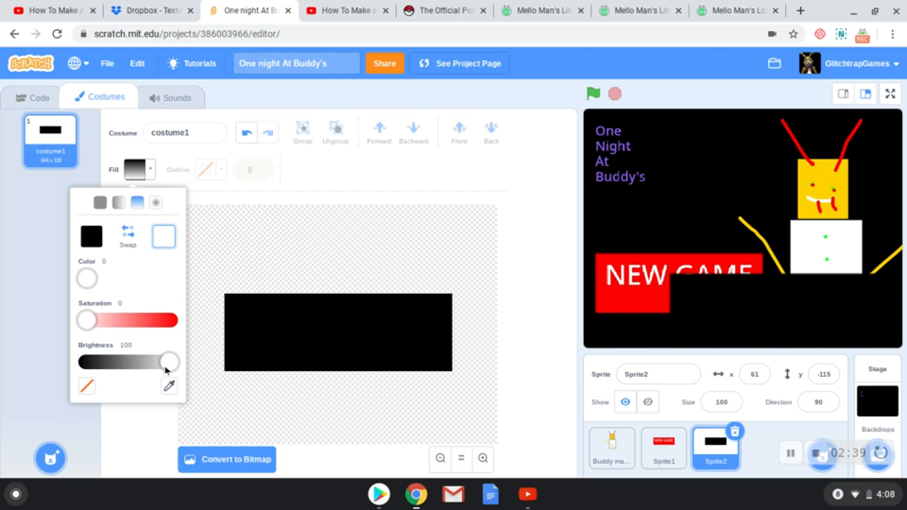
pyautogui.moveTo(167, 363); pyautogui.dragTo(85, 363)
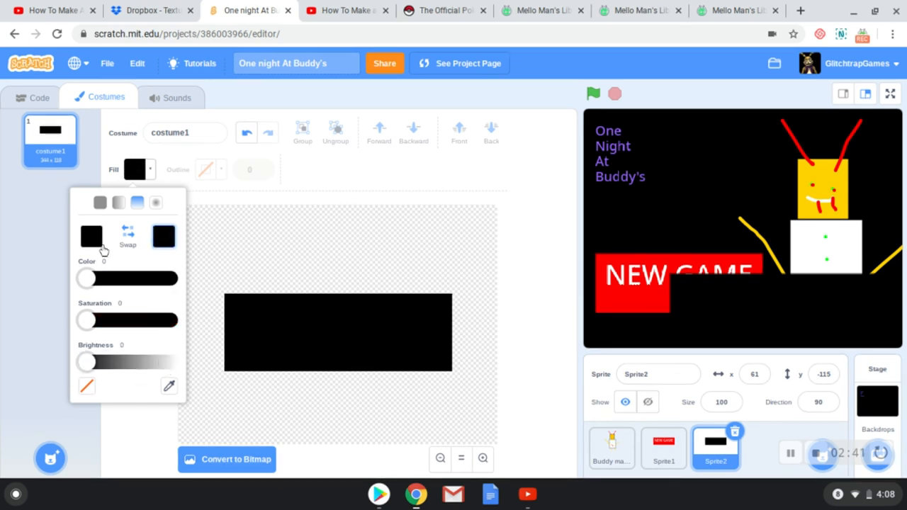
pyautogui.click(92, 236)
pyautogui.moveTo(87, 364); pyautogui.dragTo(173, 364)
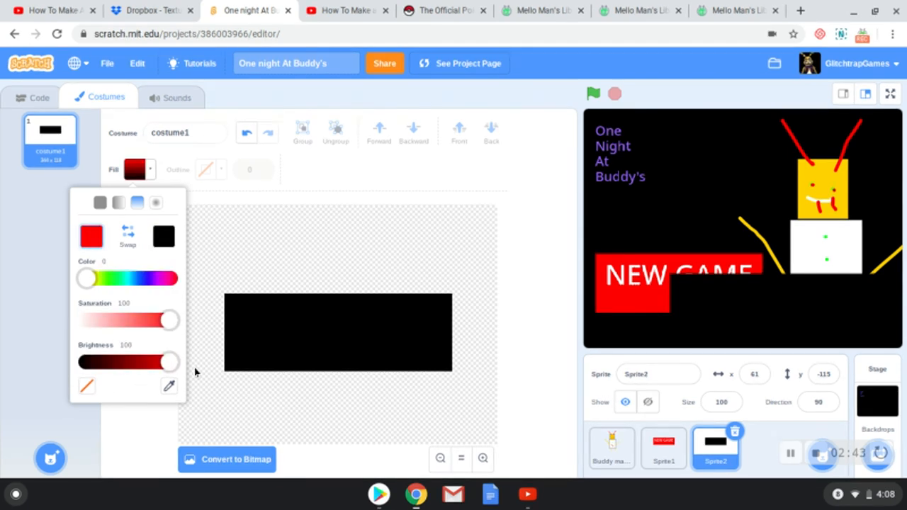
pyautogui.moveTo(167, 322); pyautogui.dragTo(78, 322)
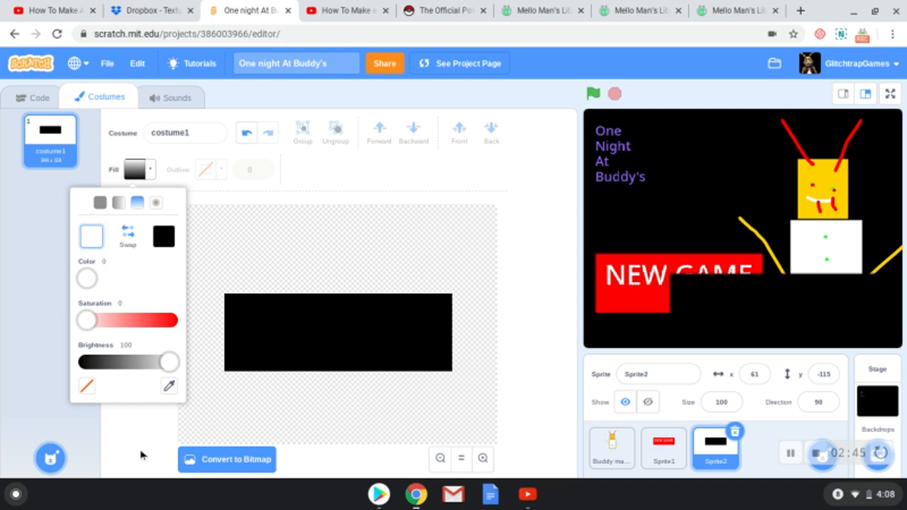
pyautogui.click(202, 408)
pyautogui.click(266, 362)
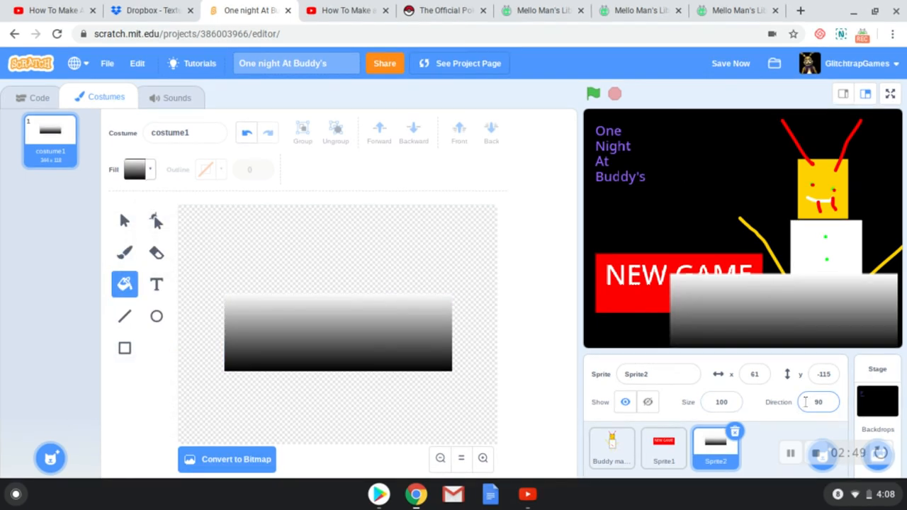
# - Toggle the gradient sprite hidden and shown again on the stage
pyautogui.click(756, 375)
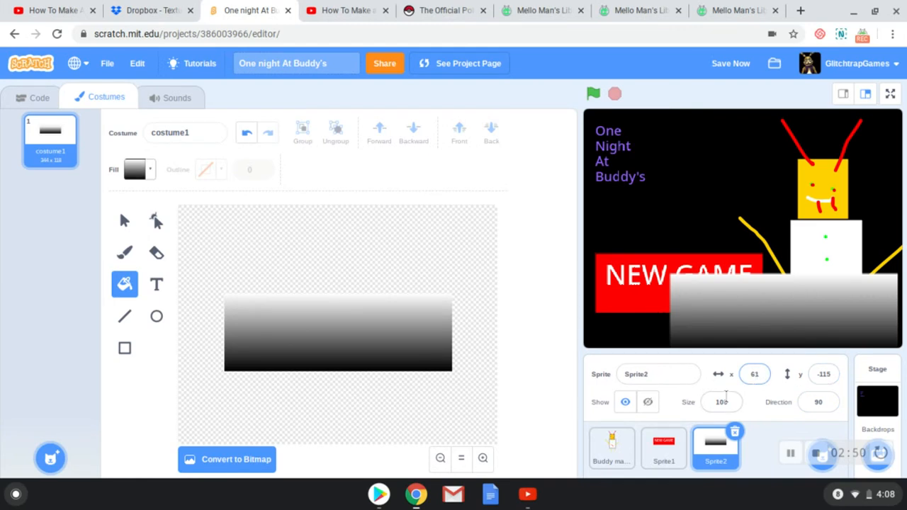
pyautogui.click(647, 402)
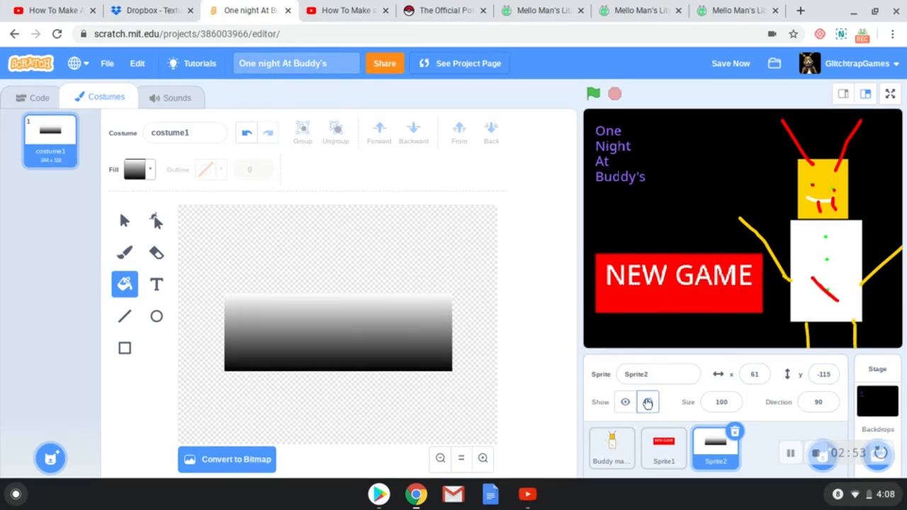
pyautogui.click(626, 402)
pyautogui.click(722, 402)
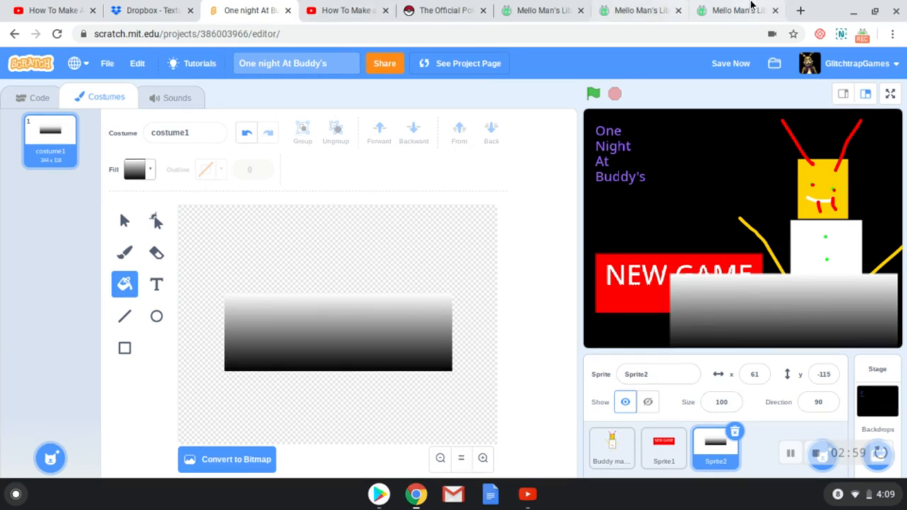
pyautogui.click(800, 10)
pyautogui.write('h')
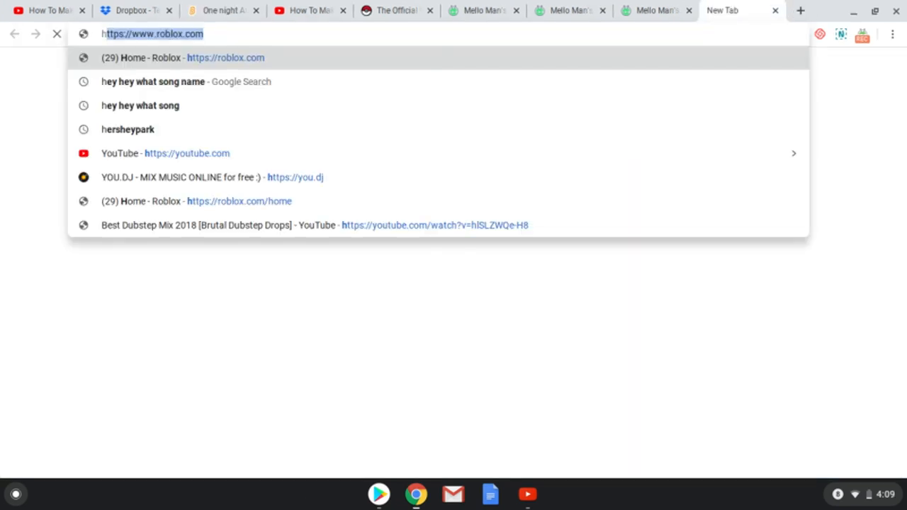
pyautogui.write('ow do you ')
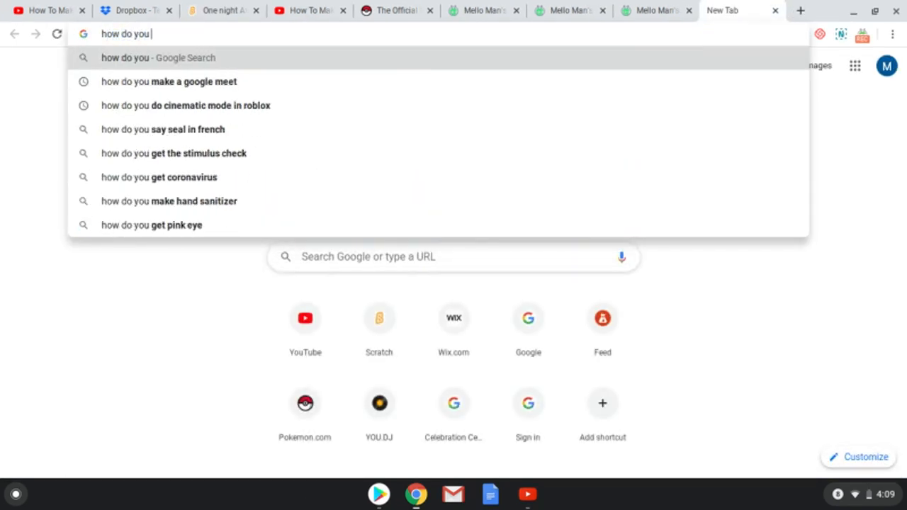
pyautogui.write('dim c')
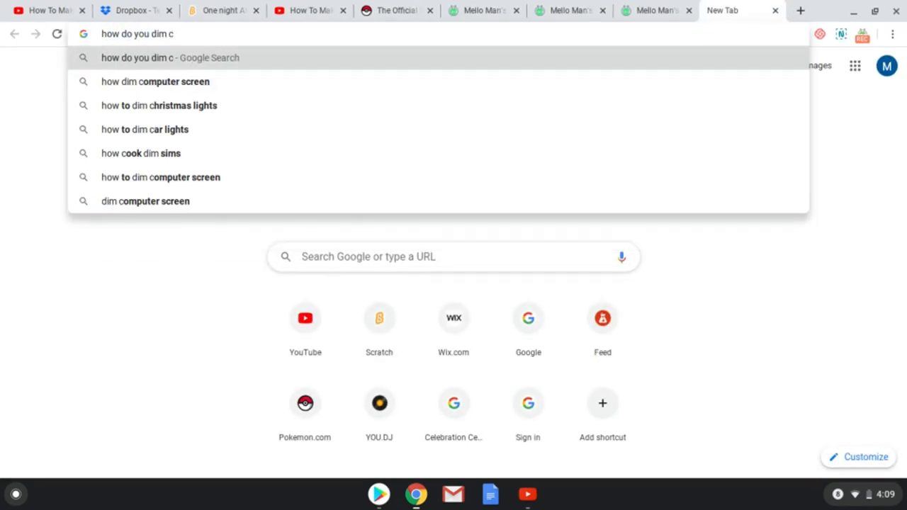
pyautogui.write(' block o')
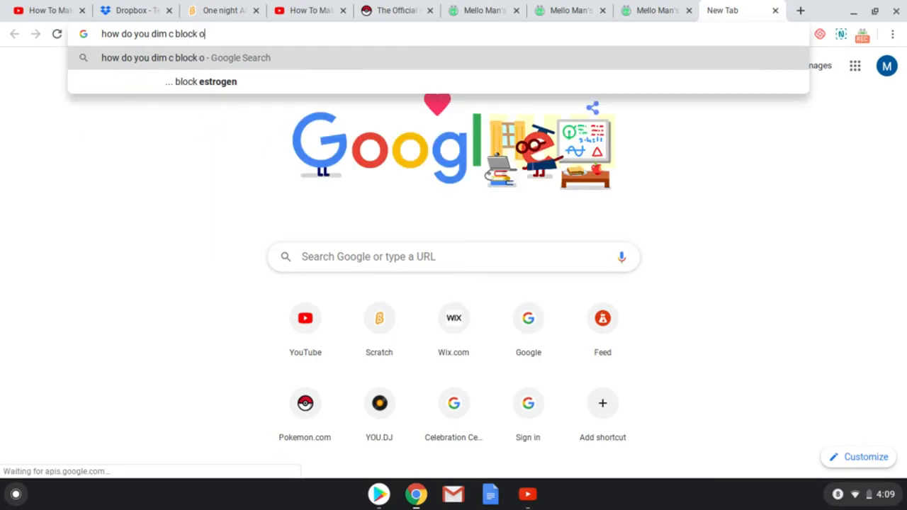
pyautogui.write('n scratch')
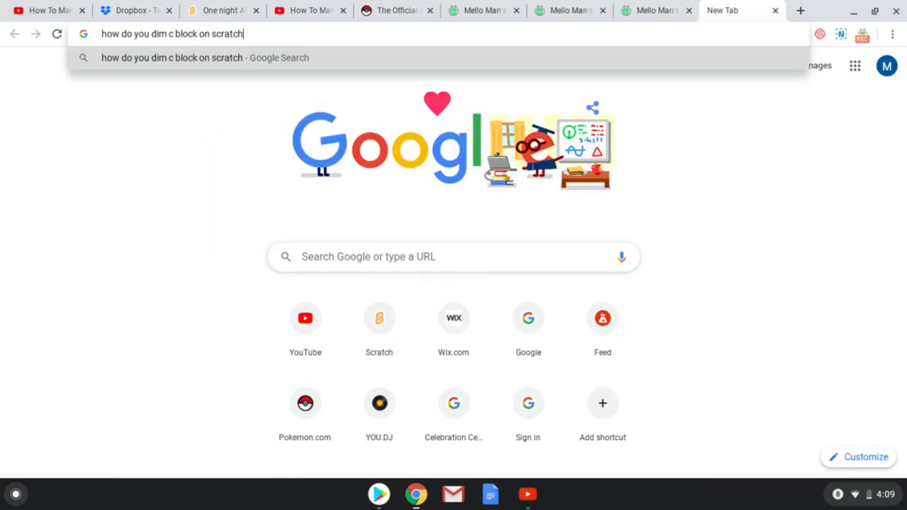
pyautogui.press('Return')
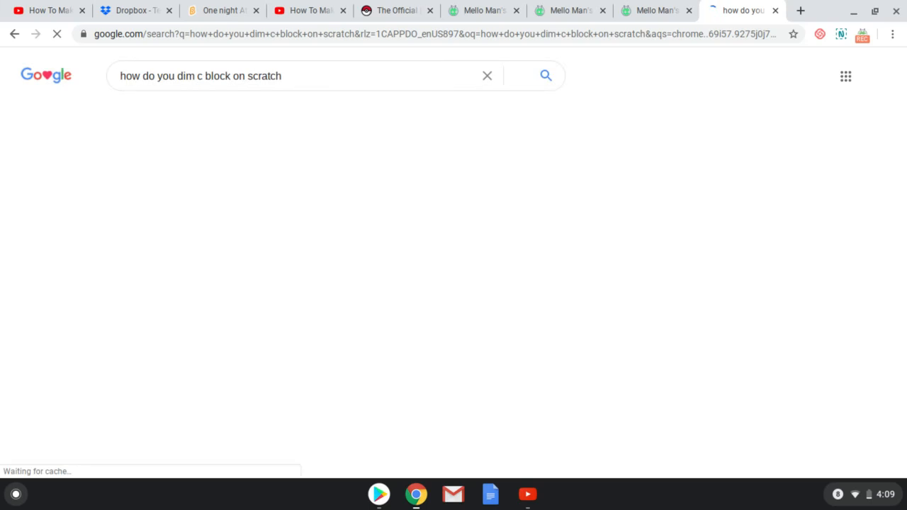
pyautogui.click(202, 76)
pyautogui.press('BackSpace')
pyautogui.write('a')
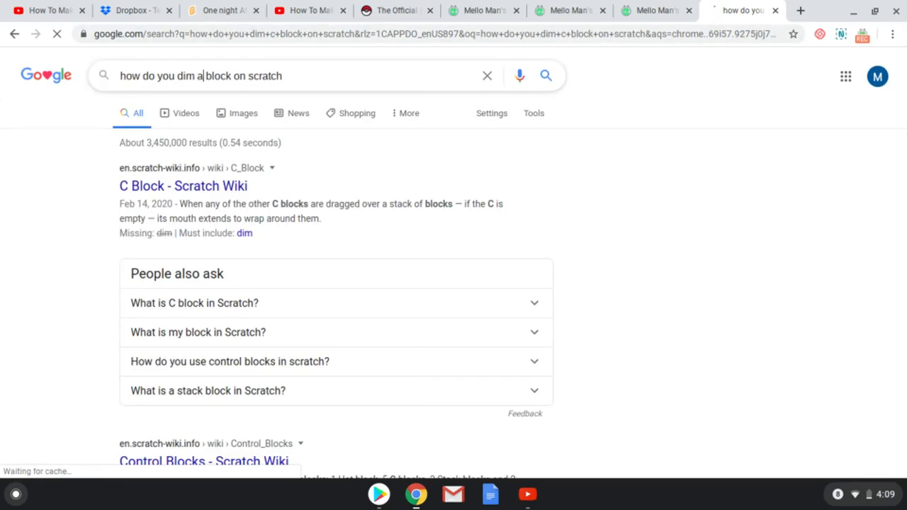
pyautogui.press('Return')
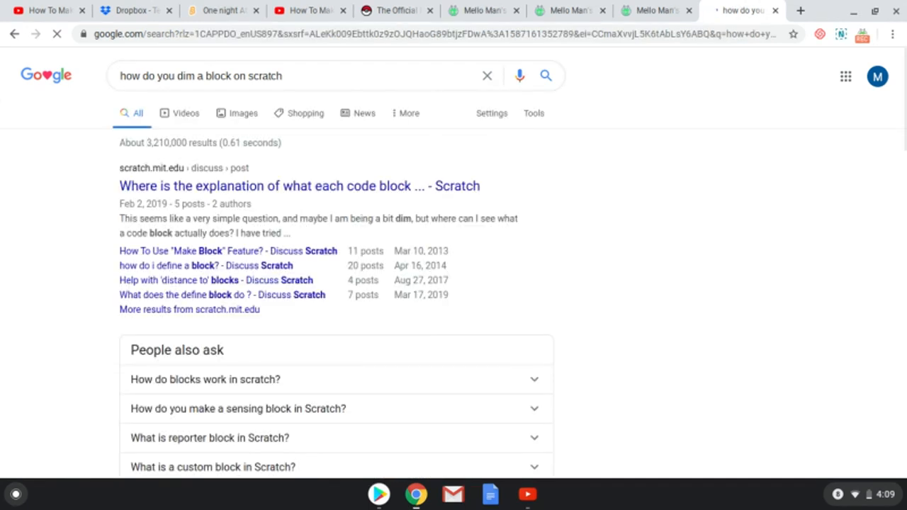
pyautogui.click(145, 372)
pyautogui.click(151, 379)
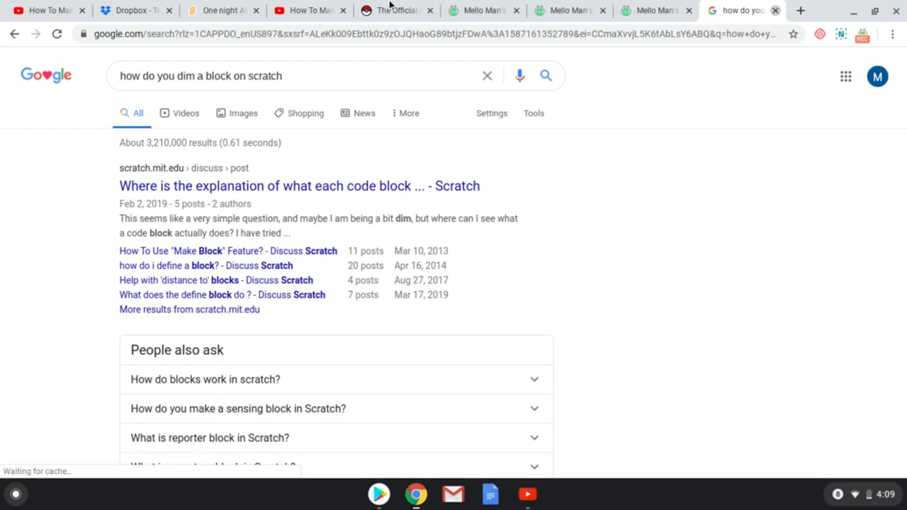
pyautogui.hotkey('ctrl', 'w')
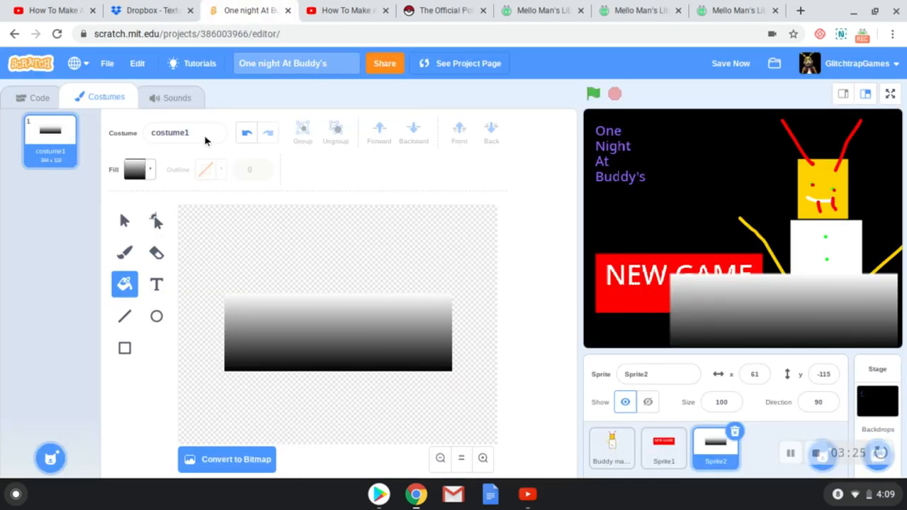
# - Try a radial gradient on the rectangle and return it to the vertical white-to-black gradient
pyautogui.click(126, 316)
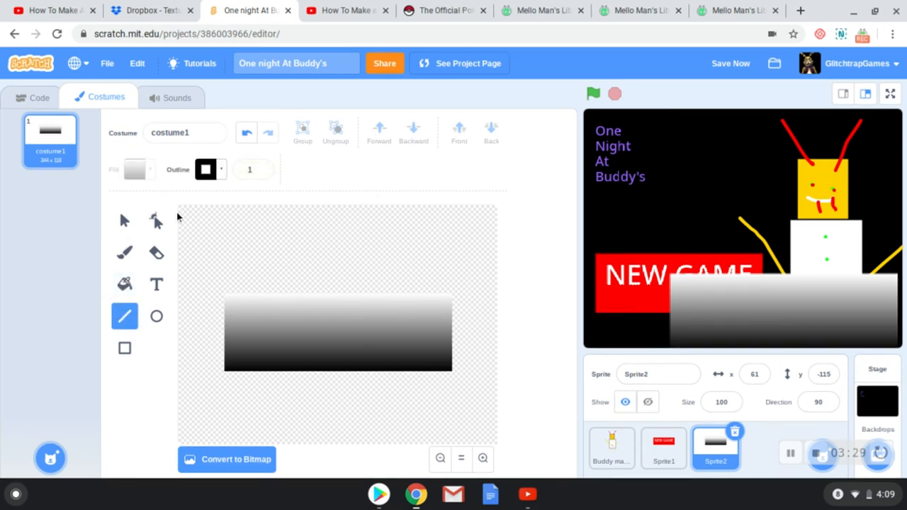
pyautogui.click(124, 285)
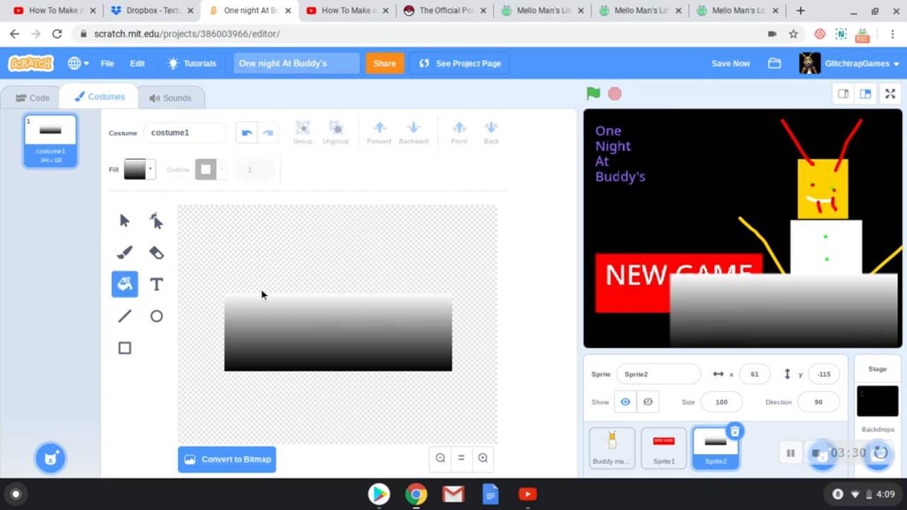
pyautogui.click(136, 169)
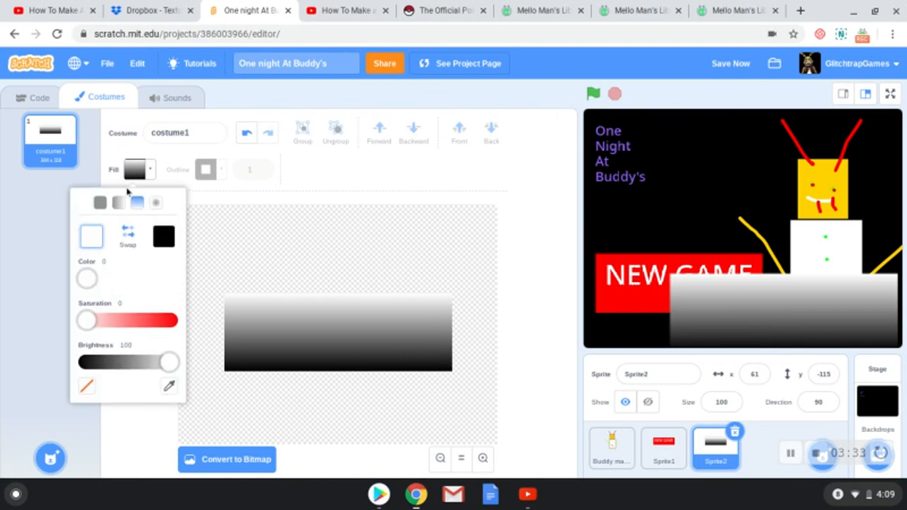
pyautogui.click(155, 203)
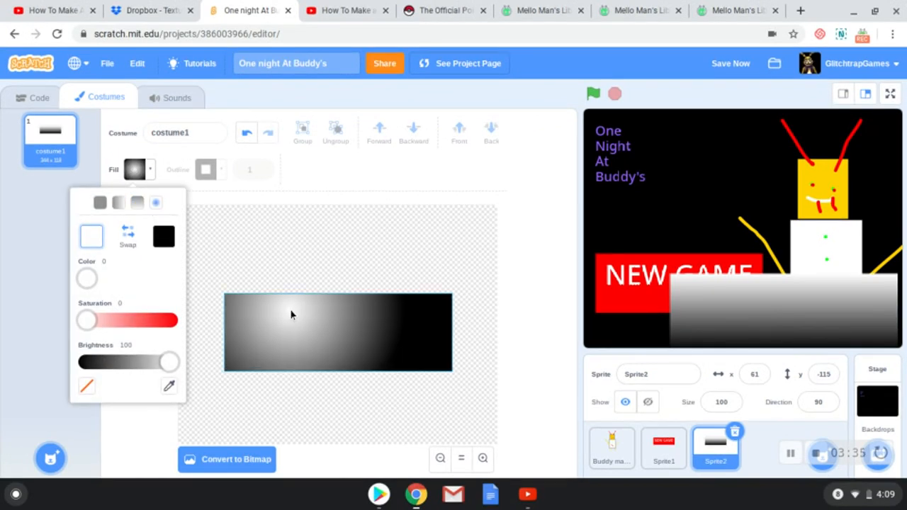
pyautogui.click(137, 204)
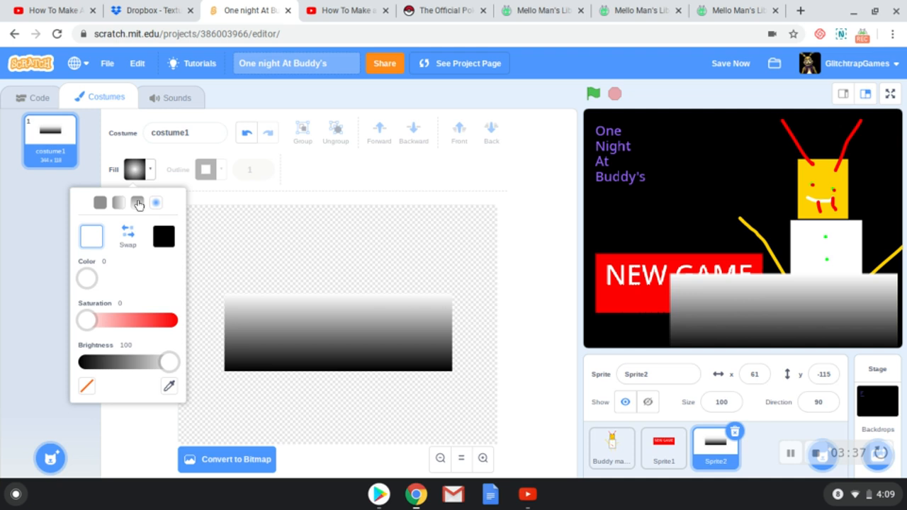
pyautogui.click(205, 321)
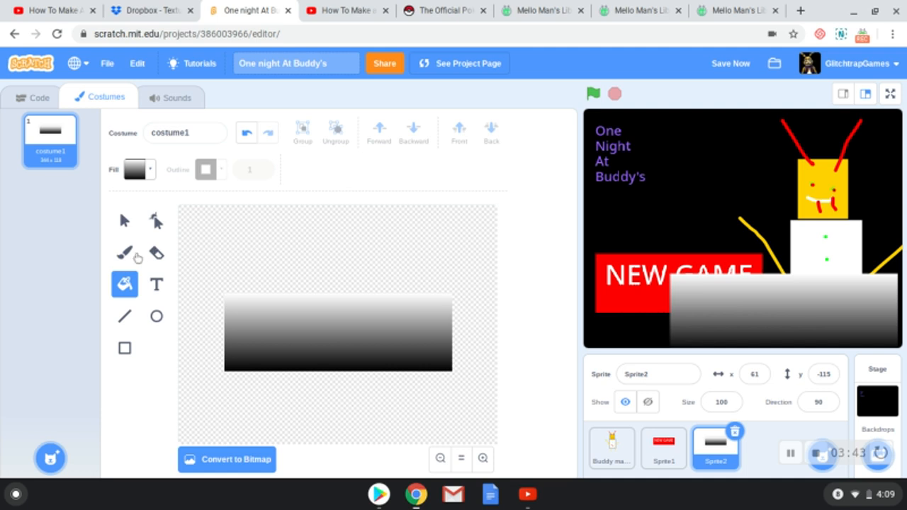
# - Nudge the gradient sprite slightly on the stage and set its direction to 91 with the dial
pyautogui.moveTo(751, 319); pyautogui.dragTo(749, 322)
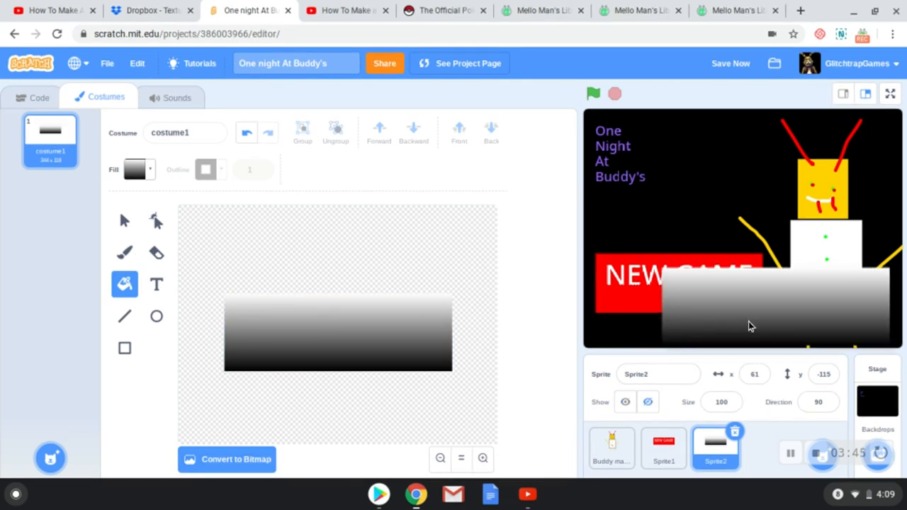
pyautogui.click(819, 401)
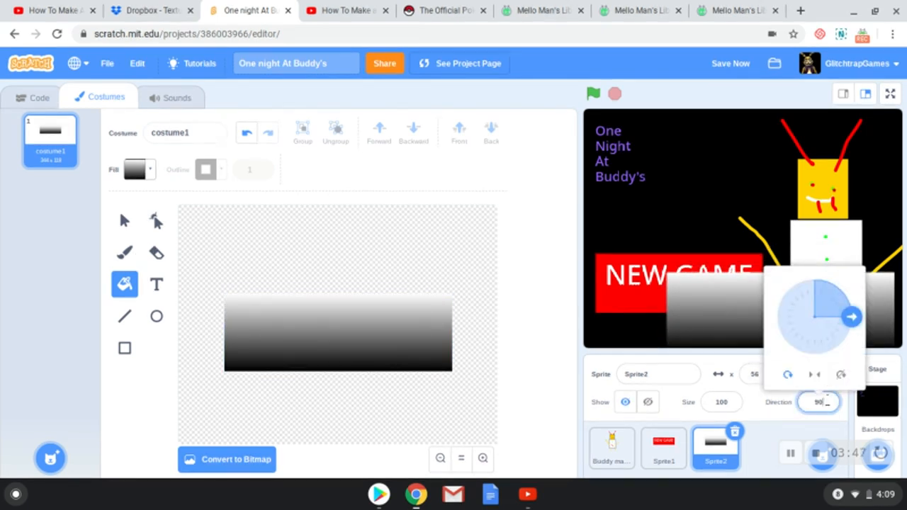
pyautogui.moveTo(855, 310)
pyautogui.mouseDown()
pyautogui.moveTo(864, 334)
pyautogui.moveTo(853, 312)
pyautogui.mouseUp()
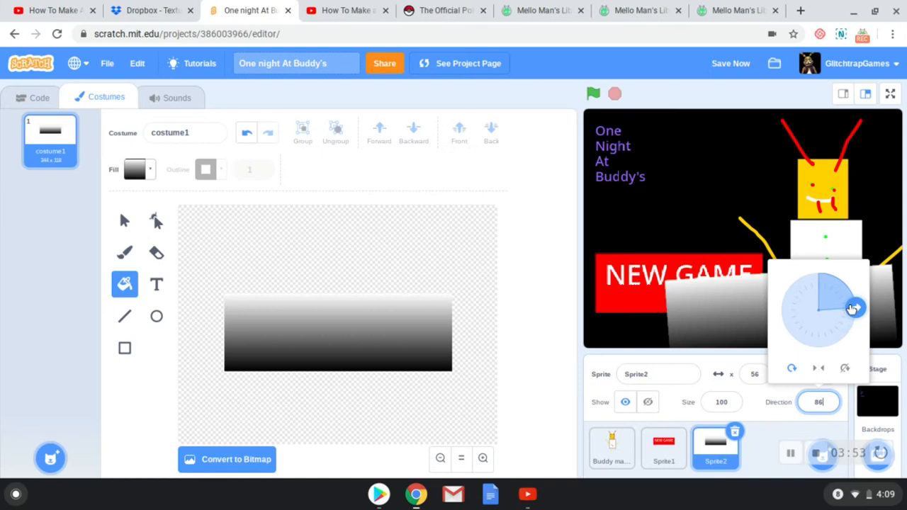
pyautogui.click(769, 429)
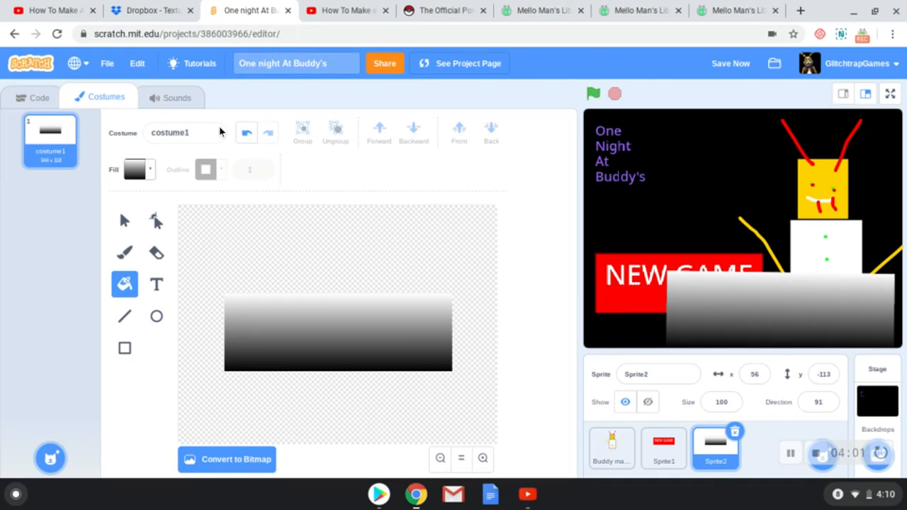
pyautogui.click(156, 221)
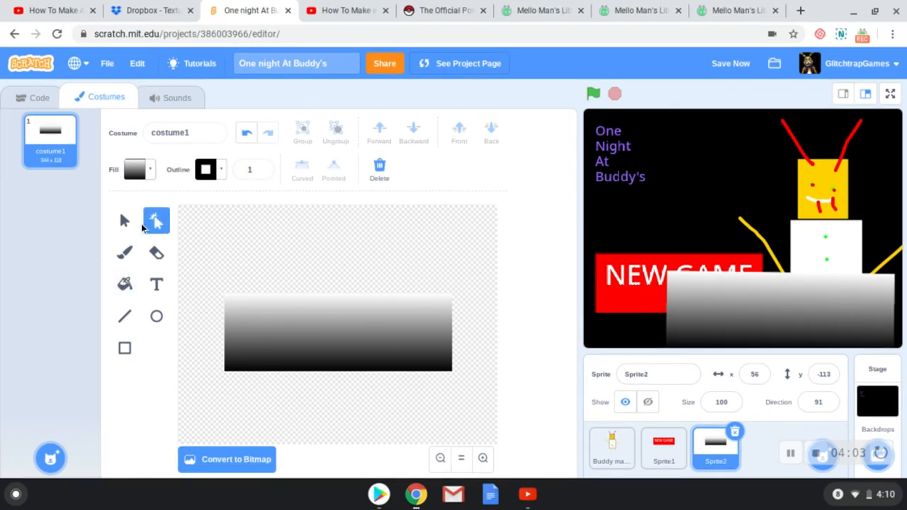
pyautogui.moveTo(192, 252); pyautogui.dragTo(469, 386)
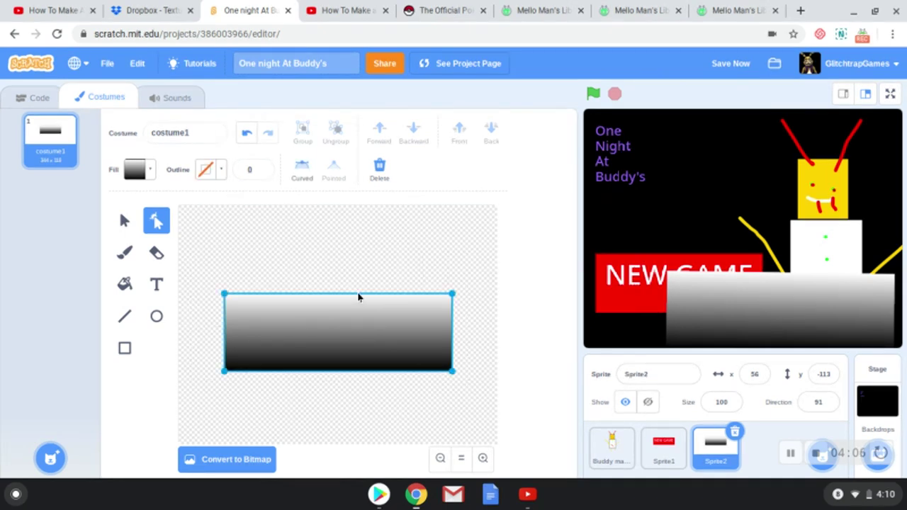
pyautogui.click(262, 174)
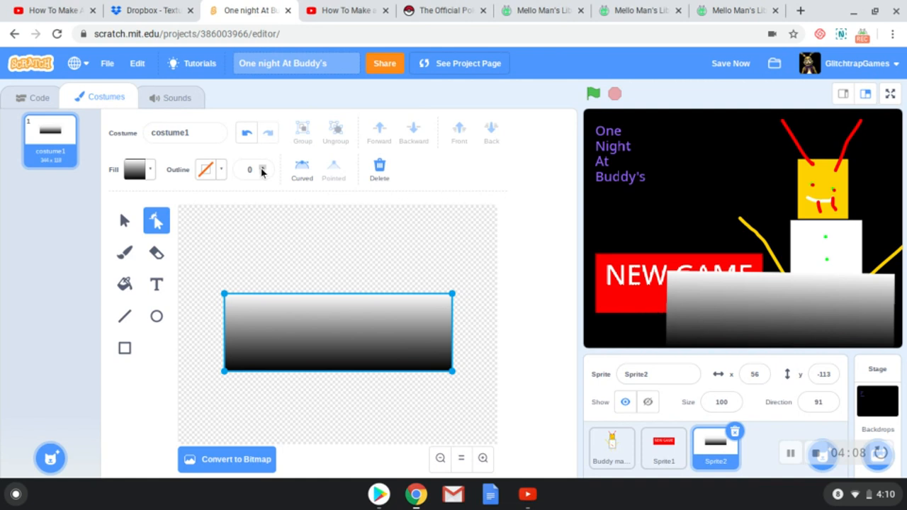
pyautogui.click(263, 168)
pyautogui.click(263, 168)
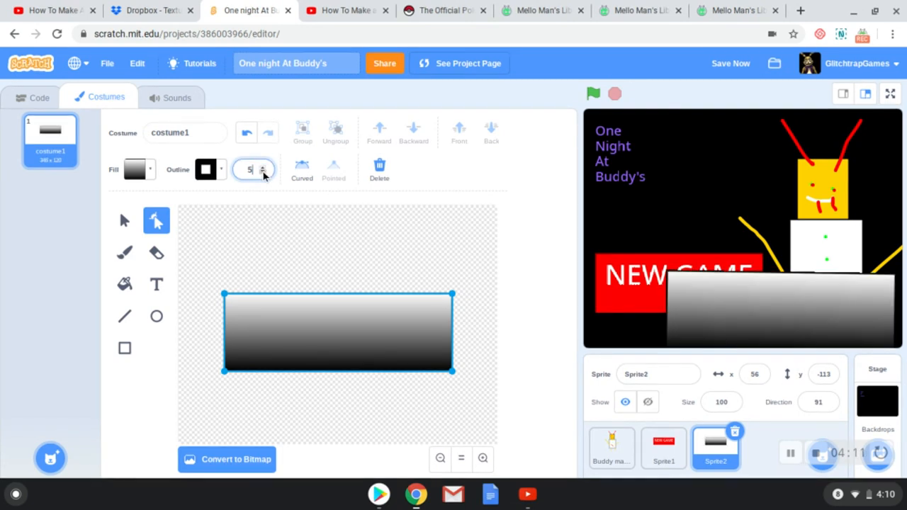
pyautogui.click(262, 174)
pyautogui.click(262, 173)
pyautogui.click(262, 174)
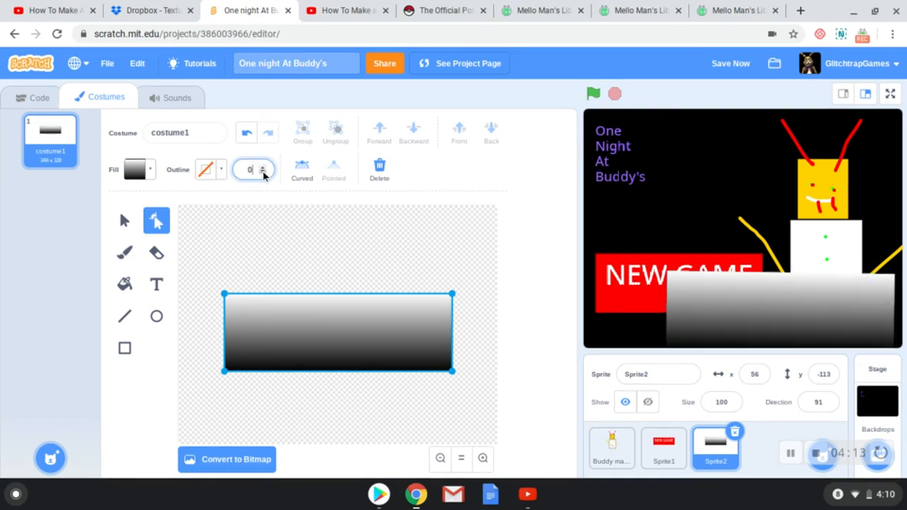
pyautogui.click(271, 268)
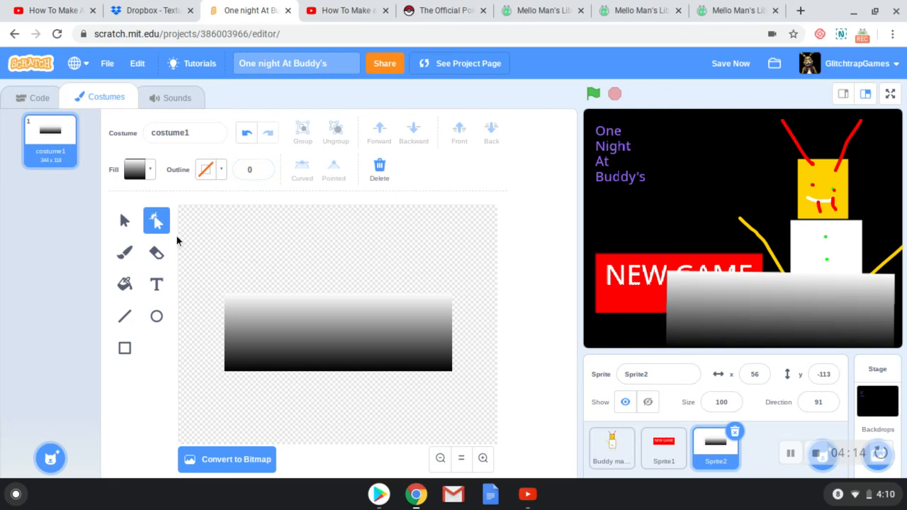
pyautogui.click(124, 220)
pyautogui.click(270, 315)
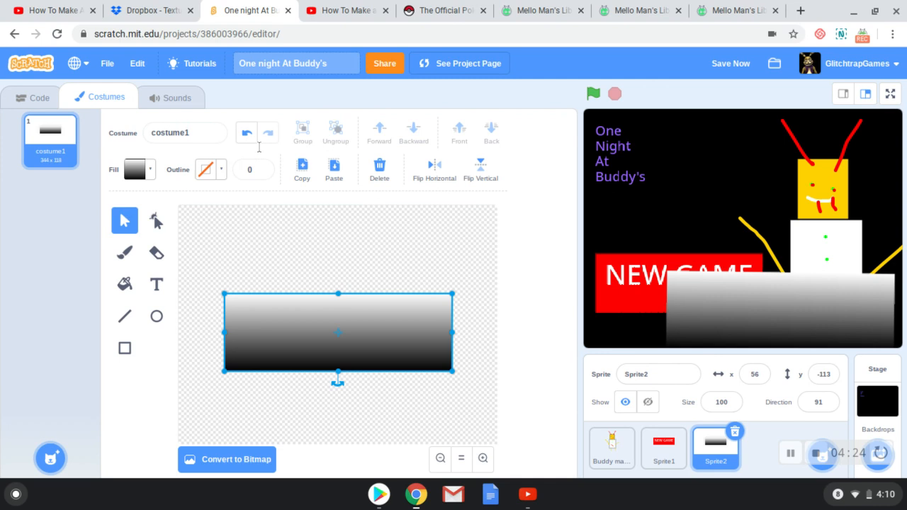
# - Delete the gradient sprite and start uploading a new sprite from a file
pyautogui.click(735, 434)
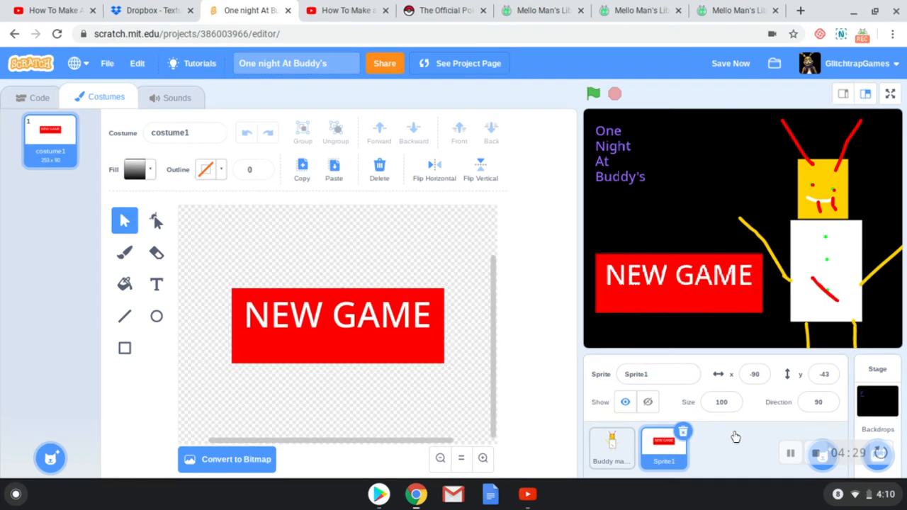
pyautogui.moveTo(822, 454)
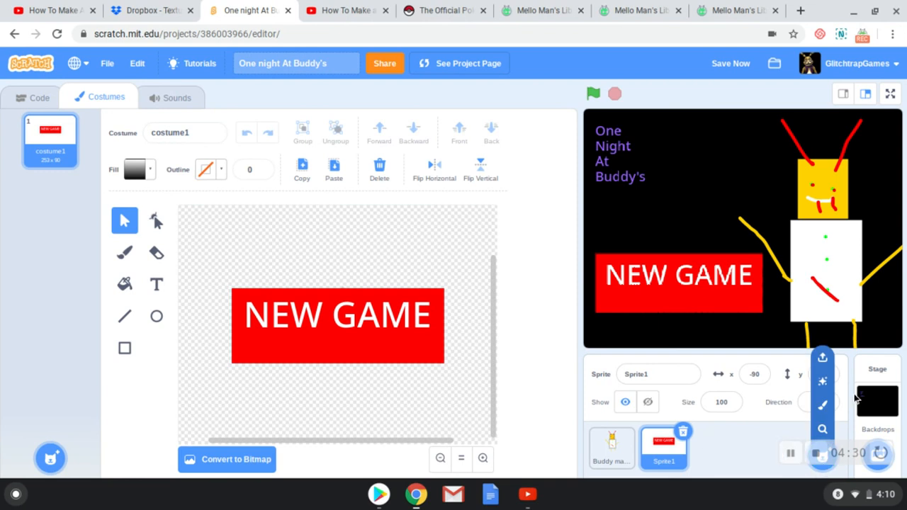
pyautogui.click(824, 358)
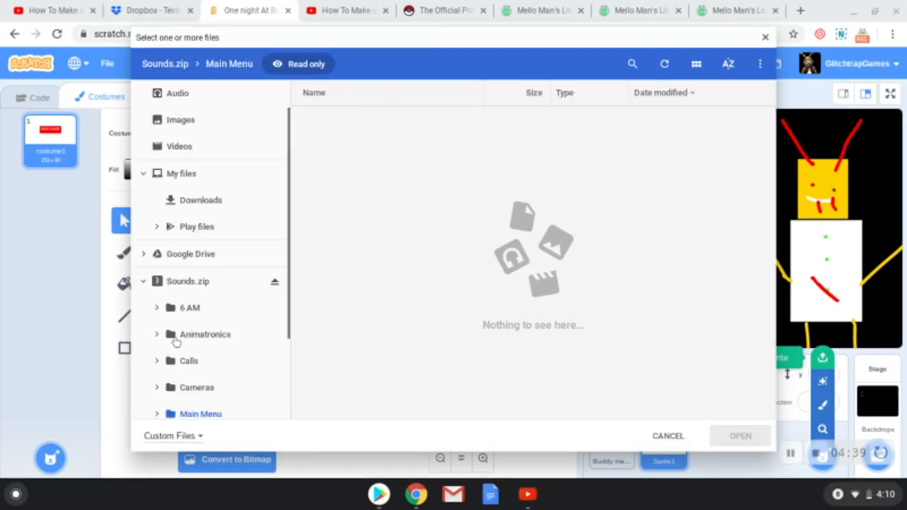
# - Unmount Sounds.zip, glance at My Drive, close and reopen the sprite upload file picker
pyautogui.click(275, 284)
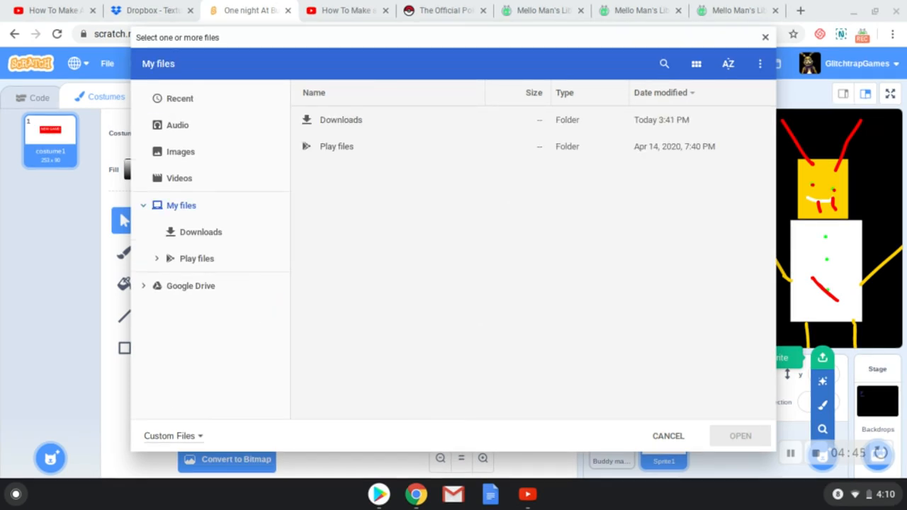
pyautogui.click(227, 292)
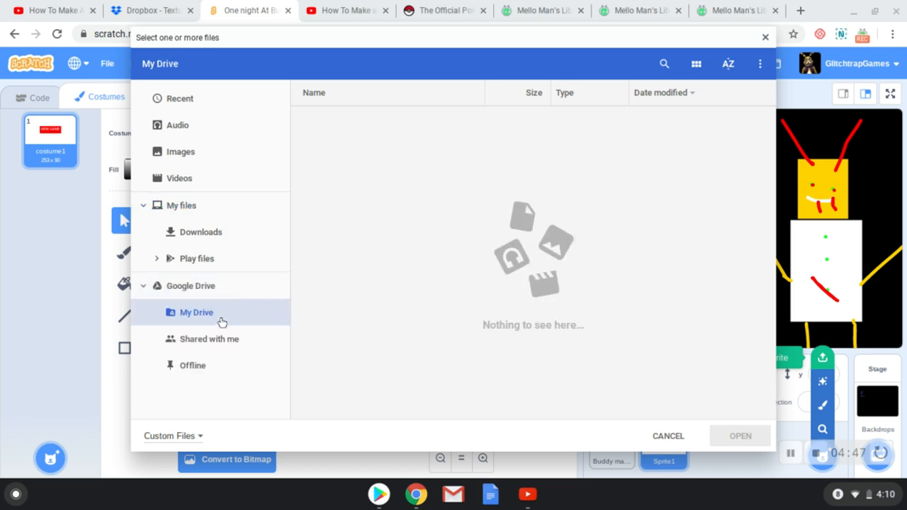
pyautogui.click(765, 37)
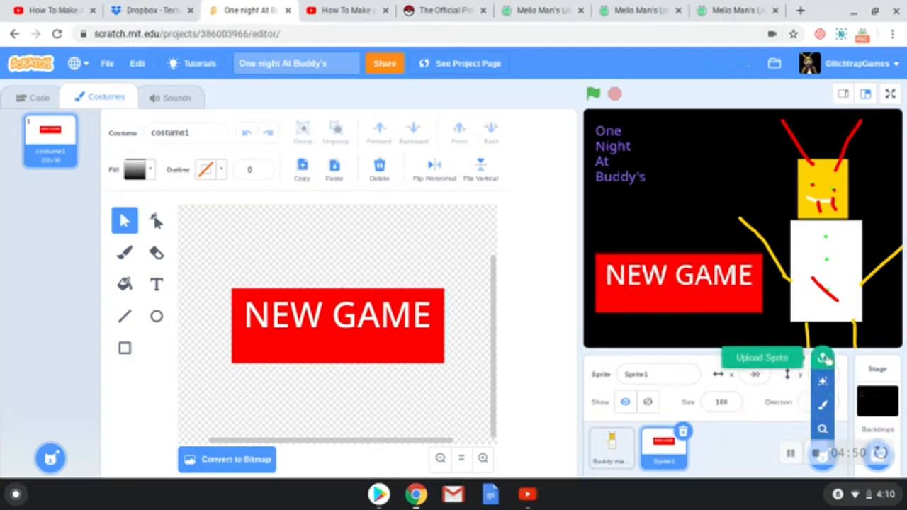
pyautogui.click(823, 358)
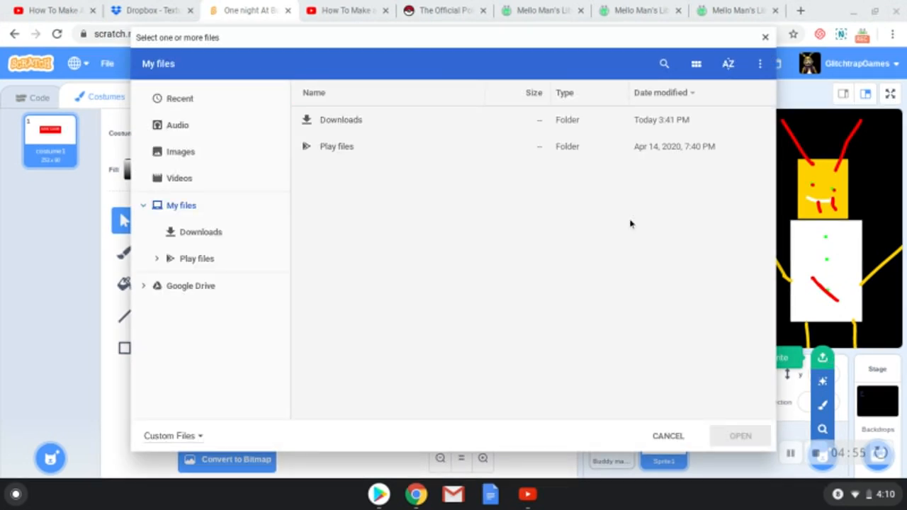
# - Browse Audio, Images, Videos, My Drive, Play files and Downloads without picking a file, then close the picker
pyautogui.click(195, 135)
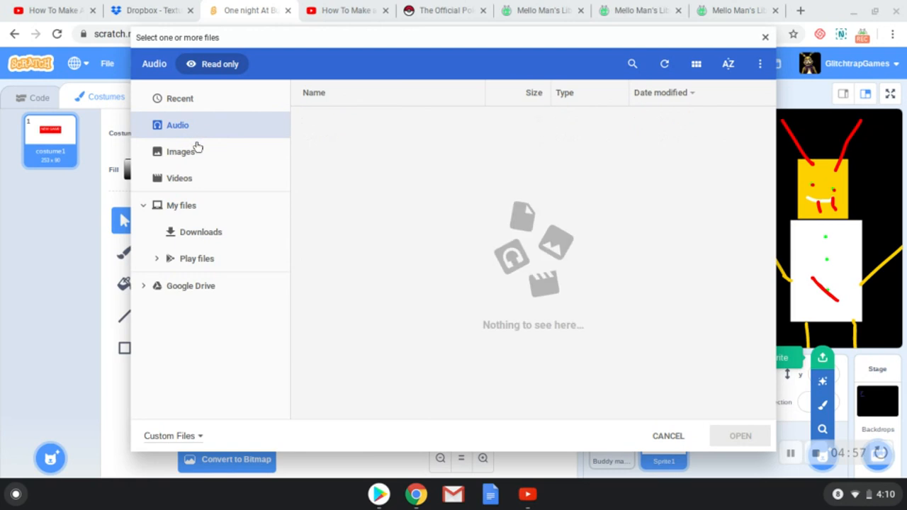
pyautogui.click(181, 151)
pyautogui.click(179, 178)
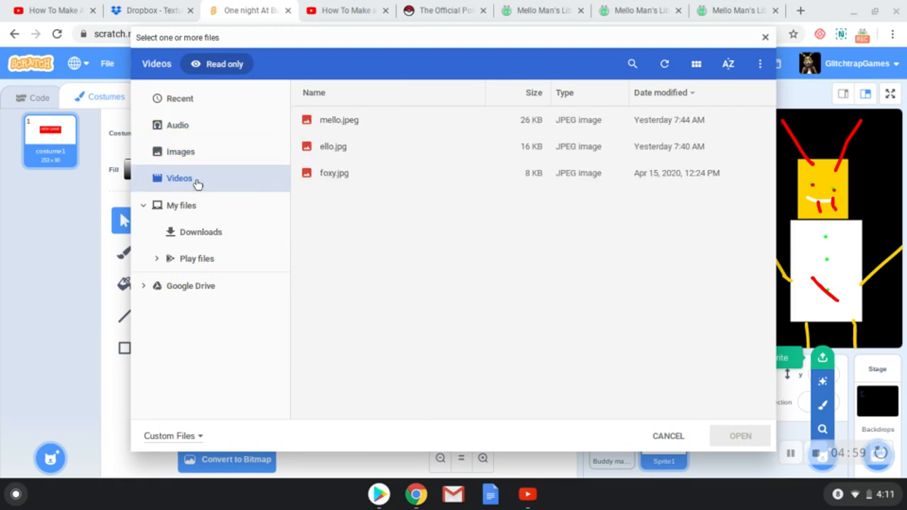
pyautogui.click(201, 164)
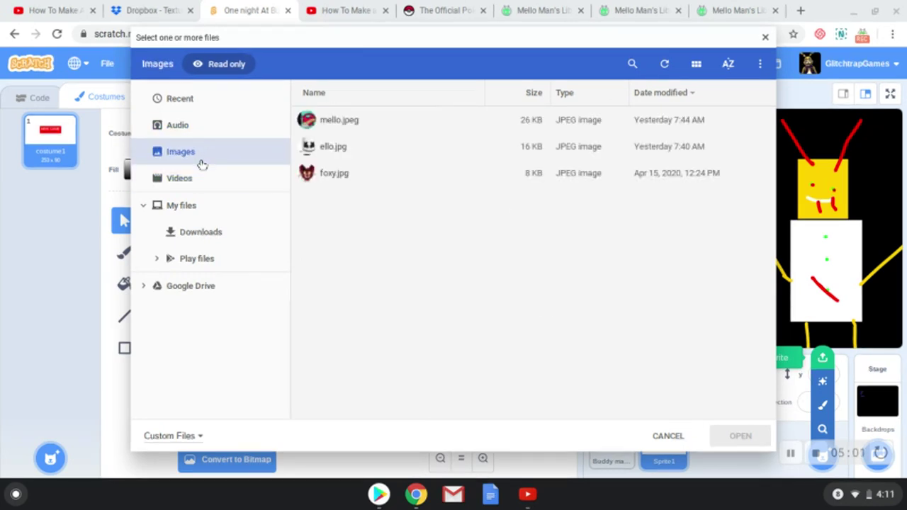
pyautogui.click(184, 285)
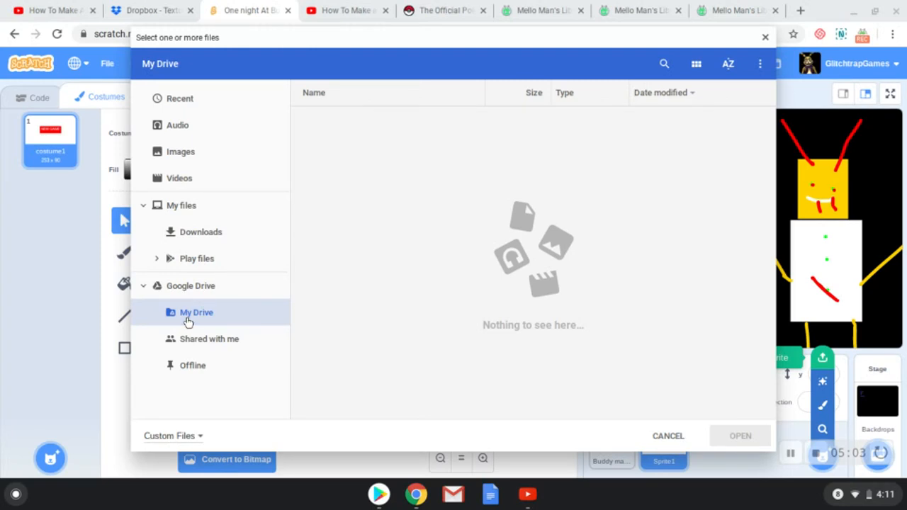
pyautogui.click(208, 258)
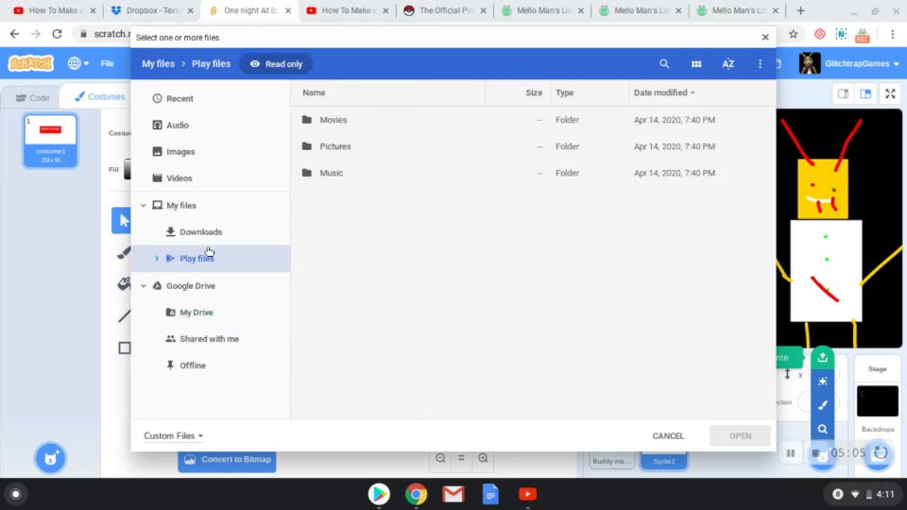
pyautogui.click(205, 236)
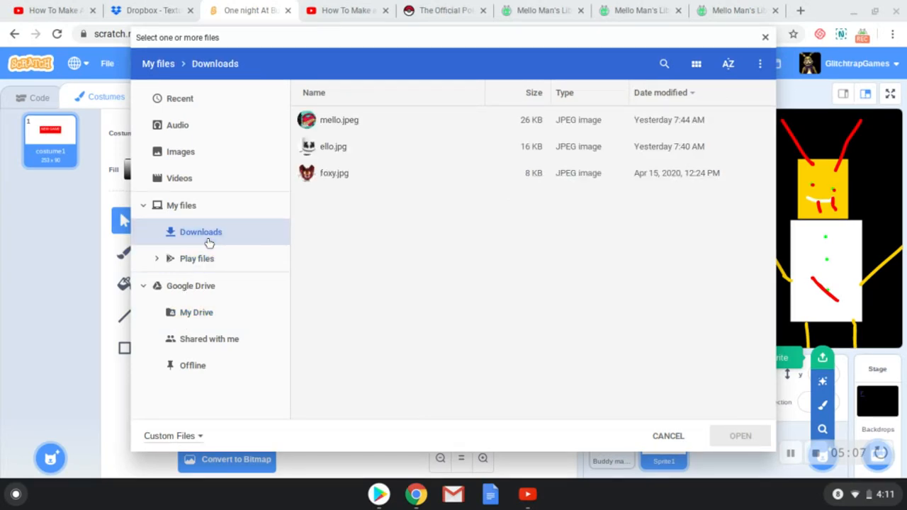
pyautogui.click(209, 212)
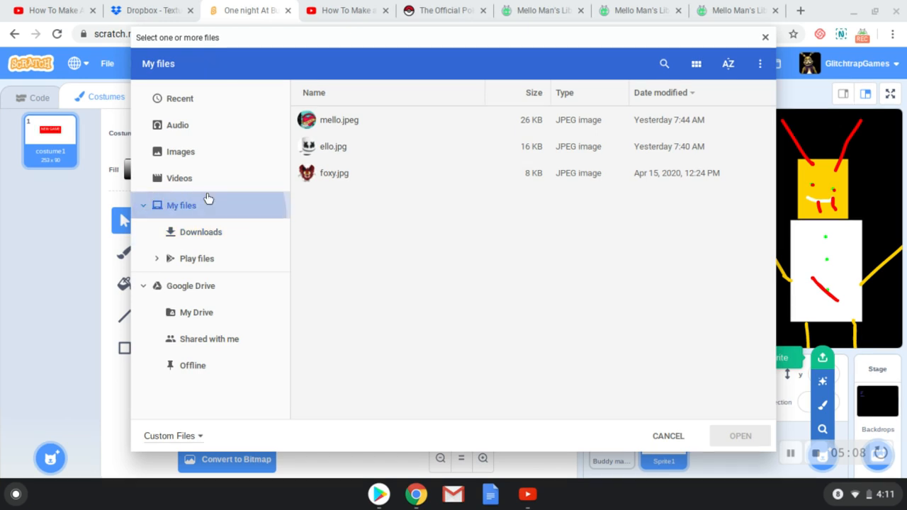
pyautogui.click(181, 151)
pyautogui.click(177, 125)
pyautogui.click(186, 177)
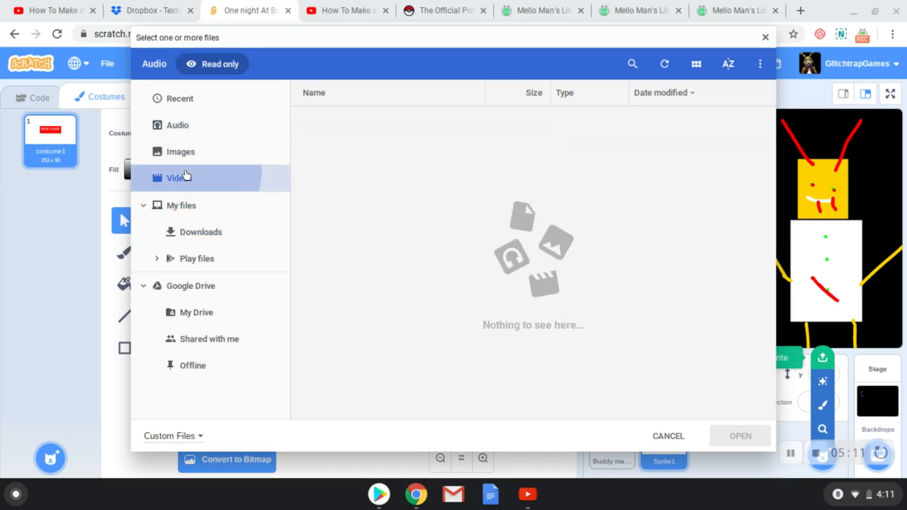
pyautogui.click(764, 37)
# - Direct-download the Dropbox Textures folder as Textures (2).zip and return to Scratch
pyautogui.click(152, 10)
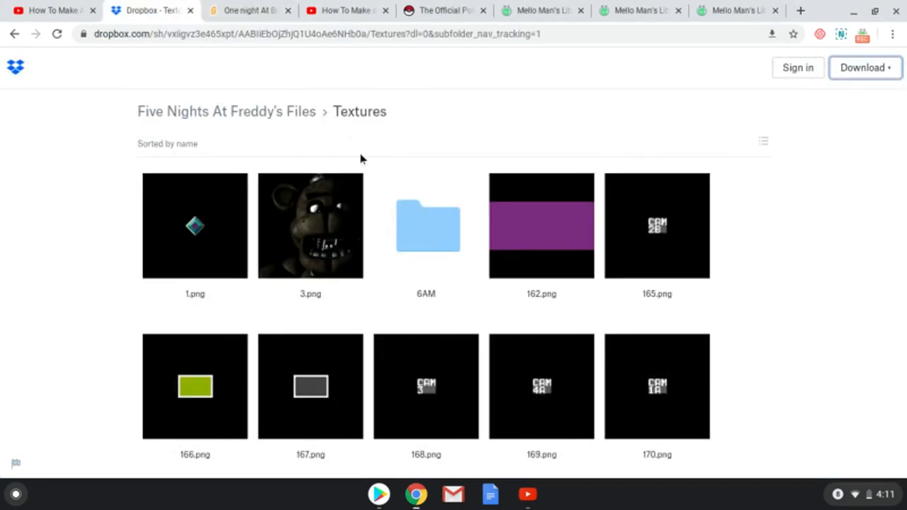
pyautogui.click(858, 68)
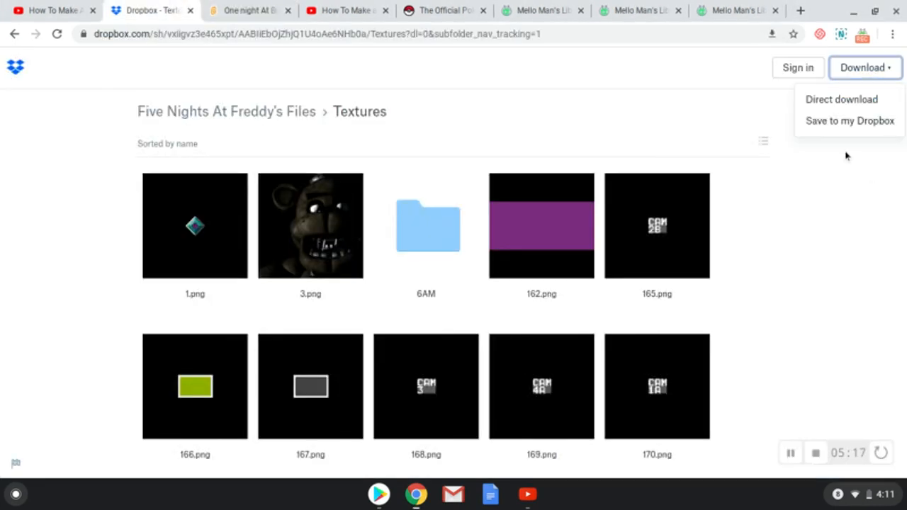
pyautogui.click(838, 104)
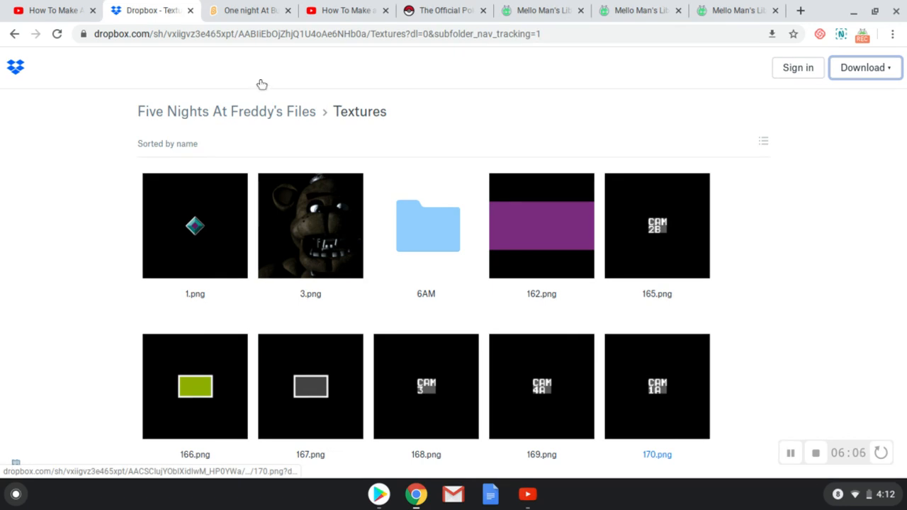
pyautogui.click(231, 14)
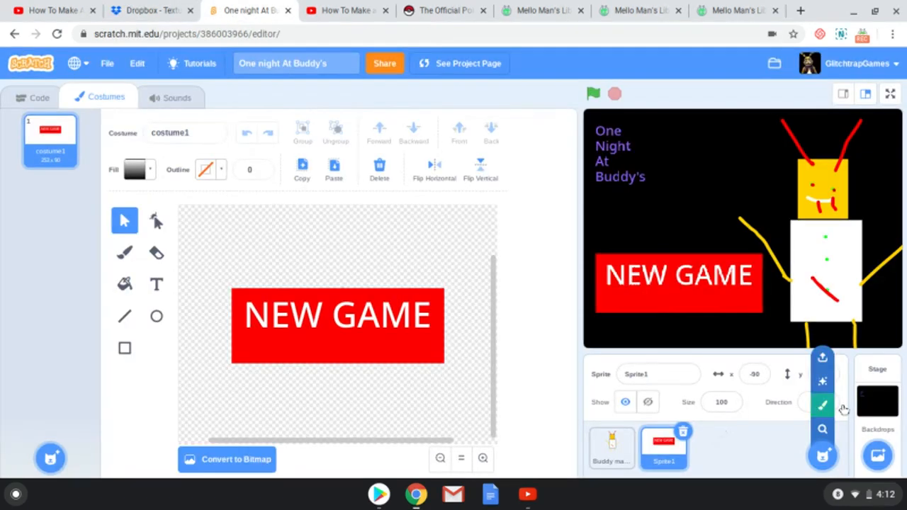
# - Start a sprite upload and browse into the Static folder of Textures (2).zip
pyautogui.click(823, 358)
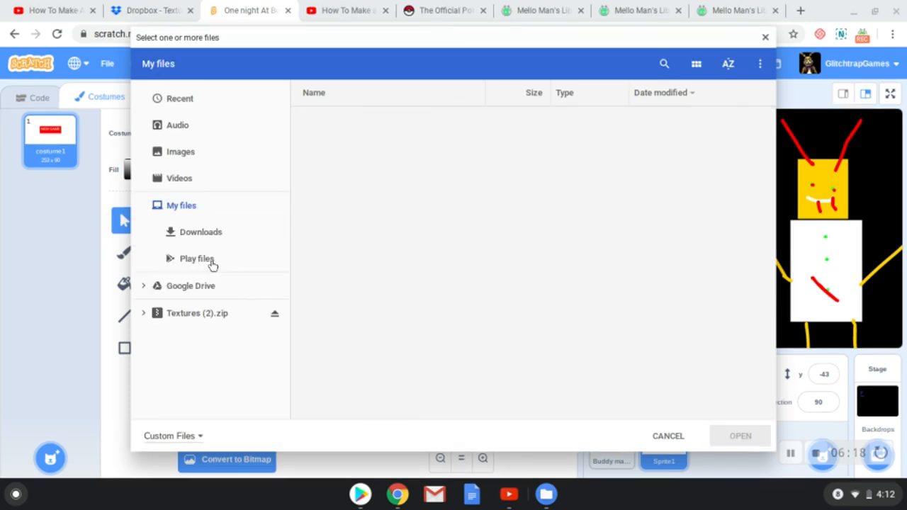
pyautogui.click(211, 263)
pyautogui.click(209, 313)
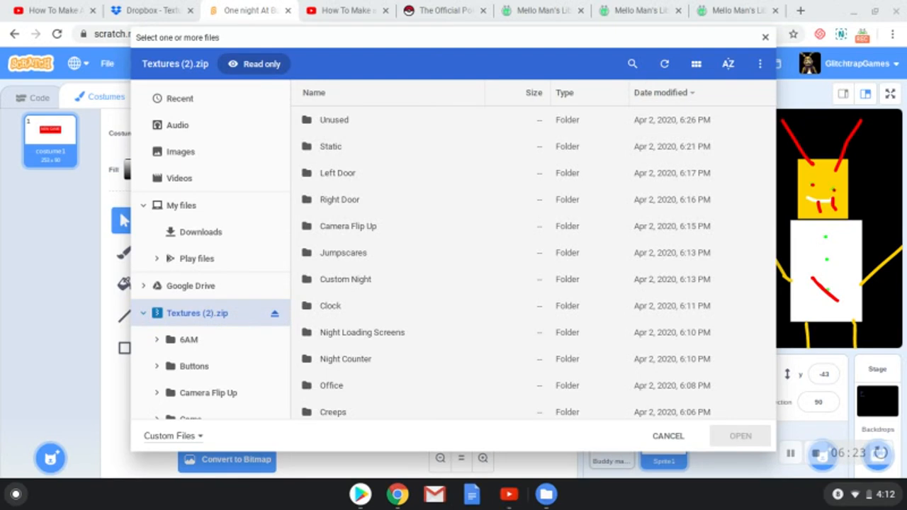
pyautogui.doubleClick(329, 147)
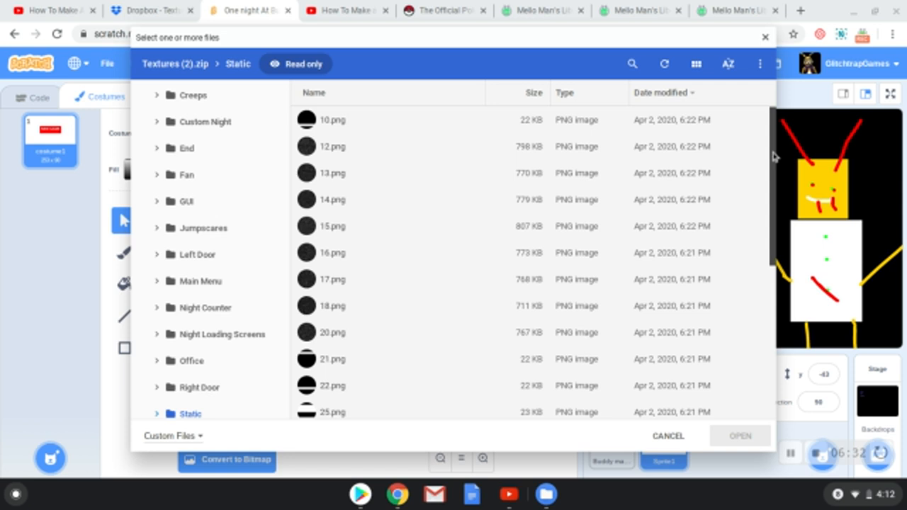
pyautogui.moveTo(774, 156); pyautogui.dragTo(774, 333)
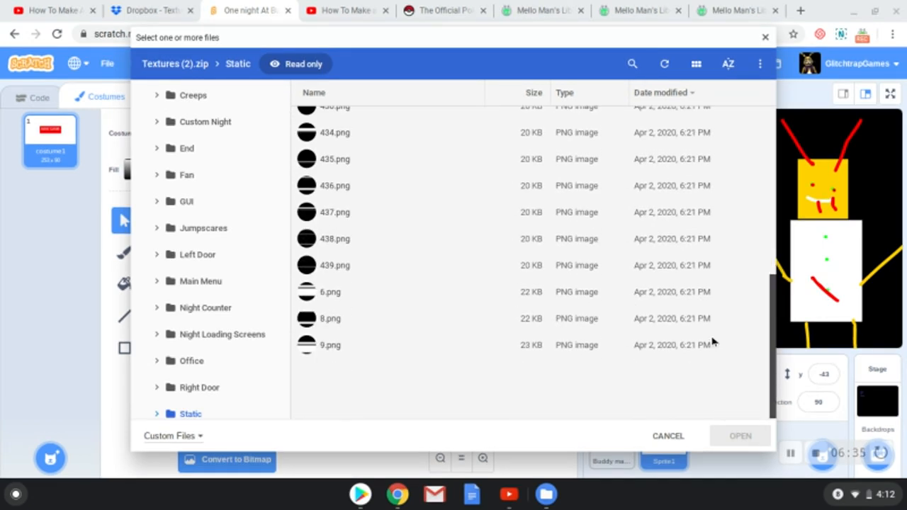
pyautogui.scroll(3, 708, 248)
pyautogui.scroll(3, 705, 234)
pyautogui.scroll(3, 699, 184)
pyautogui.scroll(2, 701, 179)
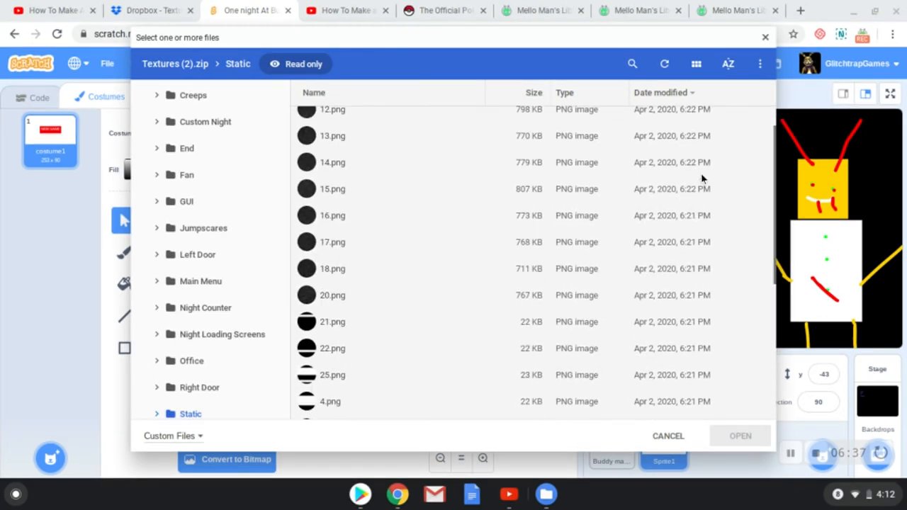
# - Sort the static images by name and import 12.png as a new sprite
pyautogui.click(339, 104)
pyautogui.click(341, 120)
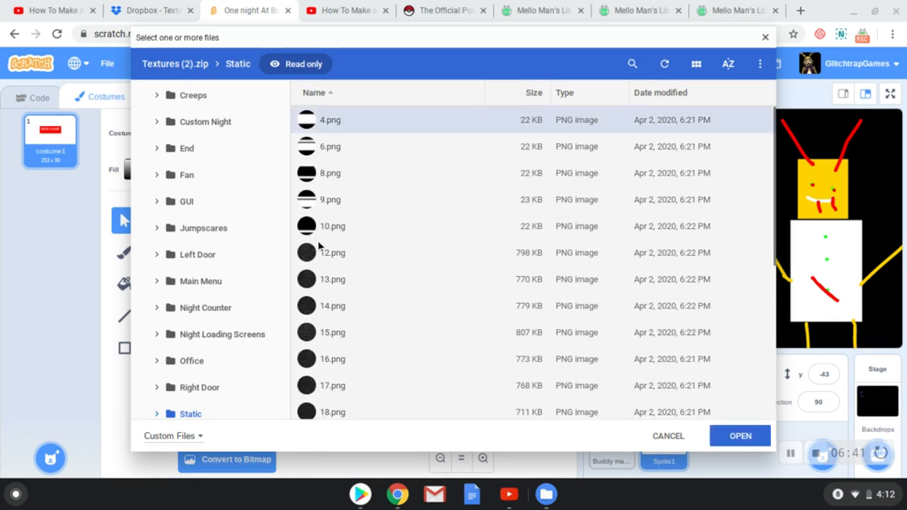
pyautogui.click(322, 253)
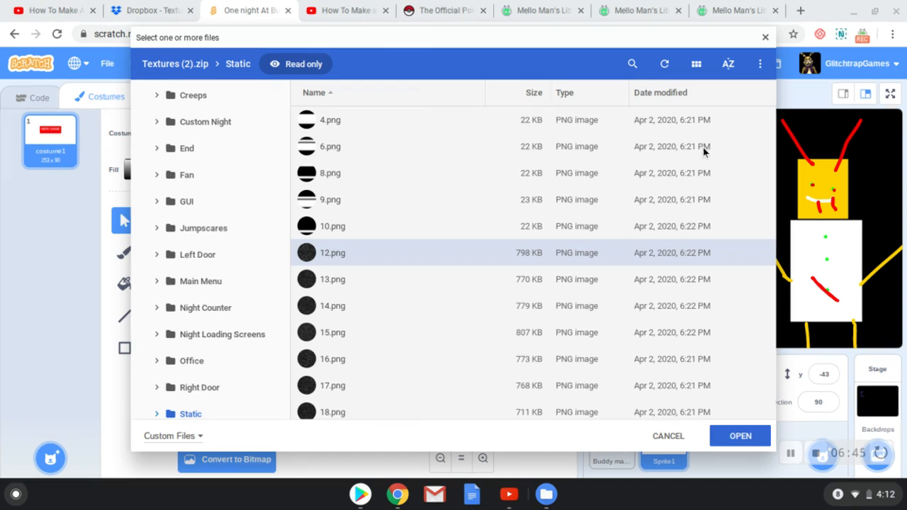
pyautogui.moveTo(774, 176); pyautogui.dragTo(760, 304)
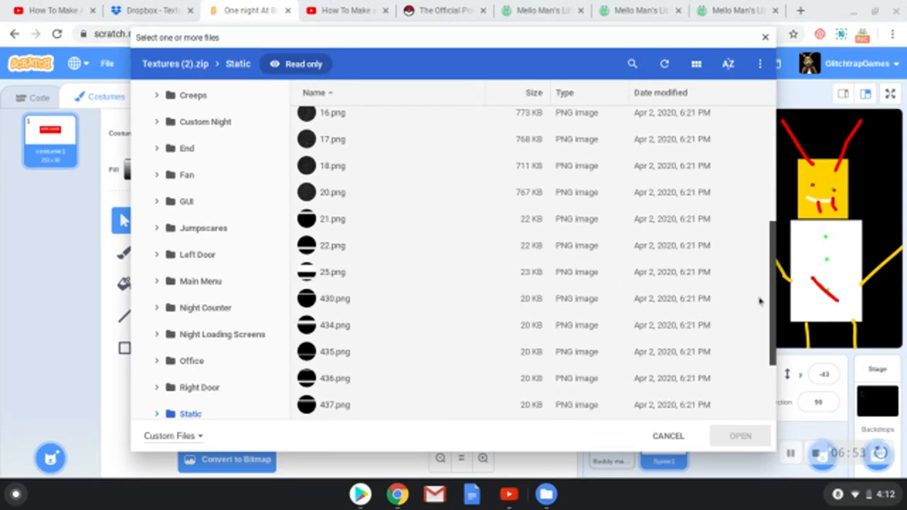
pyautogui.moveTo(771, 305); pyautogui.dragTo(771, 349)
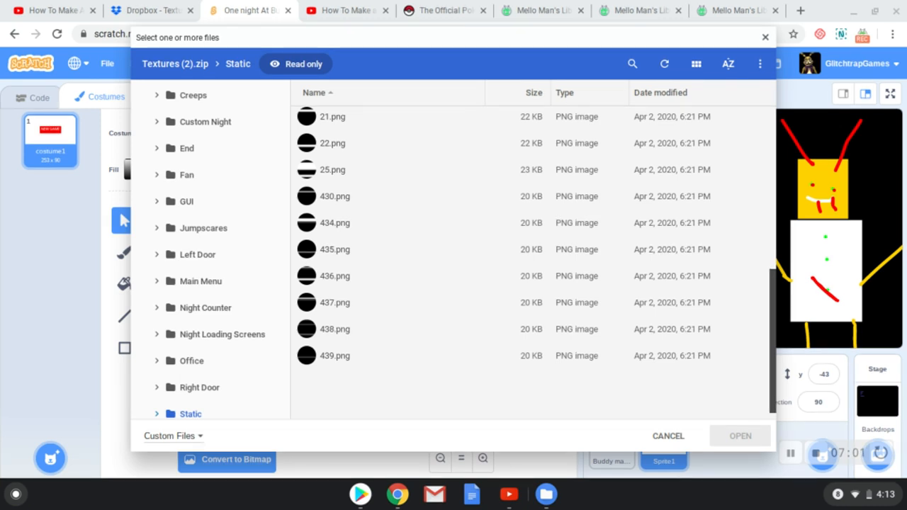
pyautogui.moveTo(771, 340); pyautogui.dragTo(773, 114)
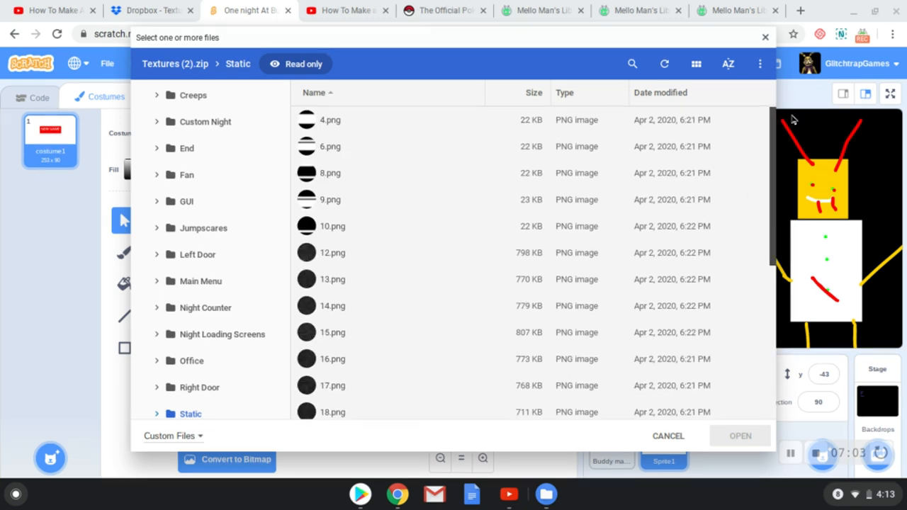
pyautogui.scroll(-1, 788, 185)
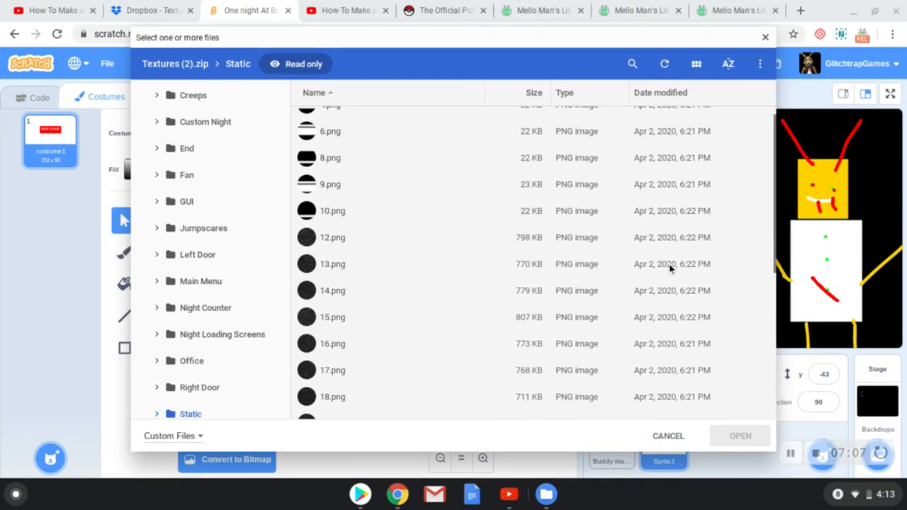
pyautogui.moveTo(773, 234); pyautogui.dragTo(772, 253)
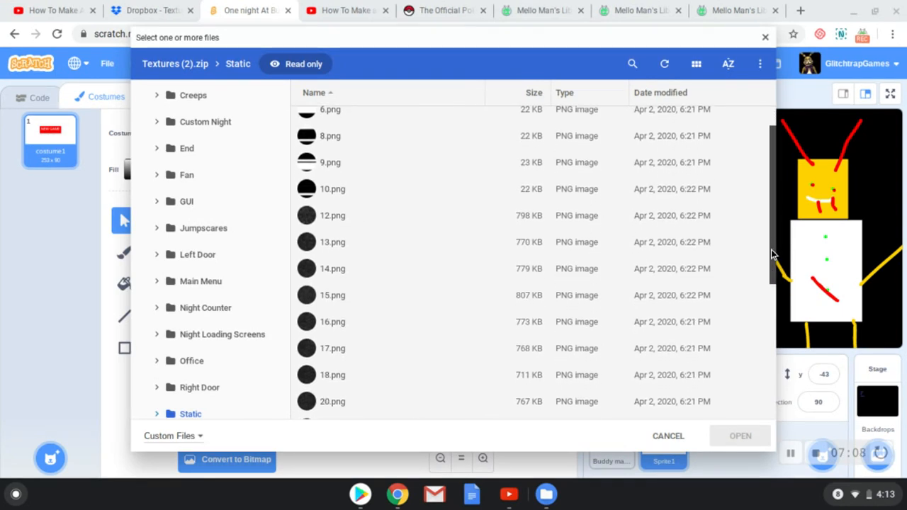
pyautogui.scroll(-1, 773, 254)
pyautogui.click(383, 210)
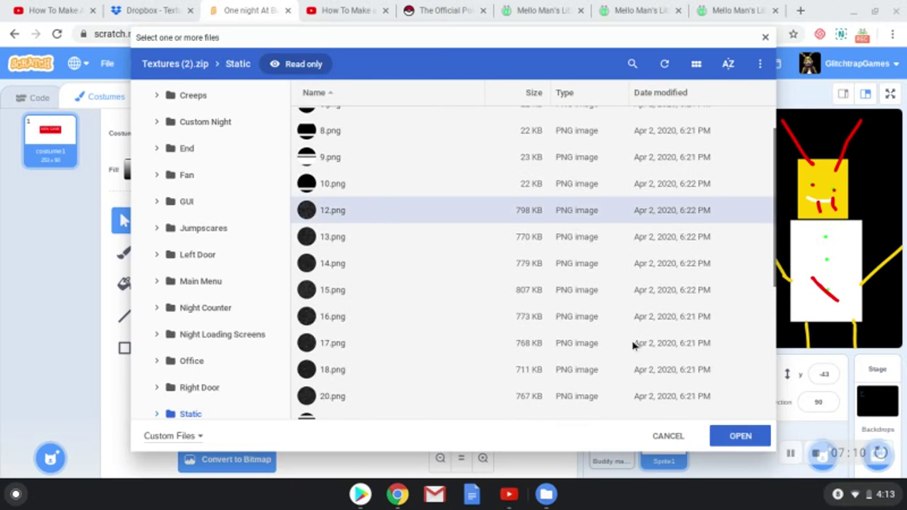
pyautogui.click(740, 436)
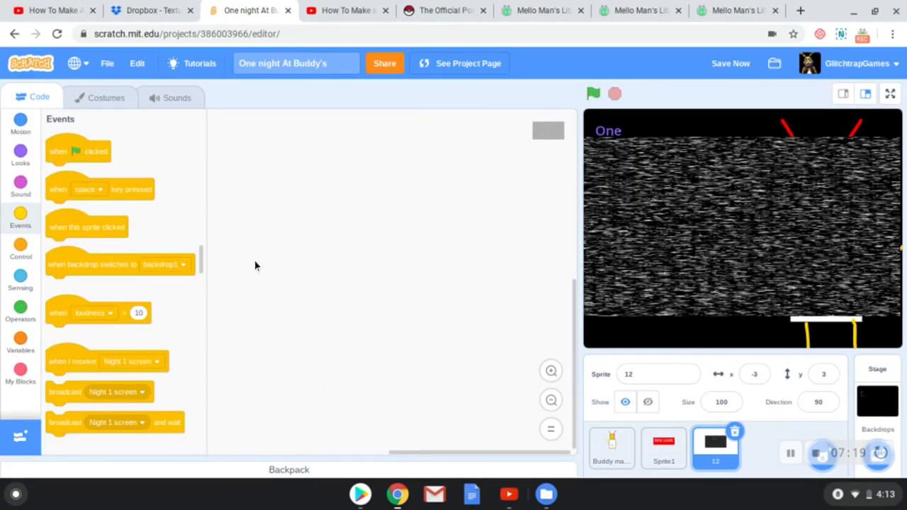
# - Open costume 12, raise the sprite on stage and shift the selected static image on the canvas
pyautogui.click(93, 96)
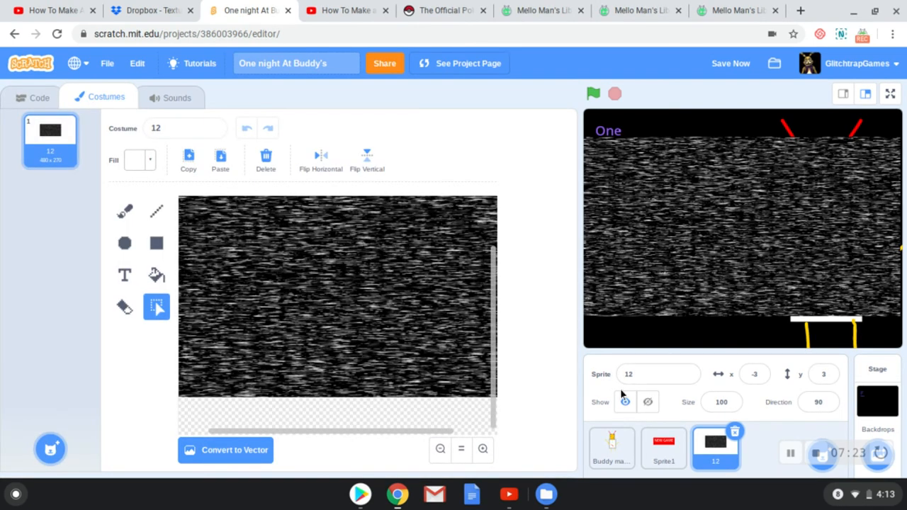
pyautogui.moveTo(431, 431); pyautogui.dragTo(317, 429)
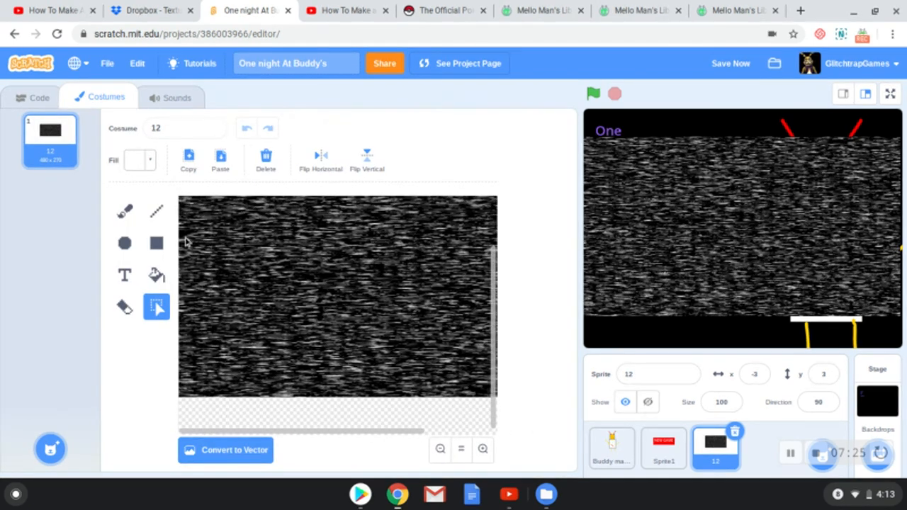
pyautogui.moveTo(626, 241); pyautogui.dragTo(626, 204)
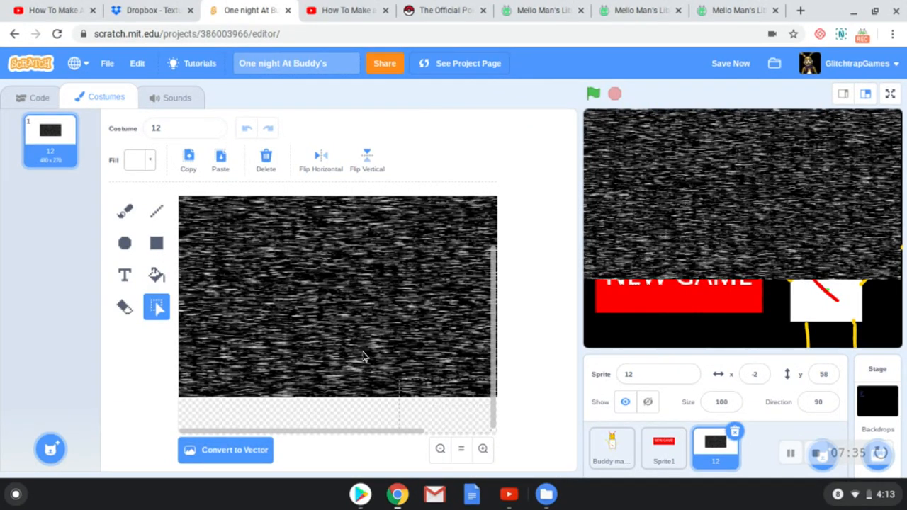
pyautogui.hotkey('ctrl', 'a')
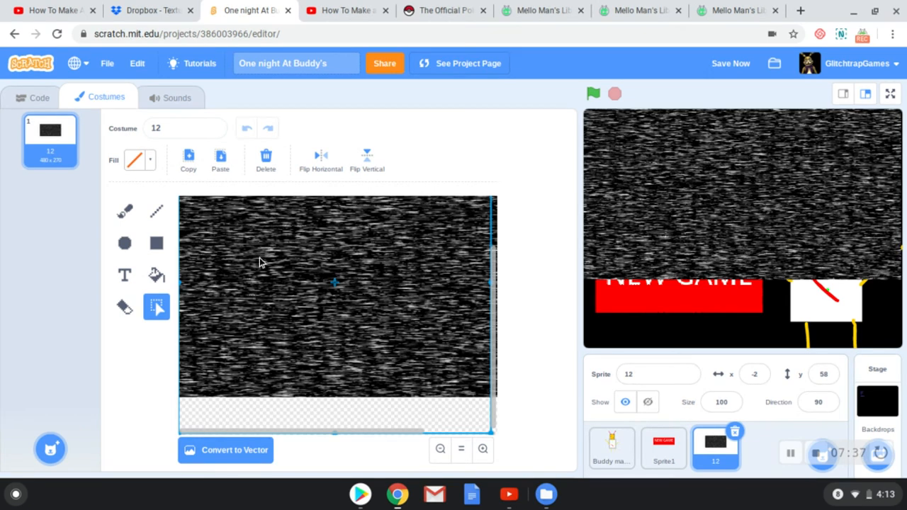
pyautogui.moveTo(303, 285); pyautogui.dragTo(308, 345)
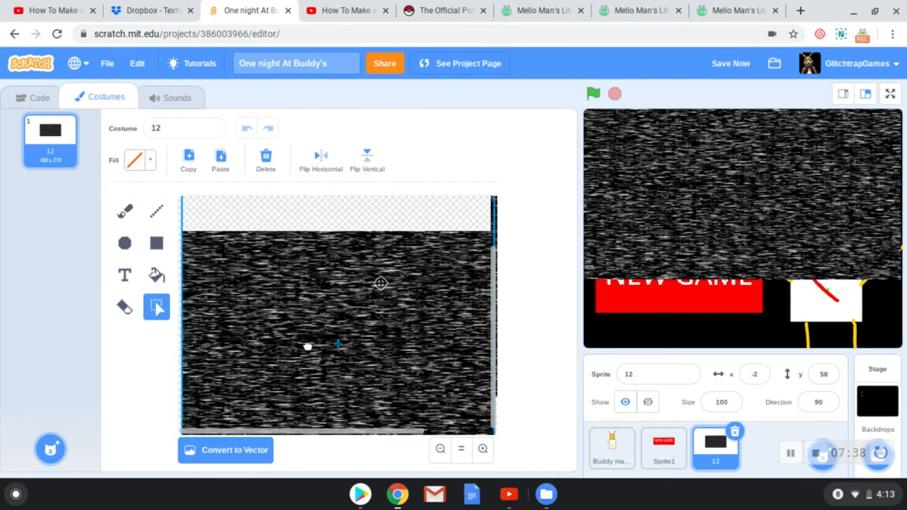
pyautogui.moveTo(435, 351); pyautogui.dragTo(324, 271)
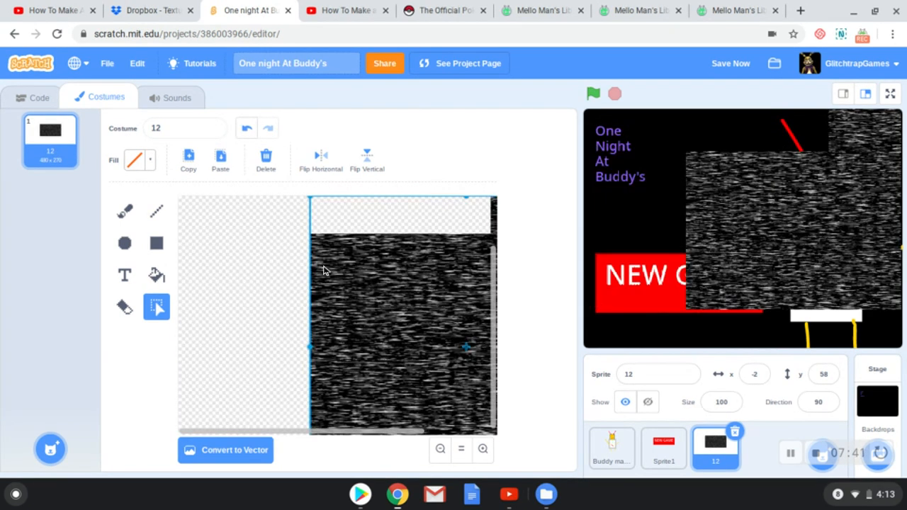
# - Stretch the static image to fill the canvas and centre the sprite on the stage near x 0, y 3
pyautogui.moveTo(311, 199)
pyautogui.mouseDown()
pyautogui.moveTo(326, 277)
pyautogui.moveTo(3, 119)
pyautogui.mouseUp()
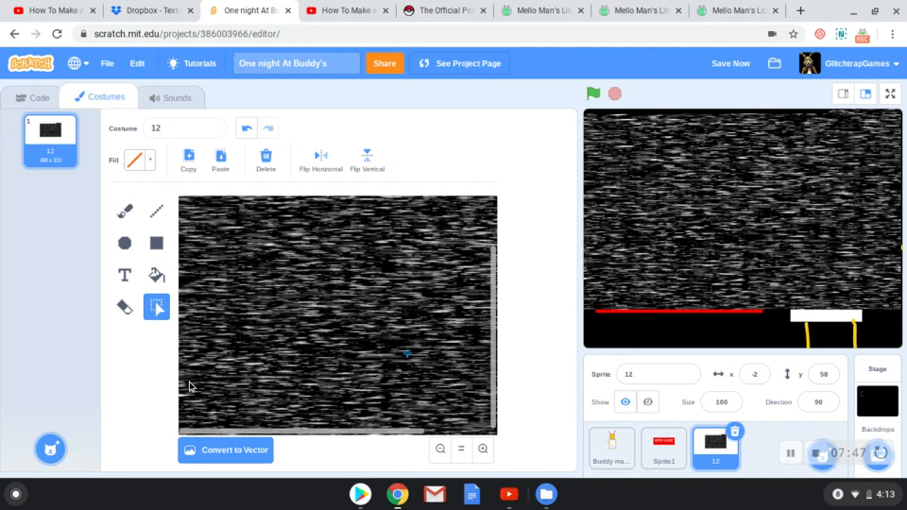
pyautogui.moveTo(309, 383); pyautogui.dragTo(283, 319)
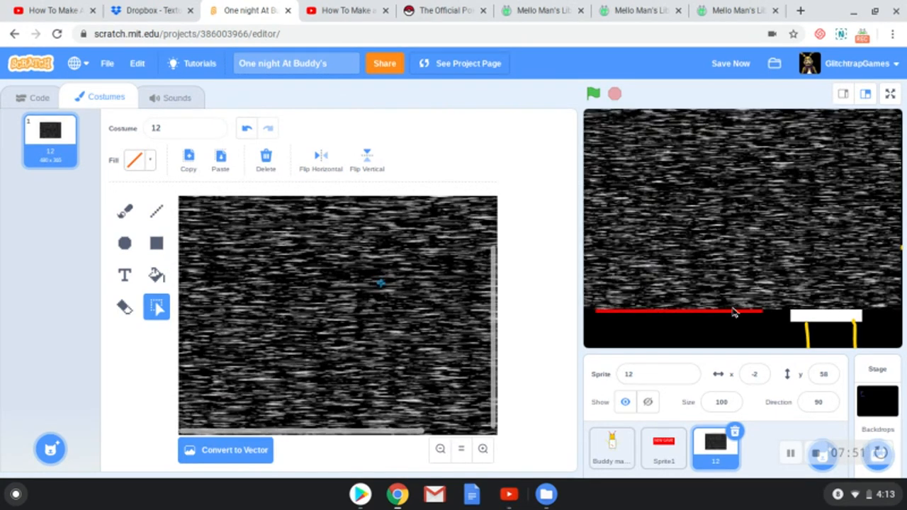
pyautogui.moveTo(738, 312)
pyautogui.mouseDown()
pyautogui.moveTo(709, 326)
pyautogui.moveTo(742, 343)
pyautogui.mouseUp()
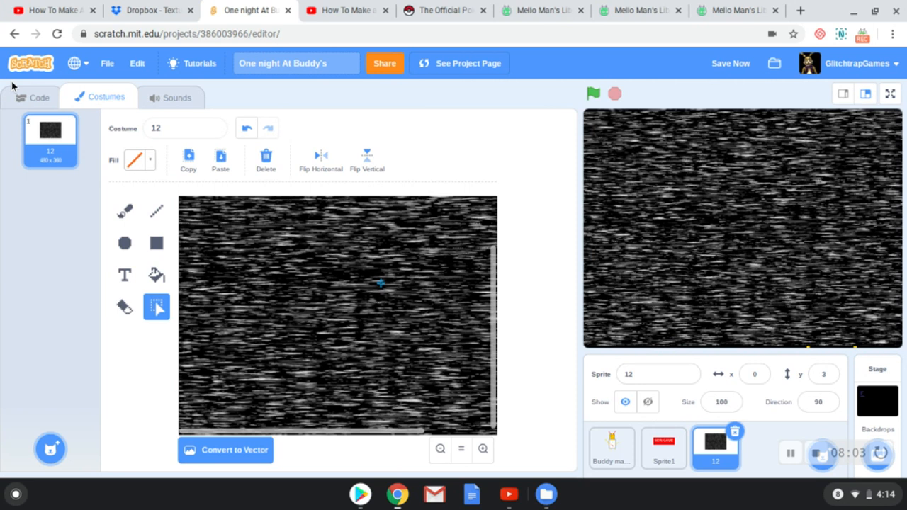
pyautogui.press('Delete')
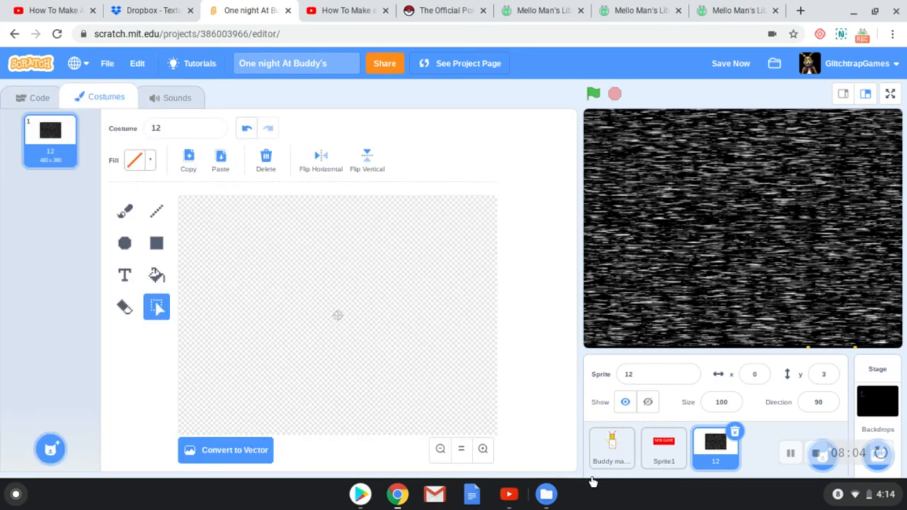
# - Restore the static image, then import 13.png as a second costume and select the whole image
pyautogui.hotkey('ctrl', 'z')
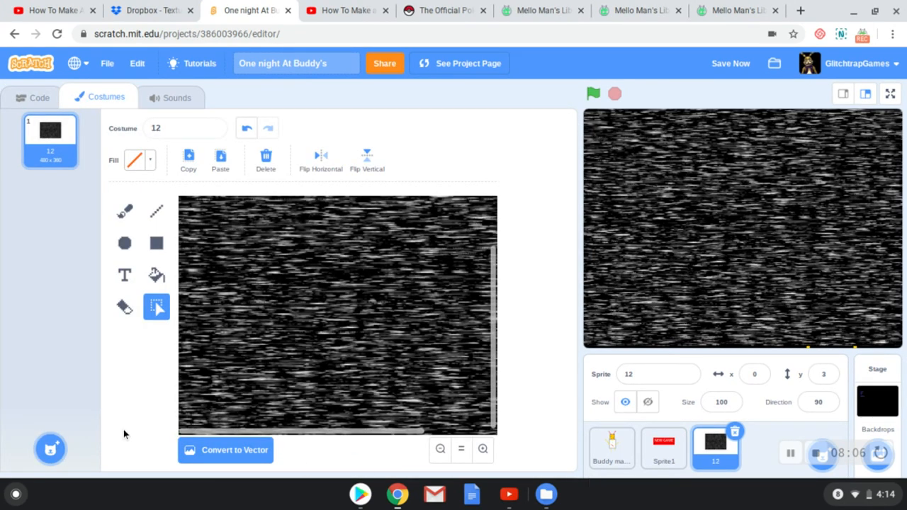
pyautogui.moveTo(51, 449)
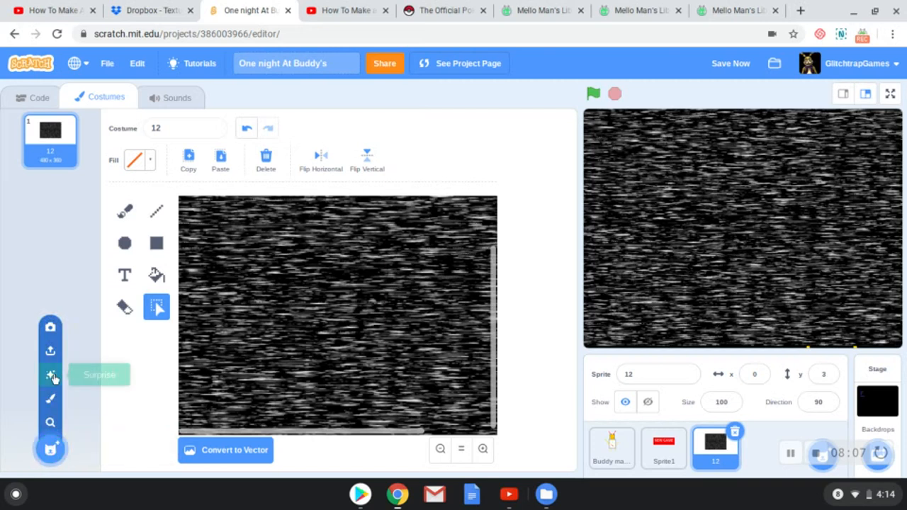
pyautogui.click(50, 351)
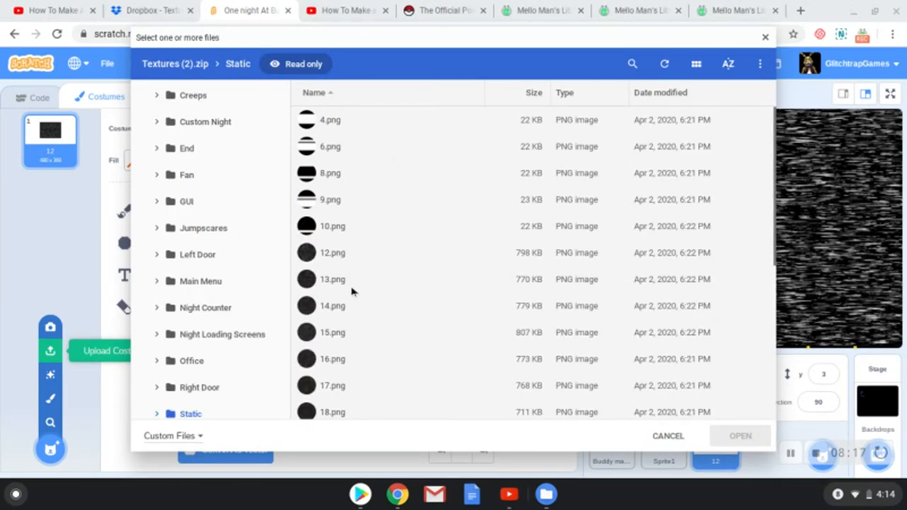
pyautogui.click(352, 283)
pyautogui.click(738, 435)
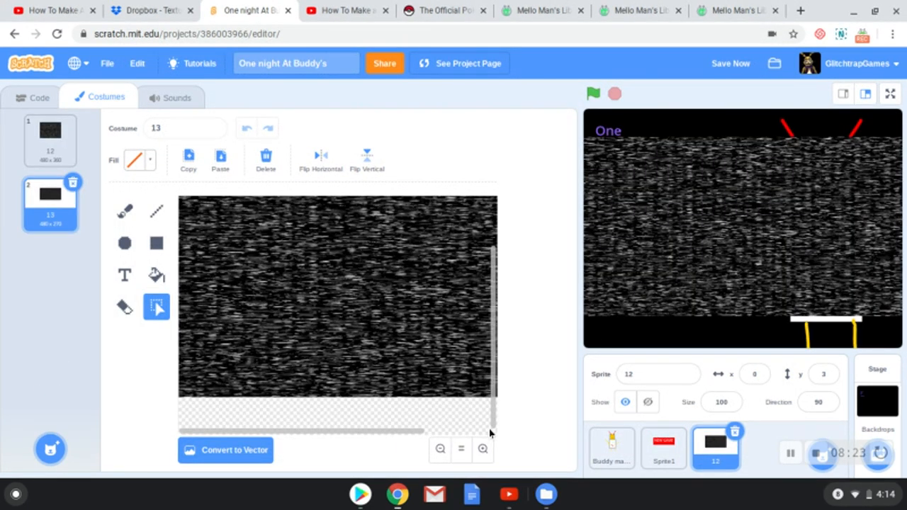
pyautogui.hotkey('ctrl', 'a')
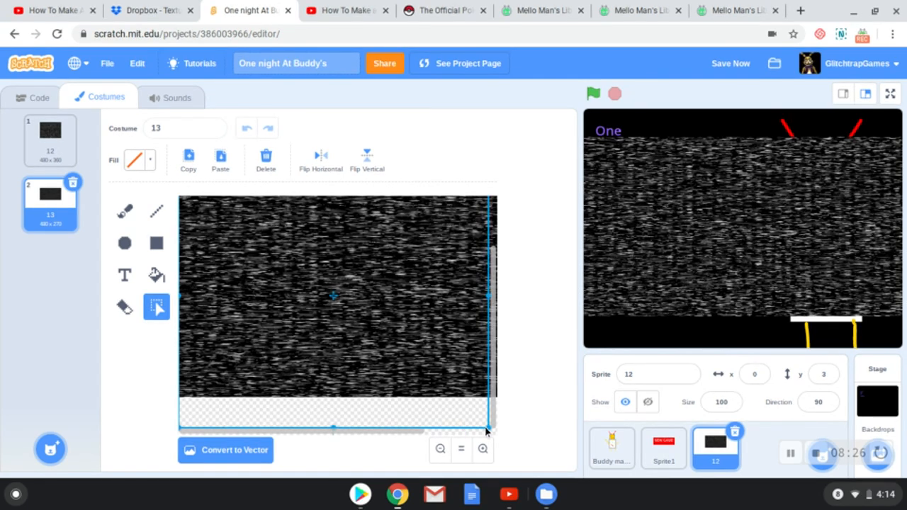
# - Stretch costume 13's static vertically and shift it and the sprite upward on the stage
pyautogui.moveTo(486, 429); pyautogui.dragTo(490, 461)
pyautogui.click(386, 369)
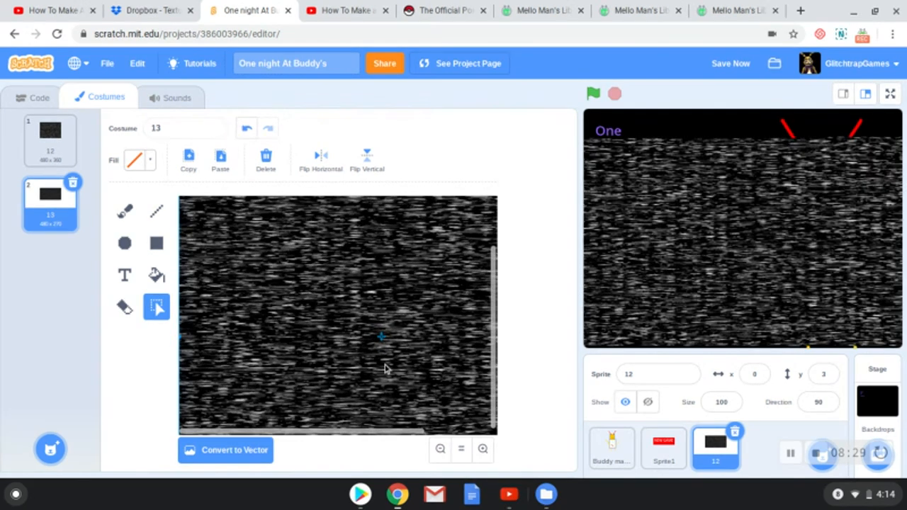
pyautogui.moveTo(632, 340); pyautogui.dragTo(625, 253)
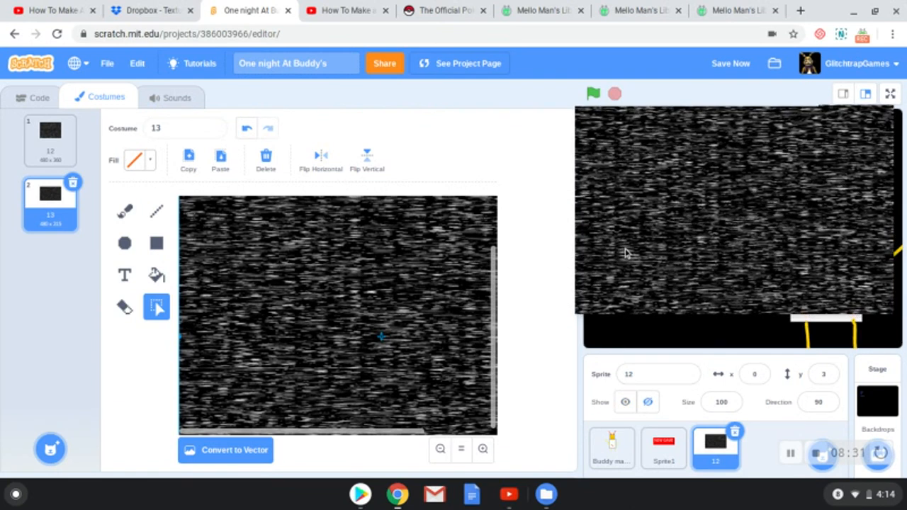
pyautogui.moveTo(383, 358); pyautogui.dragTo(381, 284)
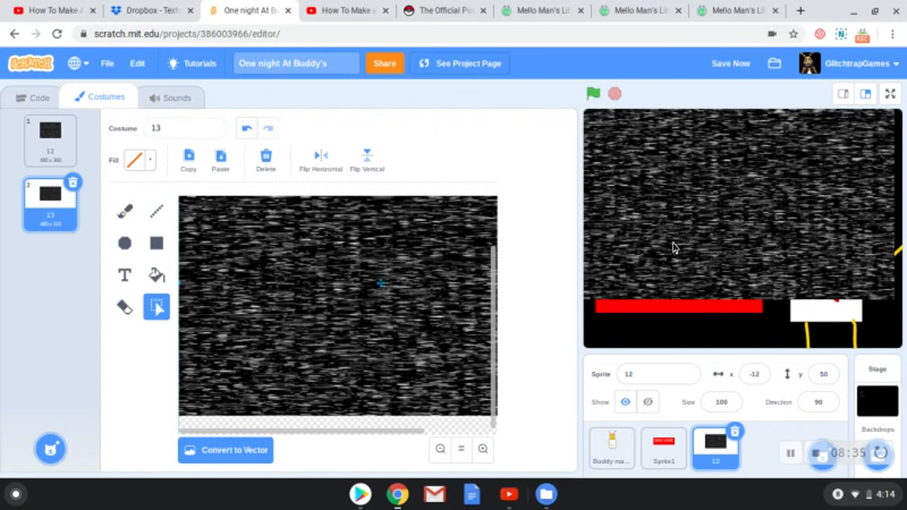
pyautogui.moveTo(672, 252)
pyautogui.mouseDown()
pyautogui.moveTo(674, 284)
pyautogui.moveTo(681, 237)
pyautogui.mouseUp()
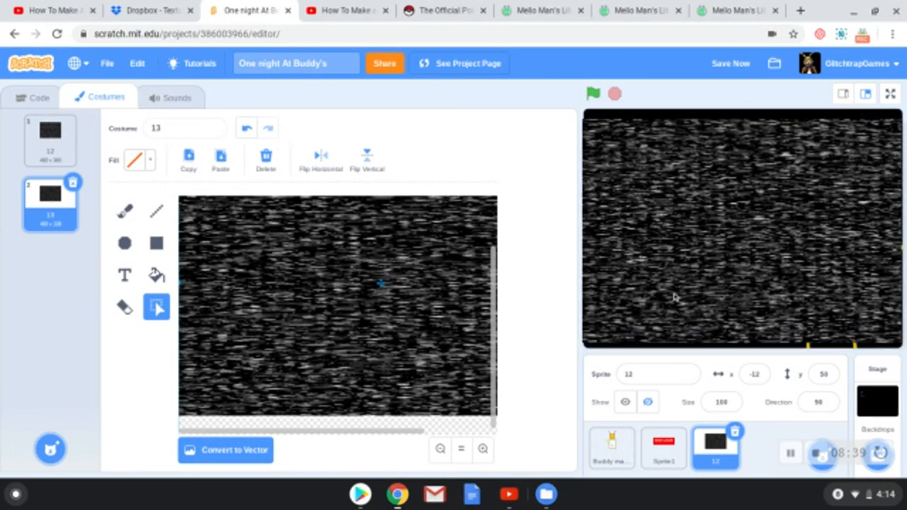
# - Resize and nudge the static so costume 13 covers the entire stage
pyautogui.moveTo(381, 356)
pyautogui.mouseDown()
pyautogui.moveTo(380, 284)
pyautogui.moveTo(416, 401)
pyautogui.mouseUp()
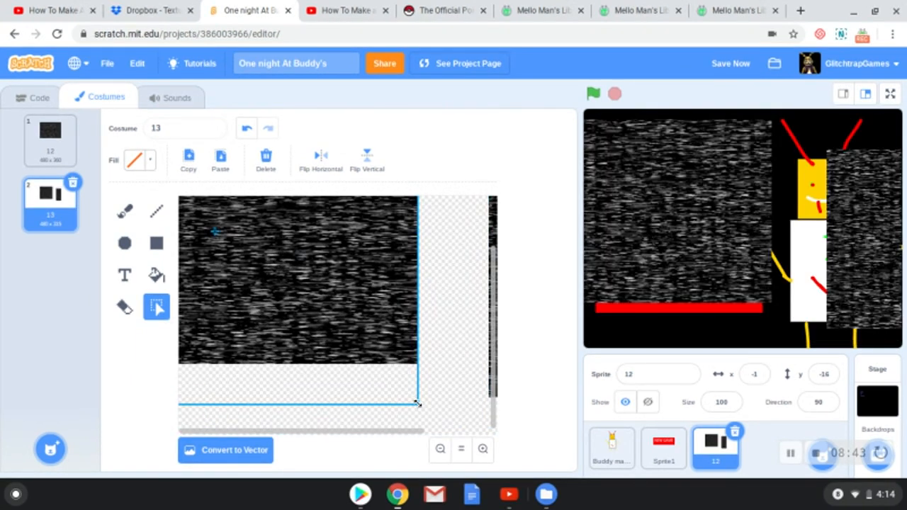
pyautogui.click(439, 368)
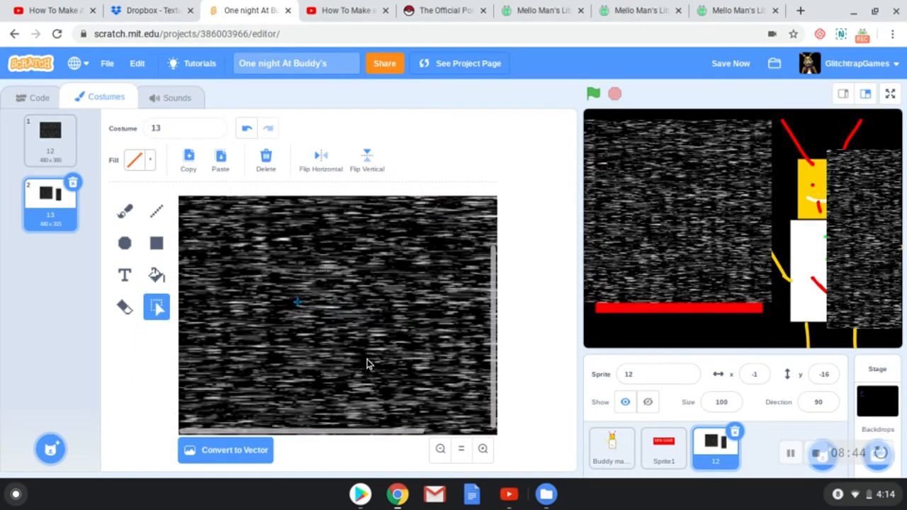
pyautogui.moveTo(368, 363); pyautogui.dragTo(425, 354)
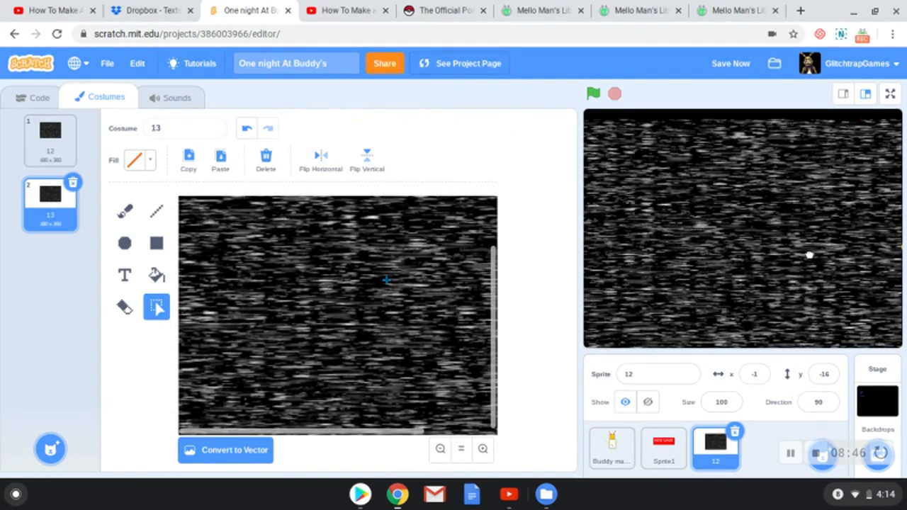
pyautogui.moveTo(810, 255); pyautogui.dragTo(802, 248)
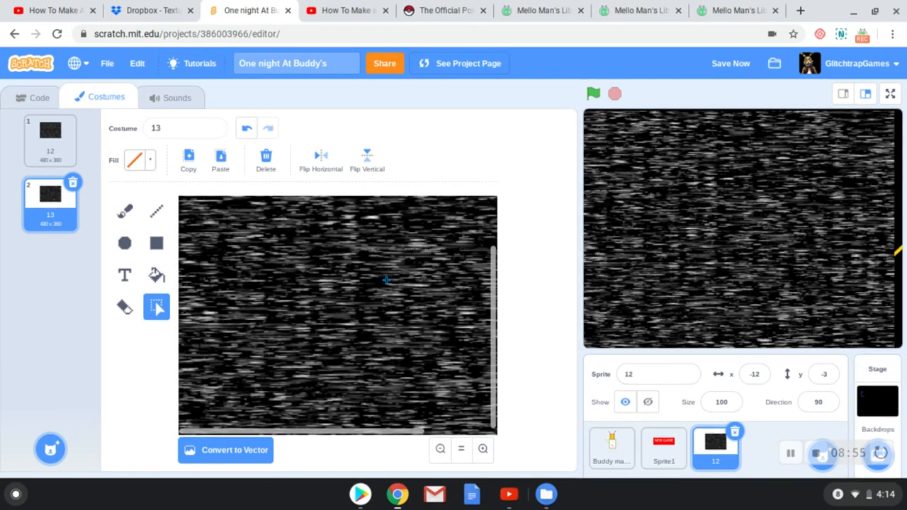
pyautogui.moveTo(50, 449)
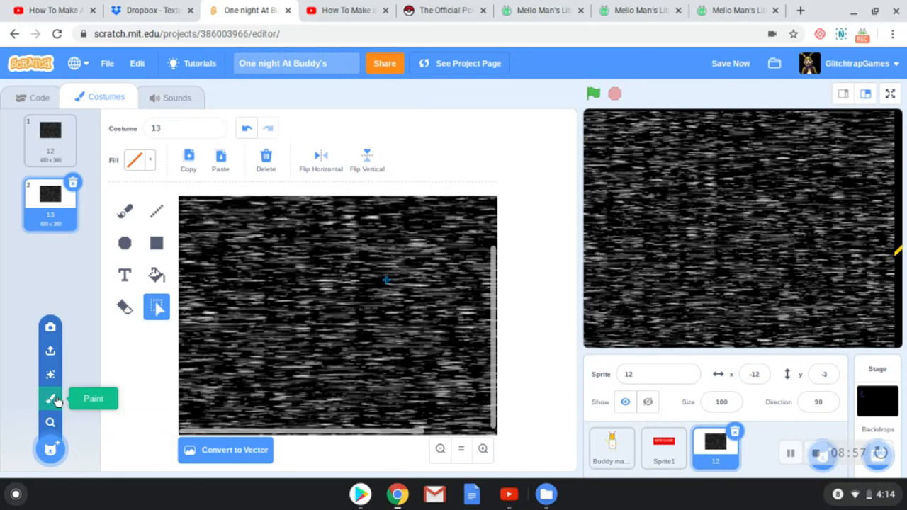
# - Import 14.png and 15.png as new costumes of the static sprite
pyautogui.click(50, 351)
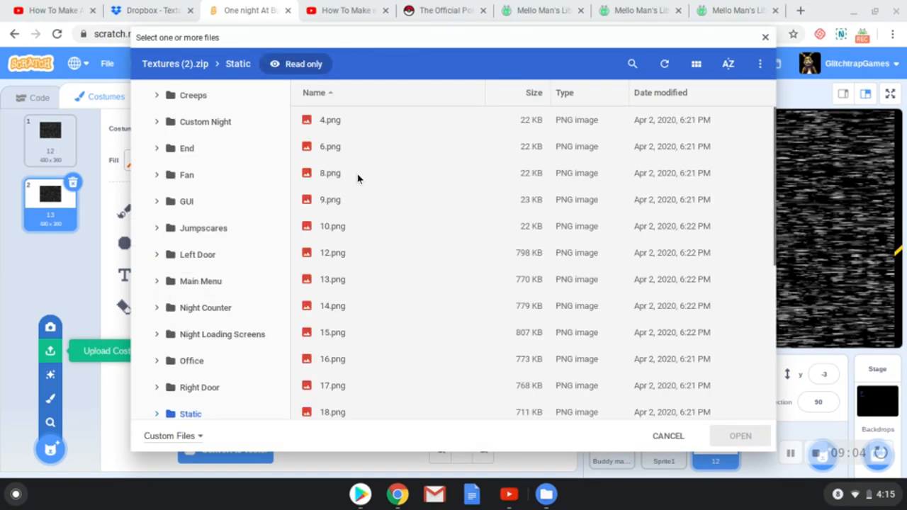
pyautogui.click(353, 306)
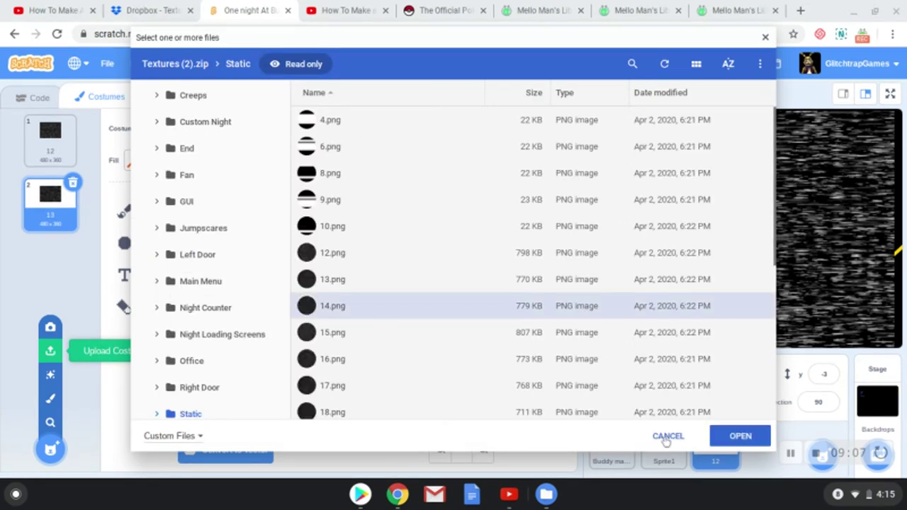
pyautogui.click(716, 435)
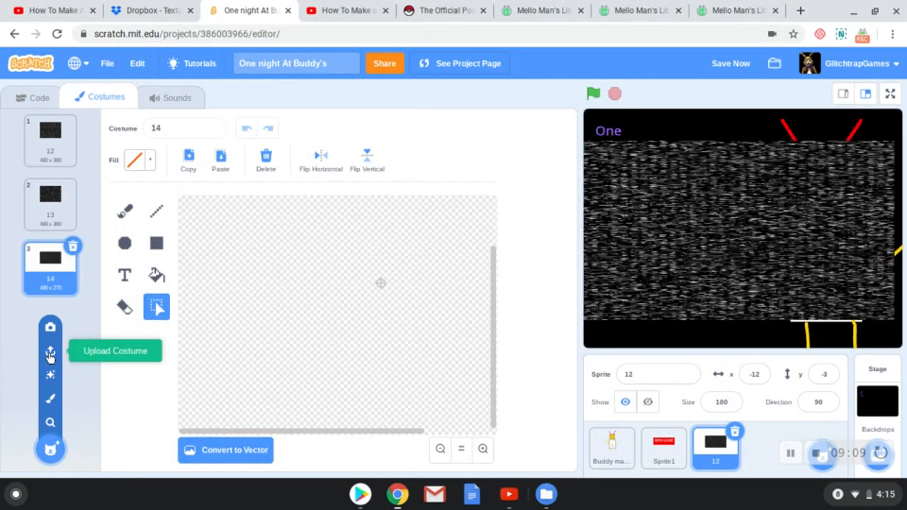
pyautogui.click(50, 351)
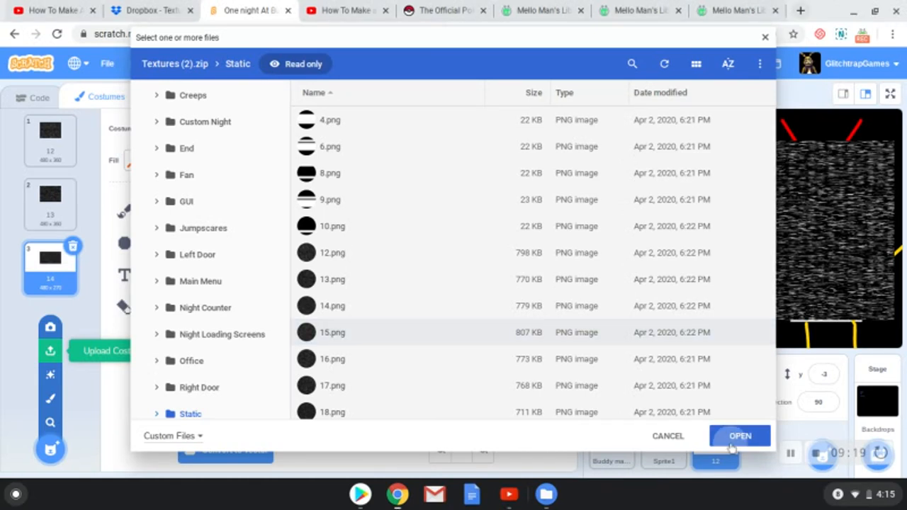
pyautogui.click(735, 435)
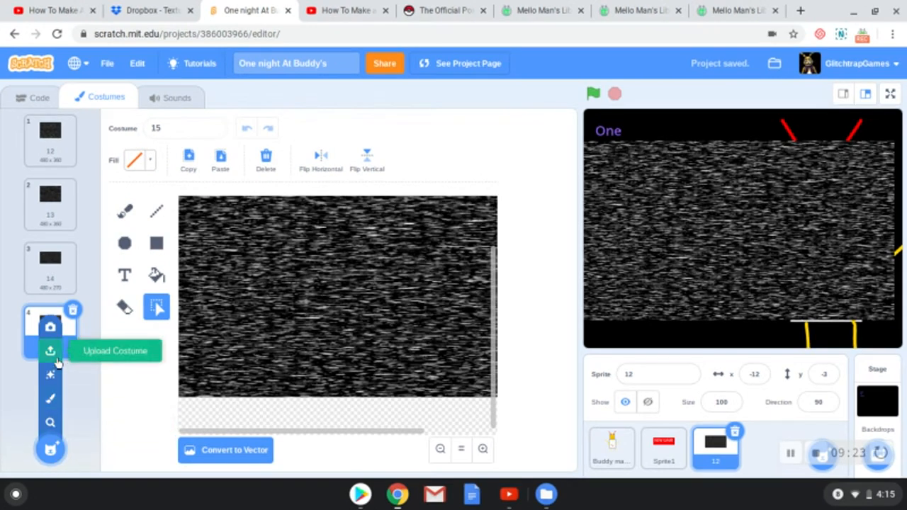
# - Import 16.png as another costume, then close a further upload dialog without importing
pyautogui.click(51, 352)
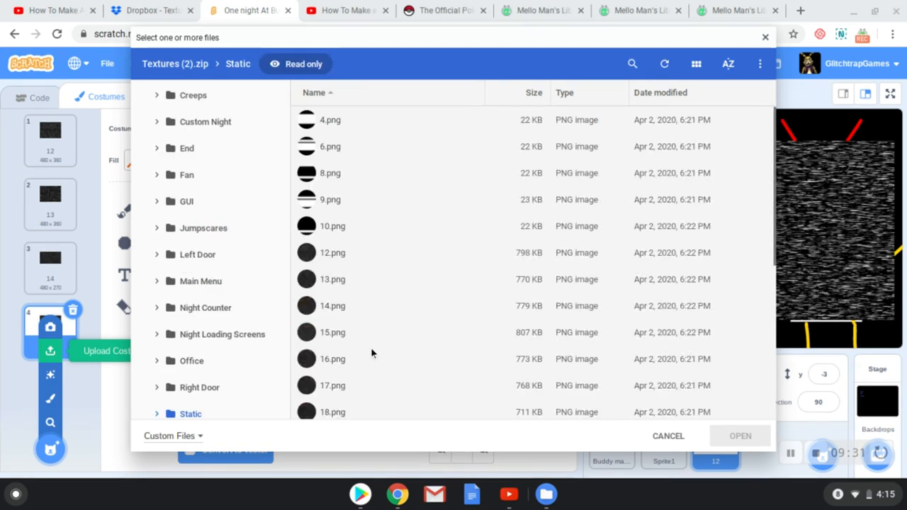
pyautogui.click(371, 360)
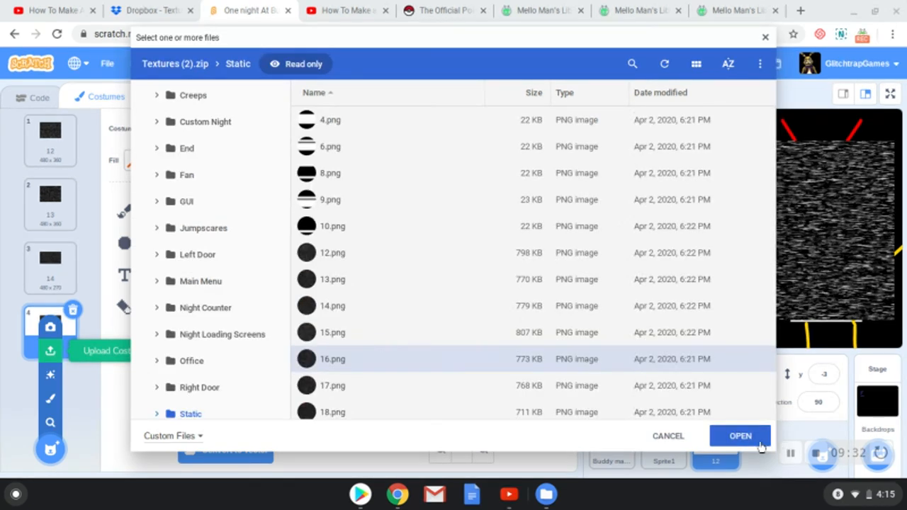
pyautogui.click(741, 436)
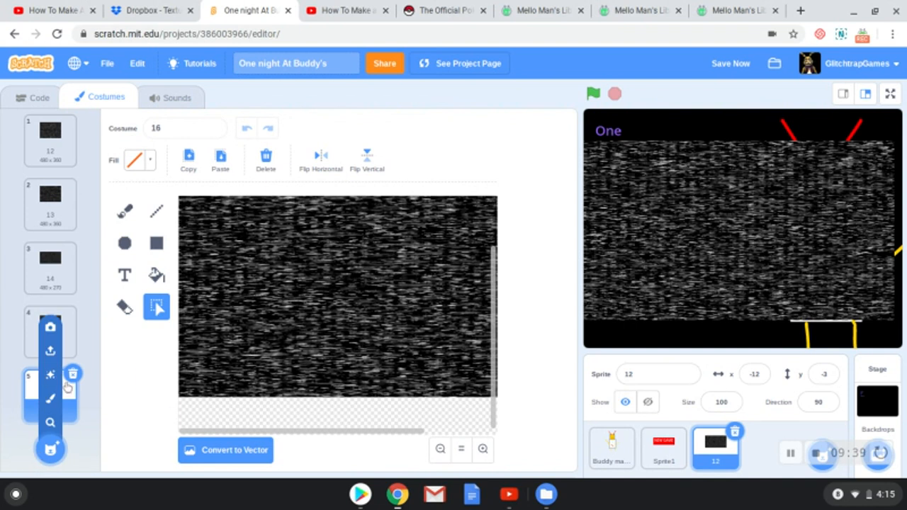
pyautogui.click(51, 353)
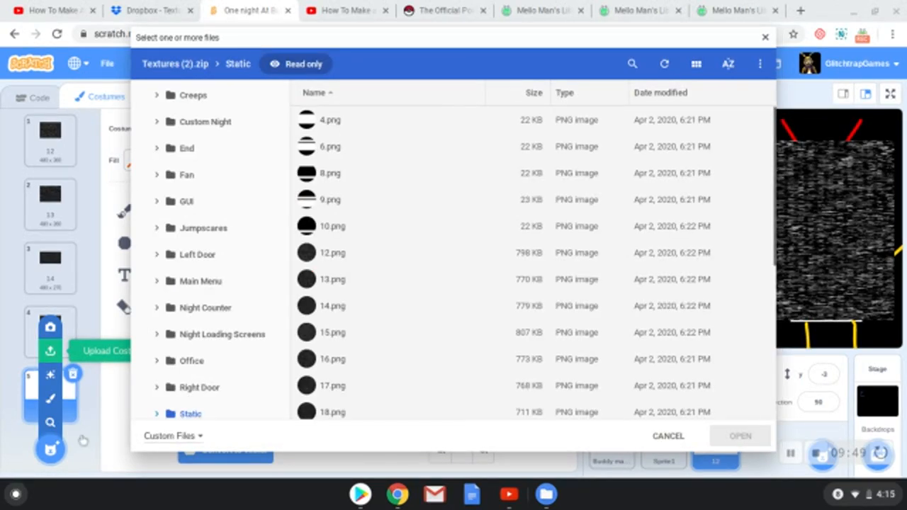
pyautogui.click(765, 37)
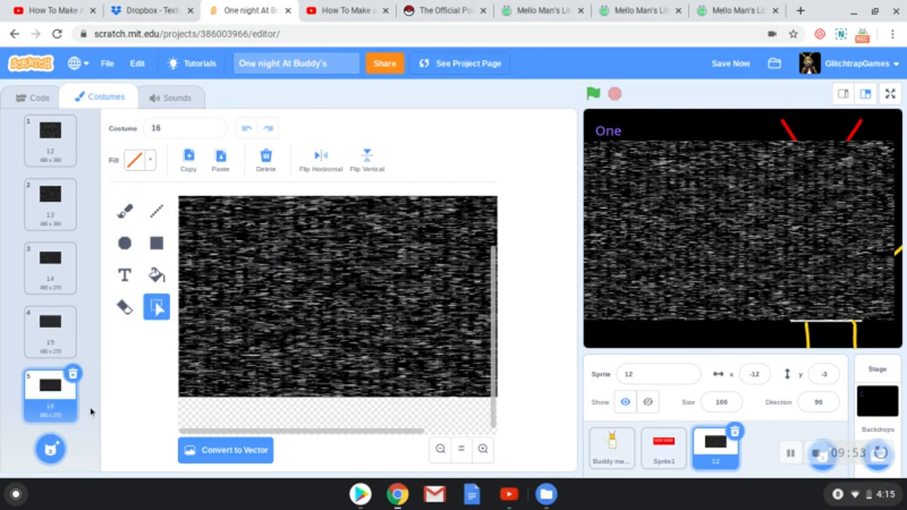
# - Import 18.png and 20.png as further costumes of the static sprite
pyautogui.click(50, 351)
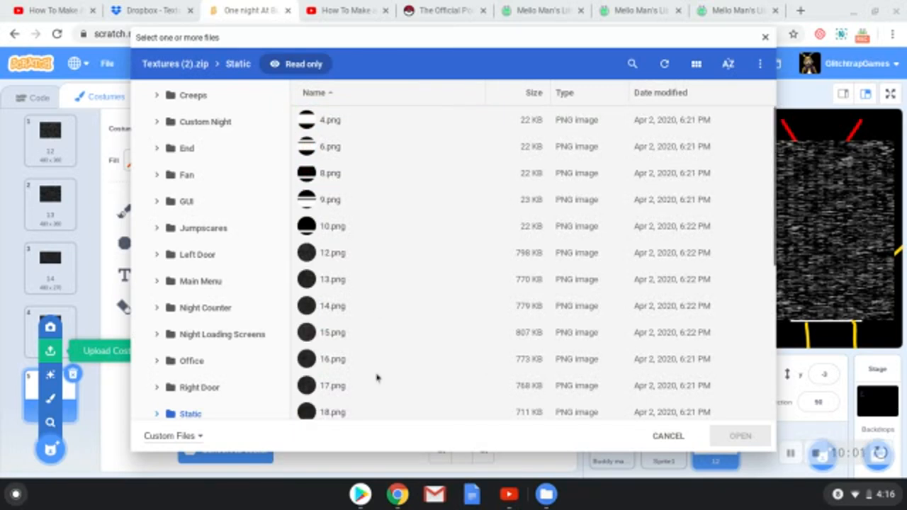
pyautogui.moveTo(775, 202); pyautogui.dragTo(768, 212)
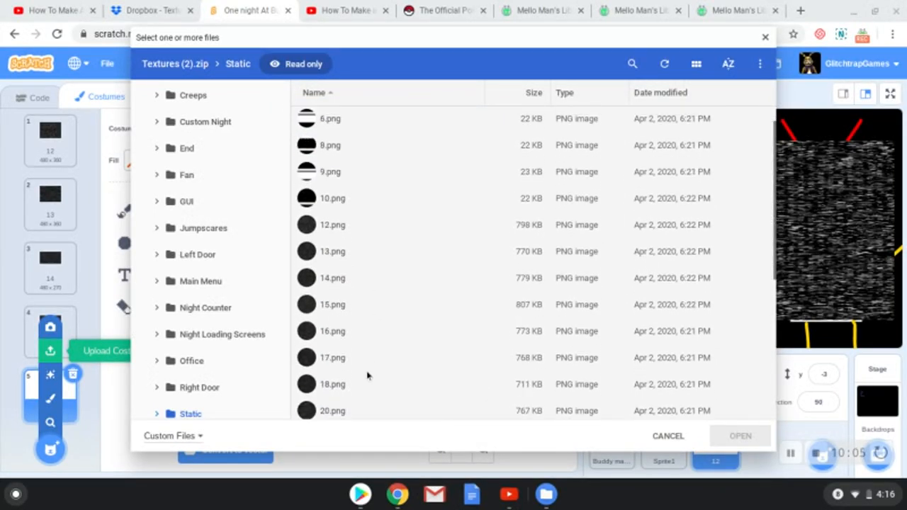
pyautogui.click(366, 385)
pyautogui.click(740, 436)
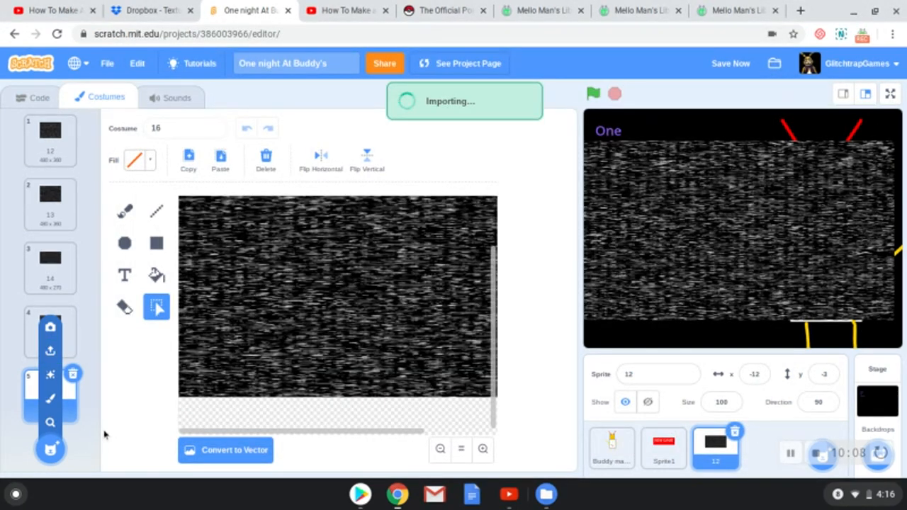
pyautogui.click(50, 353)
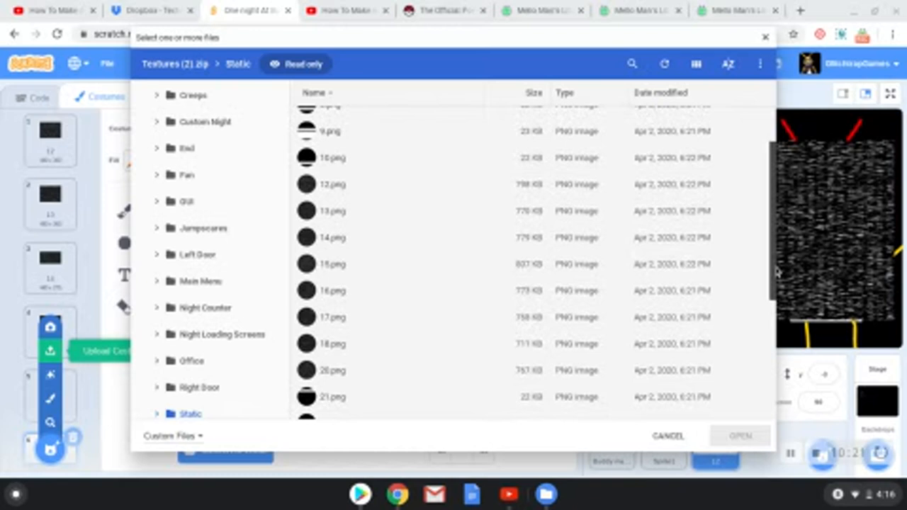
pyautogui.scroll(-2, 454, 283)
pyautogui.click(369, 383)
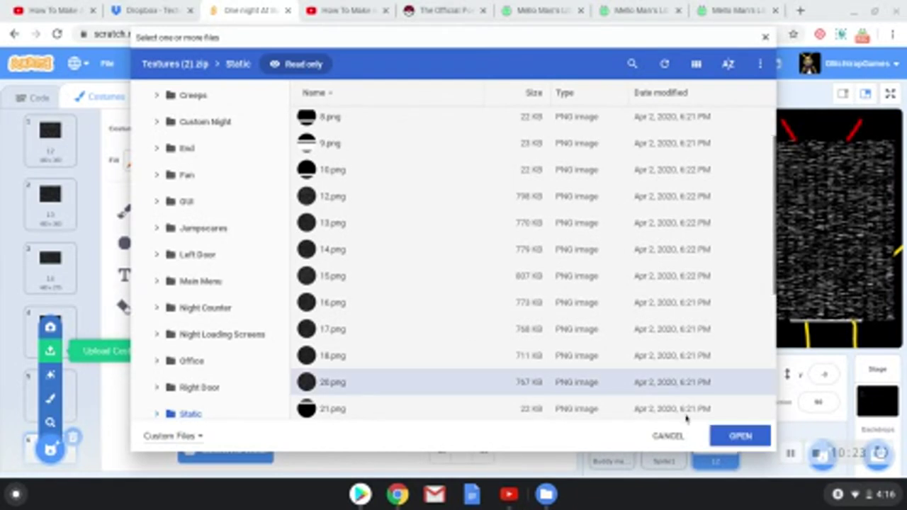
pyautogui.click(741, 436)
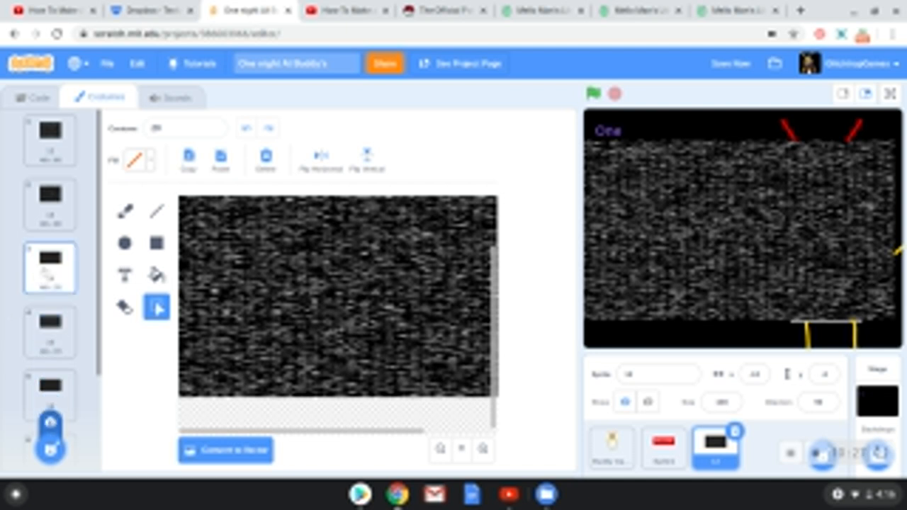
# - Compare costume 14 with 13, then select costume 14's static and stretch it down the canvas
pyautogui.click(50, 258)
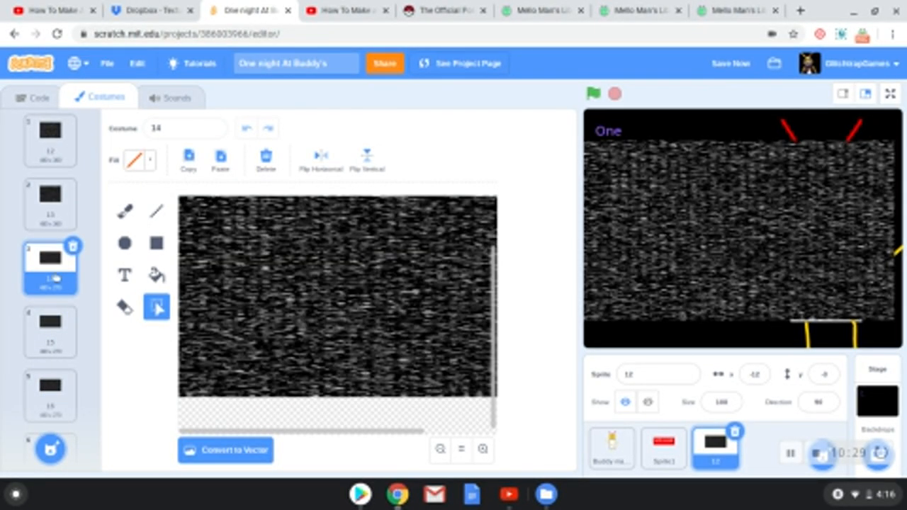
pyautogui.click(50, 206)
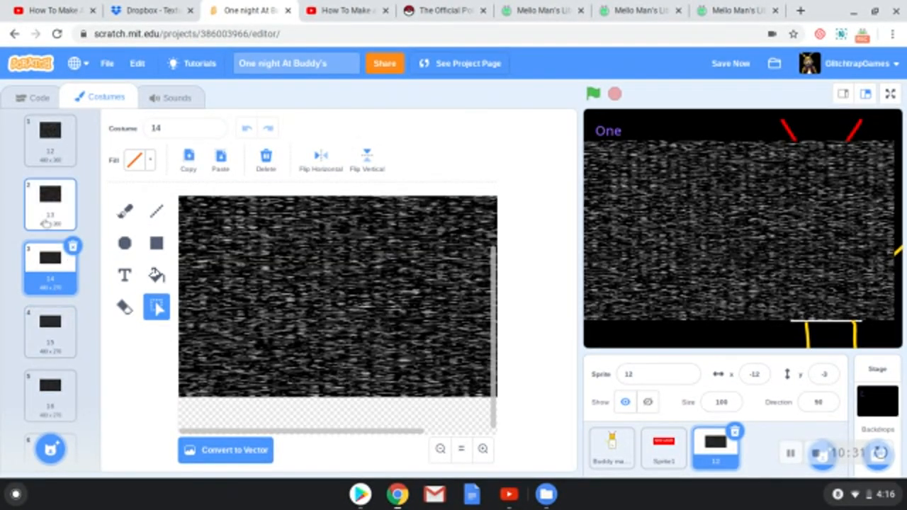
pyautogui.click(51, 269)
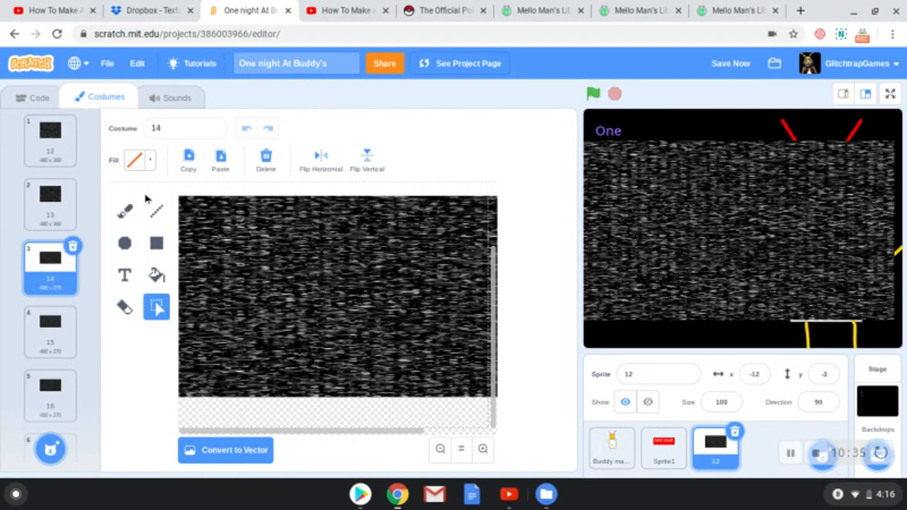
pyautogui.moveTo(492, 431); pyautogui.dragTo(181, 198)
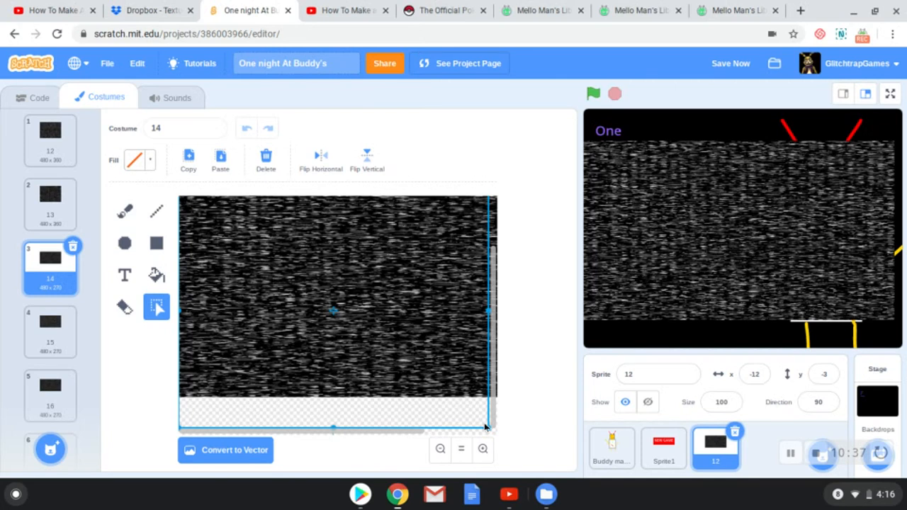
pyautogui.moveTo(488, 425); pyautogui.dragTo(495, 434)
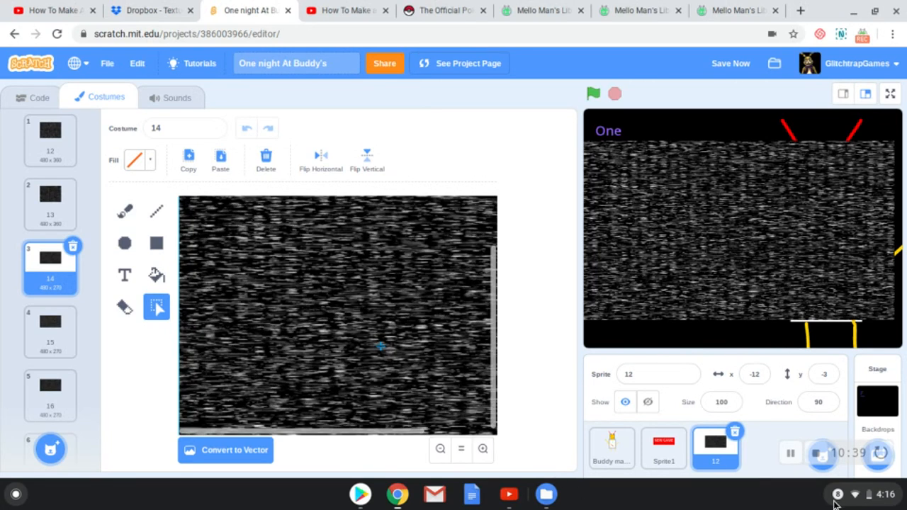
pyautogui.moveTo(445, 358)
pyautogui.mouseDown()
pyautogui.moveTo(419, 331)
pyautogui.moveTo(470, 299)
pyautogui.mouseUp()
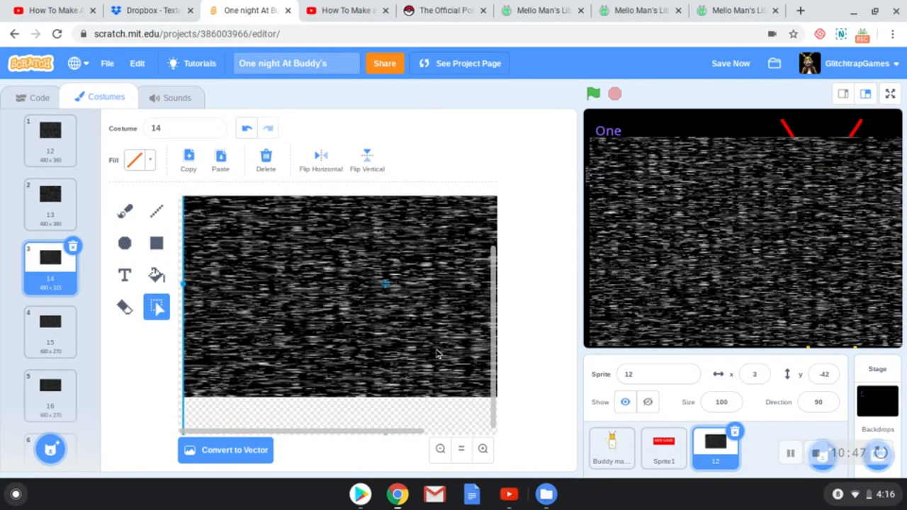
pyautogui.scroll(3, 437, 354)
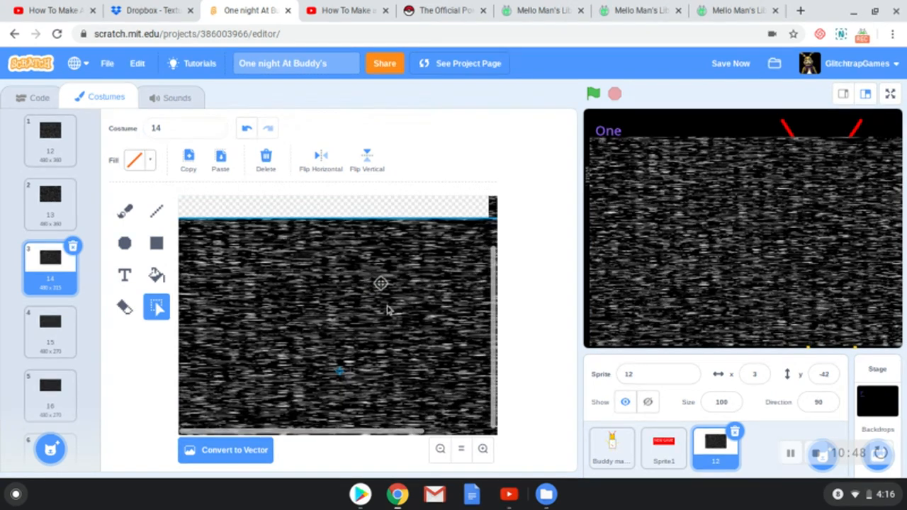
pyautogui.moveTo(387, 310); pyautogui.dragTo(466, 317)
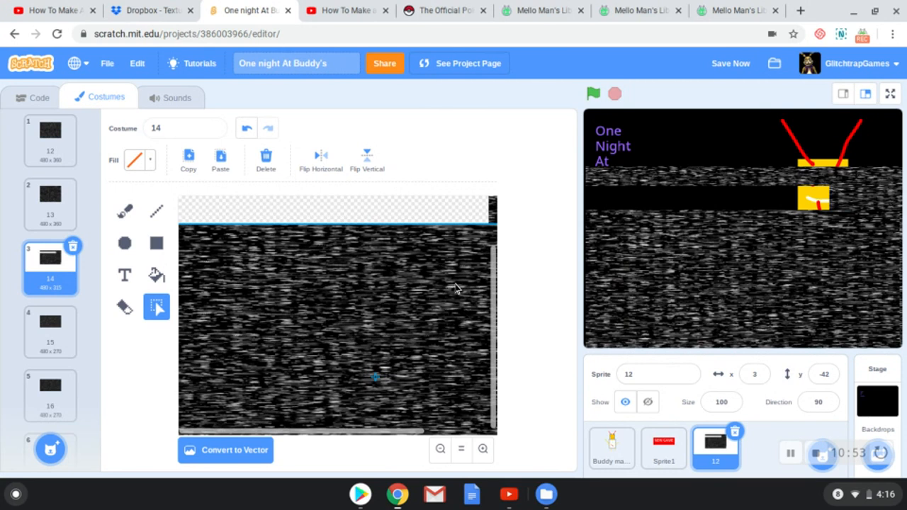
# - Move costume 14's static up to close the transparent strip so it fills the canvas
pyautogui.moveTo(457, 311); pyautogui.dragTo(458, 289)
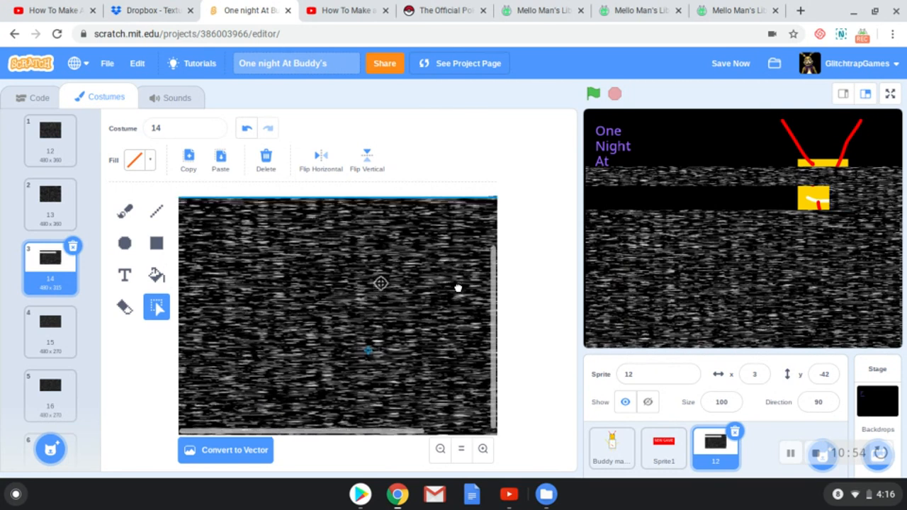
pyautogui.moveTo(888, 297); pyautogui.dragTo(896, 244)
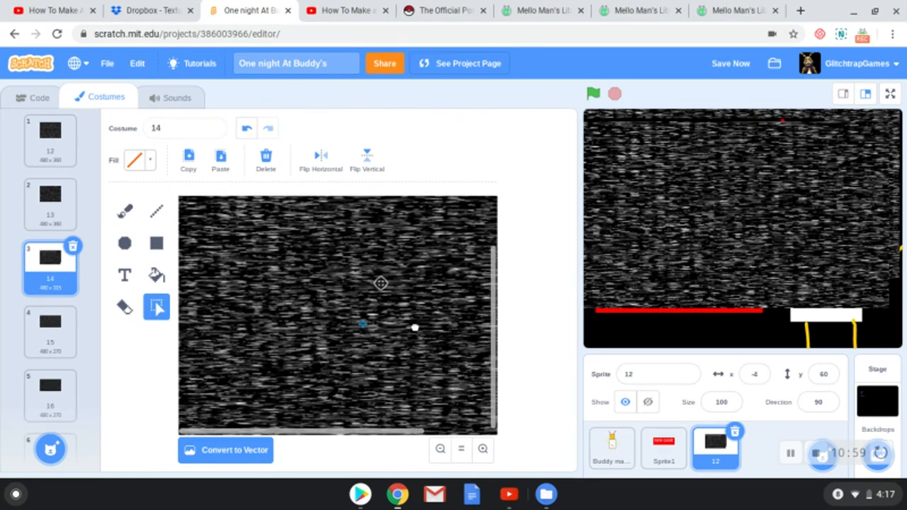
pyautogui.moveTo(422, 356); pyautogui.dragTo(413, 308)
pyautogui.click(496, 402)
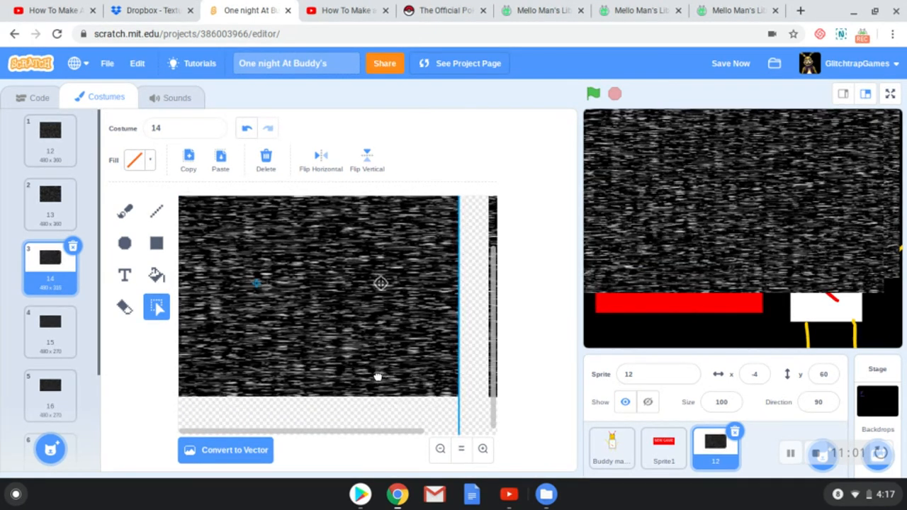
pyautogui.moveTo(379, 379)
pyautogui.mouseDown()
pyautogui.moveTo(394, 354)
pyautogui.moveTo(390, 381)
pyautogui.mouseUp()
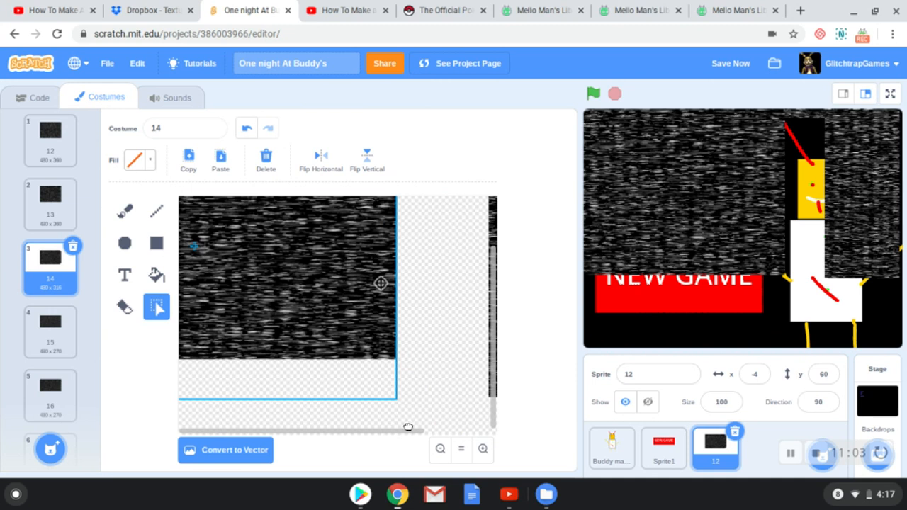
pyautogui.click(440, 319)
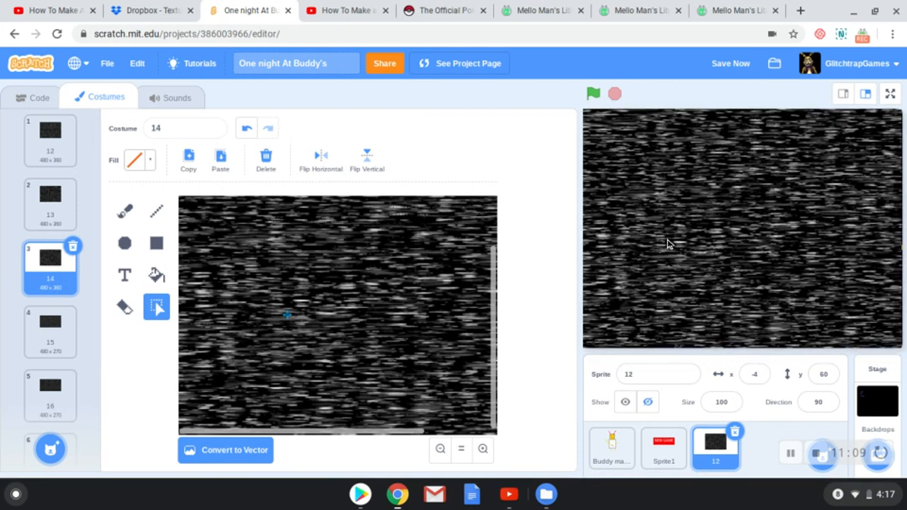
# - Stretch costume 15's static over the whole canvas and nudge the sprite on the stage
pyautogui.click(64, 336)
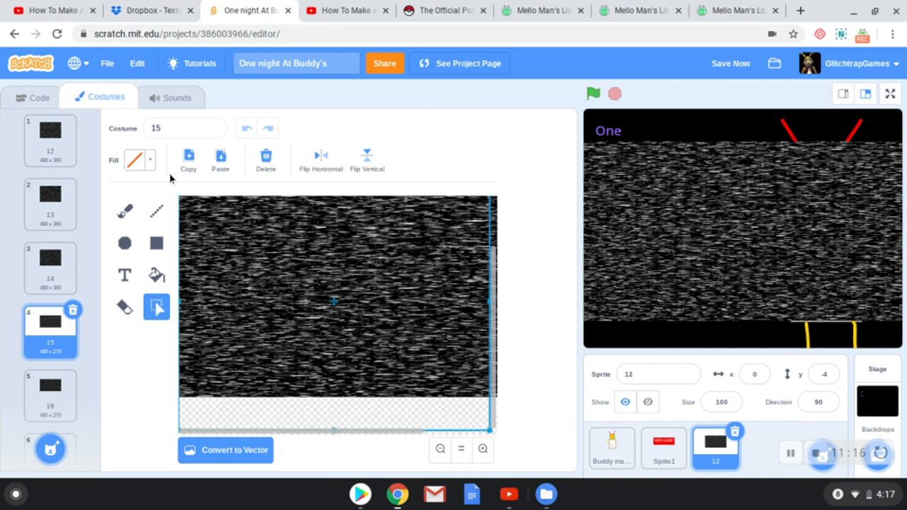
pyautogui.click(314, 323)
pyautogui.moveTo(388, 360); pyautogui.dragTo(299, 324)
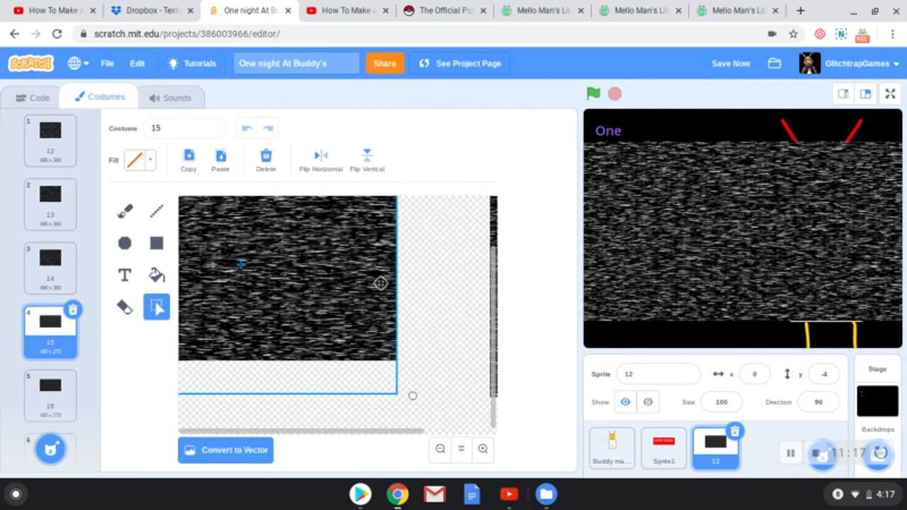
pyautogui.moveTo(380, 284); pyautogui.dragTo(380, 283)
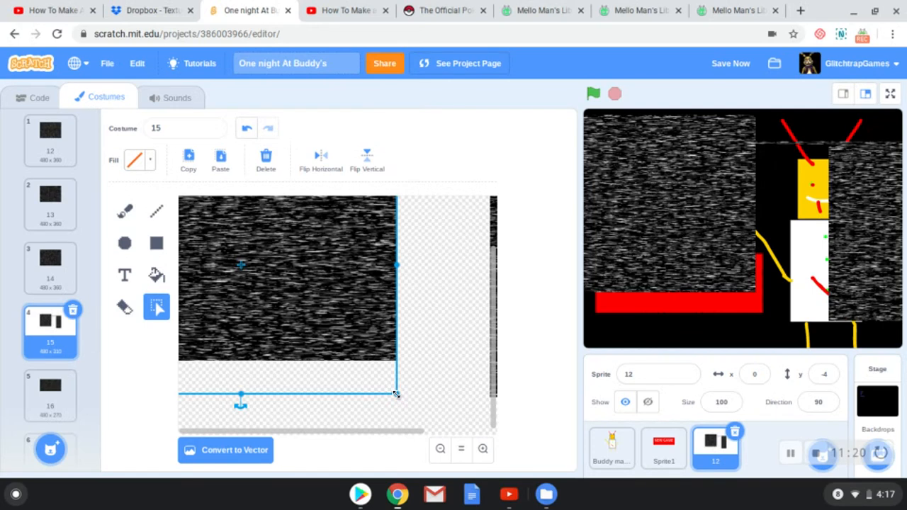
pyautogui.moveTo(397, 391); pyautogui.dragTo(497, 432)
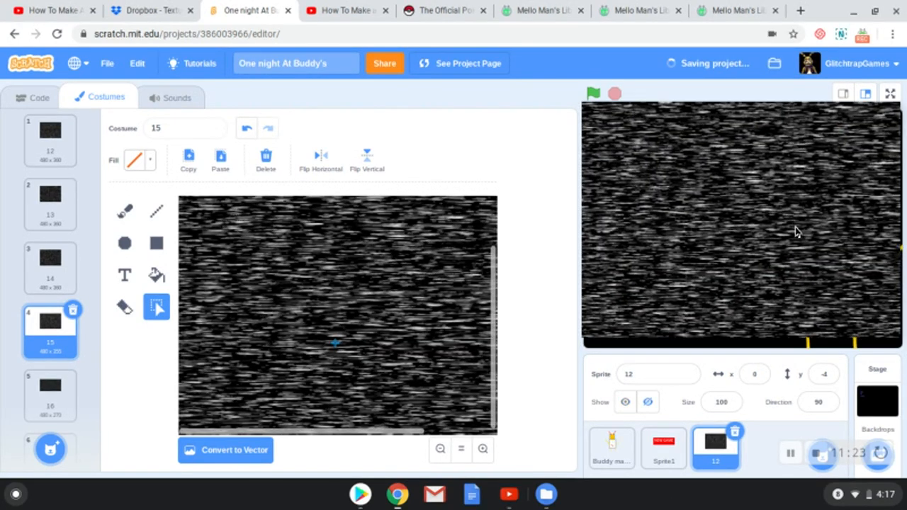
pyautogui.moveTo(796, 232); pyautogui.dragTo(796, 241)
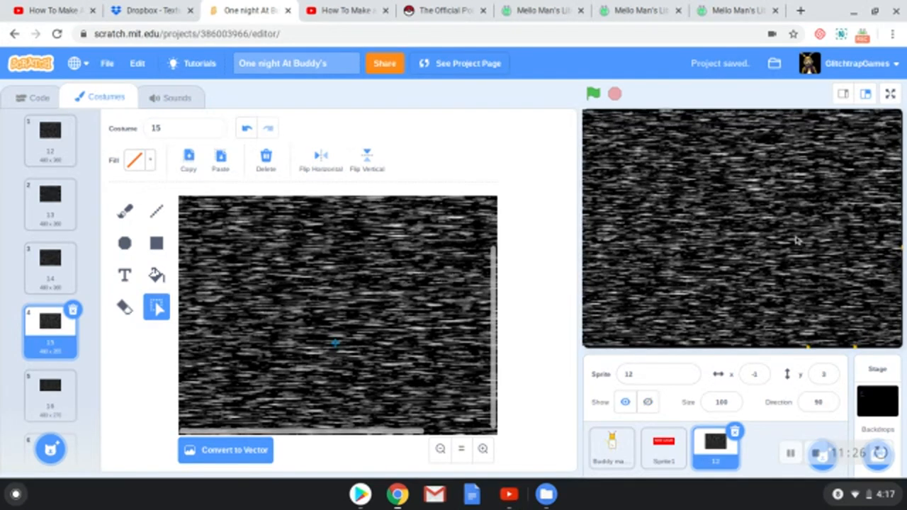
# - Select costume 16's whole static and scale it up to fill the canvas edges
pyautogui.click(65, 398)
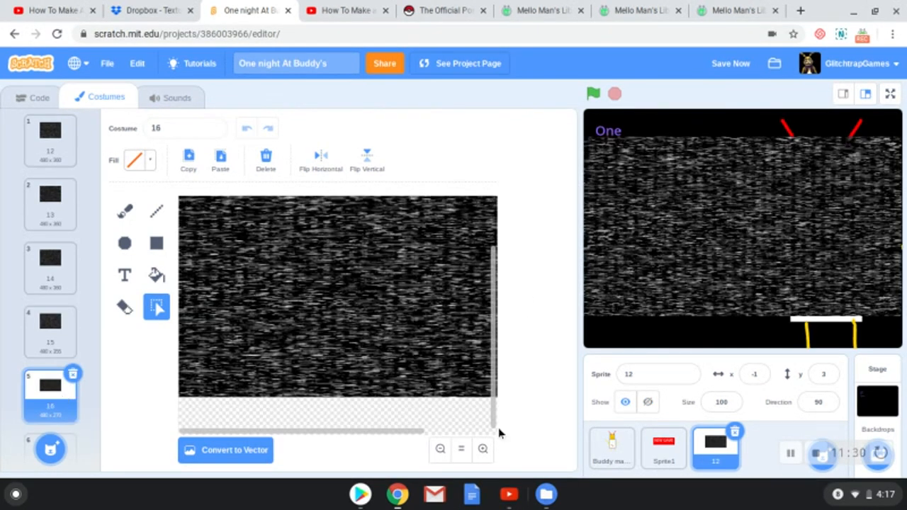
pyautogui.moveTo(491, 429); pyautogui.dragTo(181, 195)
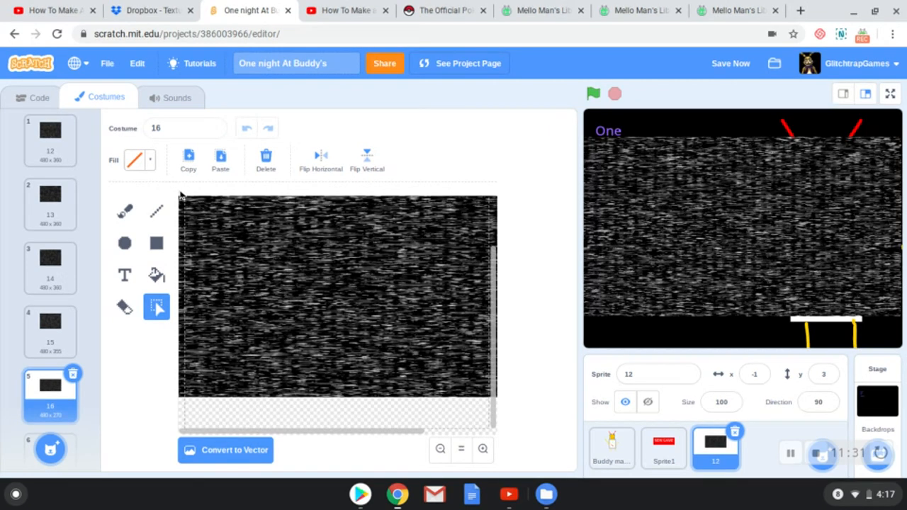
pyautogui.moveTo(401, 351); pyautogui.dragTo(301, 310)
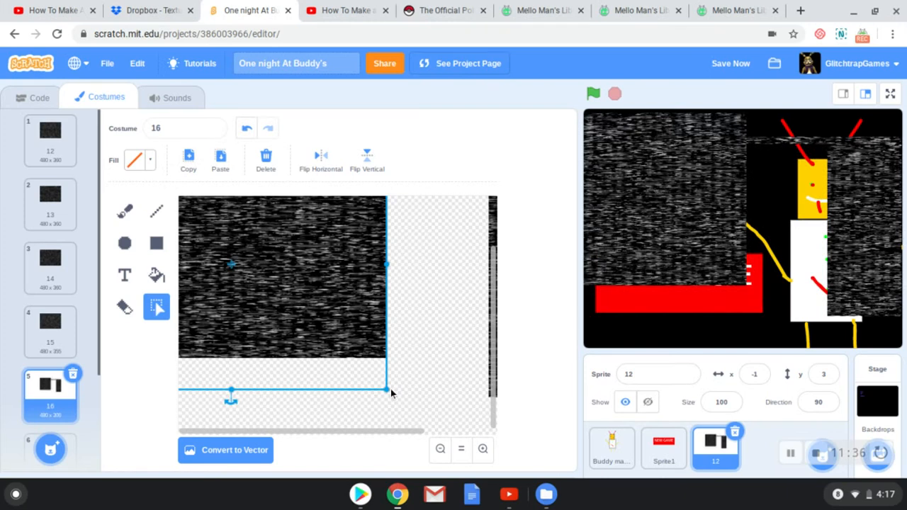
pyautogui.moveTo(388, 391); pyautogui.dragTo(496, 432)
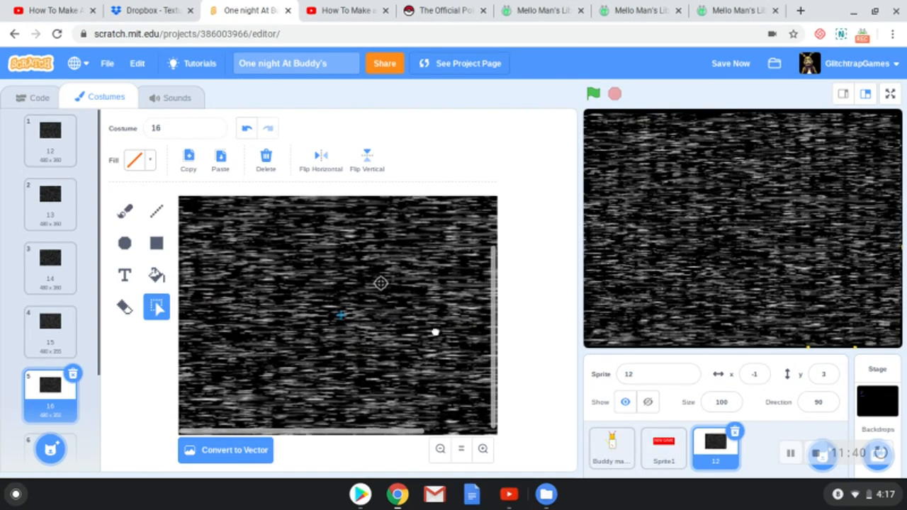
pyautogui.moveTo(424, 334); pyautogui.dragTo(474, 313)
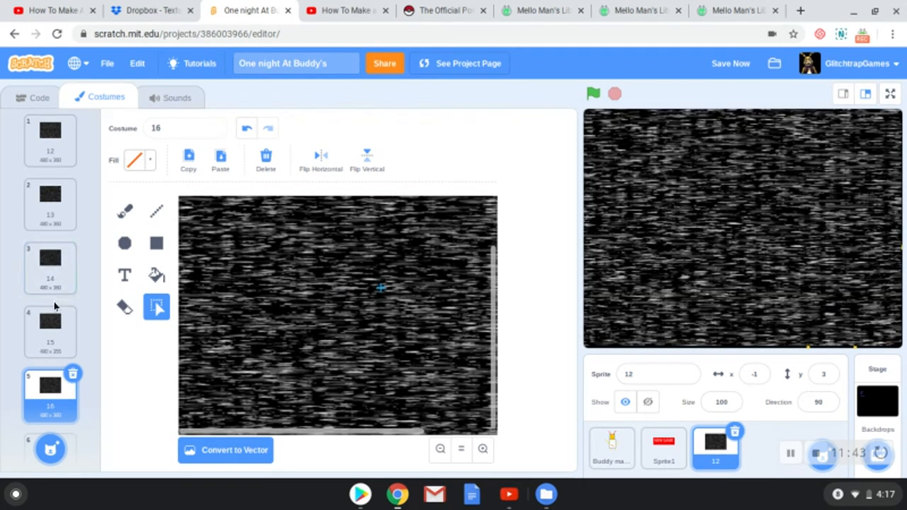
# - Review costumes 15 and 14, toggling between the scripts and costume editor
pyautogui.click(50, 330)
pyautogui.click(49, 266)
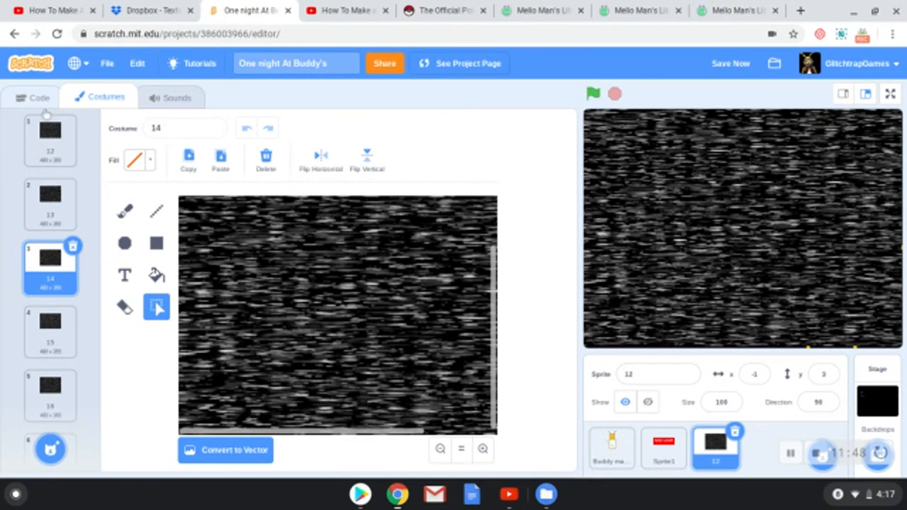
pyautogui.click(35, 98)
pyautogui.click(100, 98)
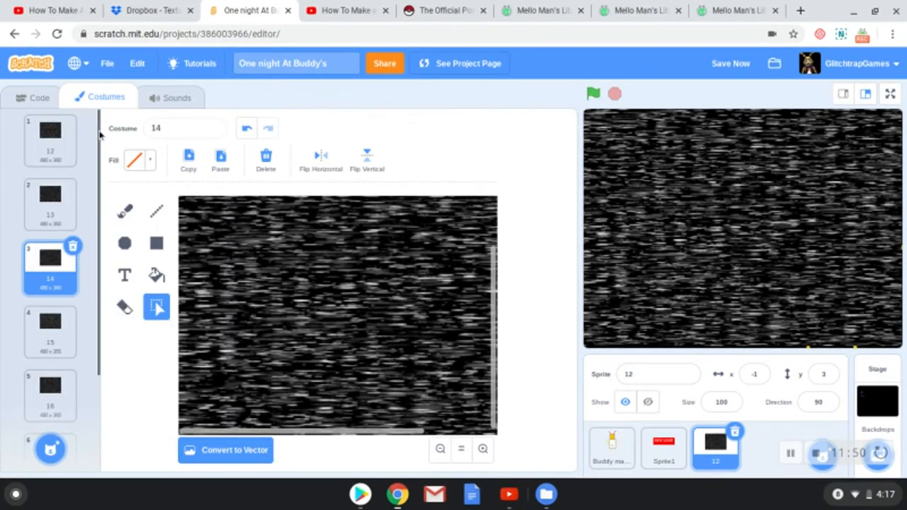
pyautogui.click(35, 98)
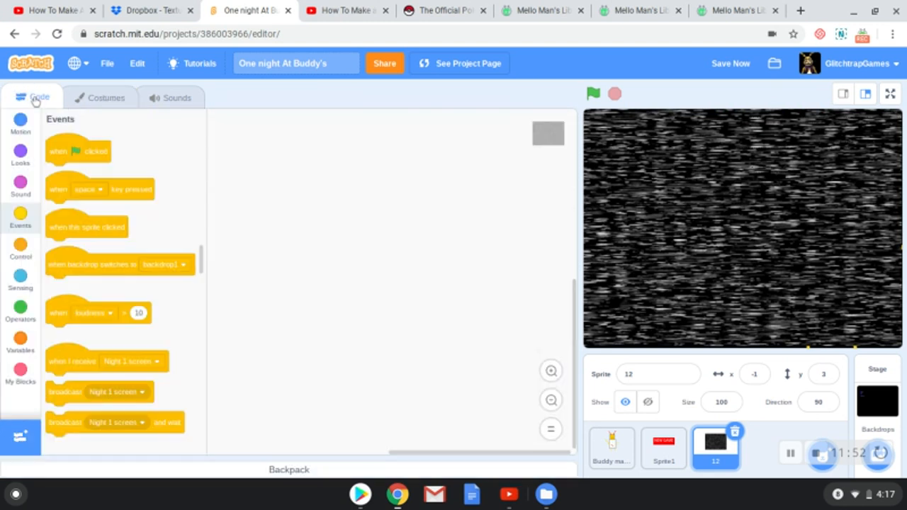
pyautogui.click(75, 104)
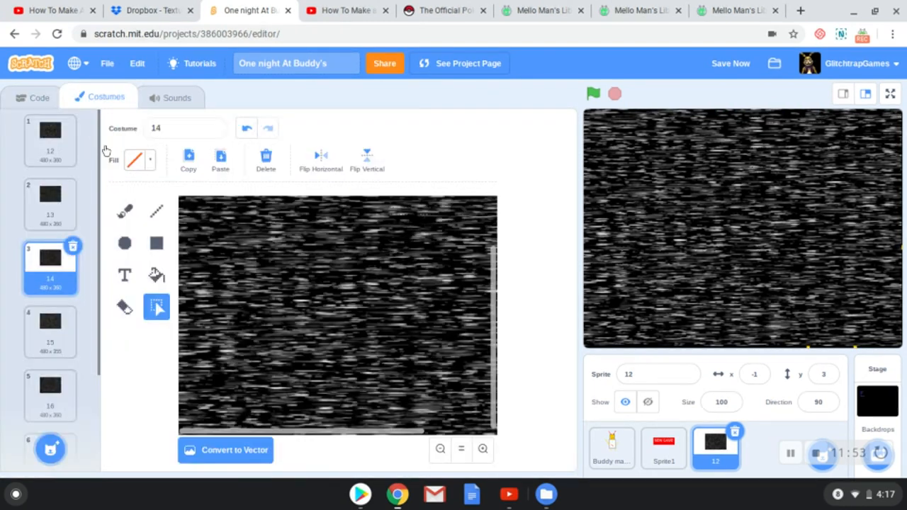
pyautogui.click(35, 97)
pyautogui.click(107, 97)
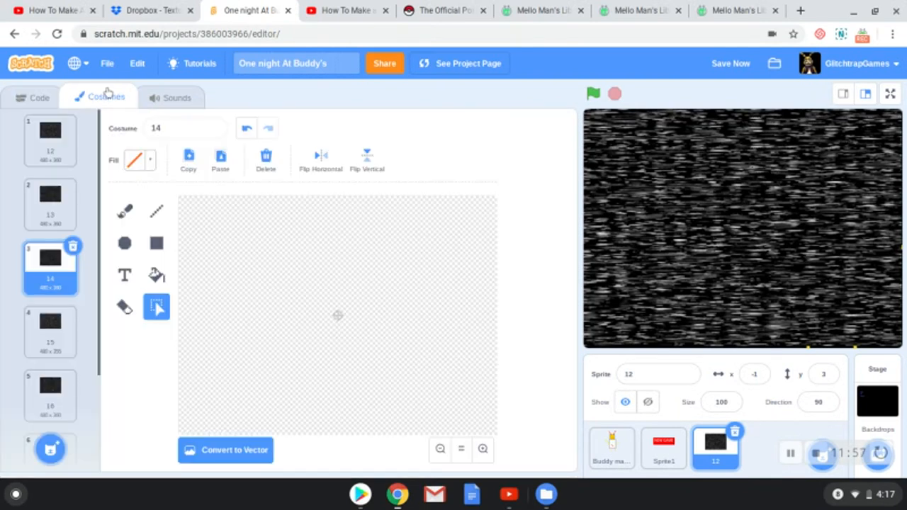
pyautogui.scroll(-2, 49, 283)
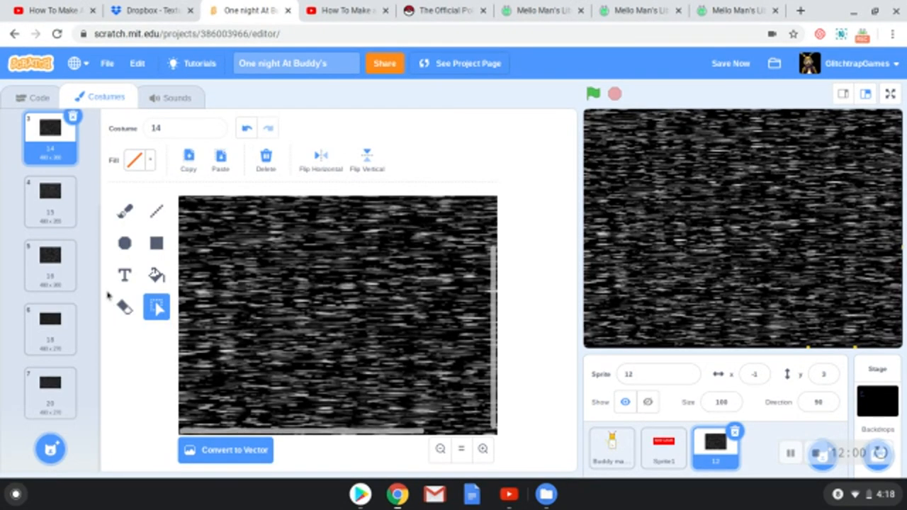
# - Select costume 18's whole static and rescale it to fill the canvas, then move to costume 20
pyautogui.click(49, 202)
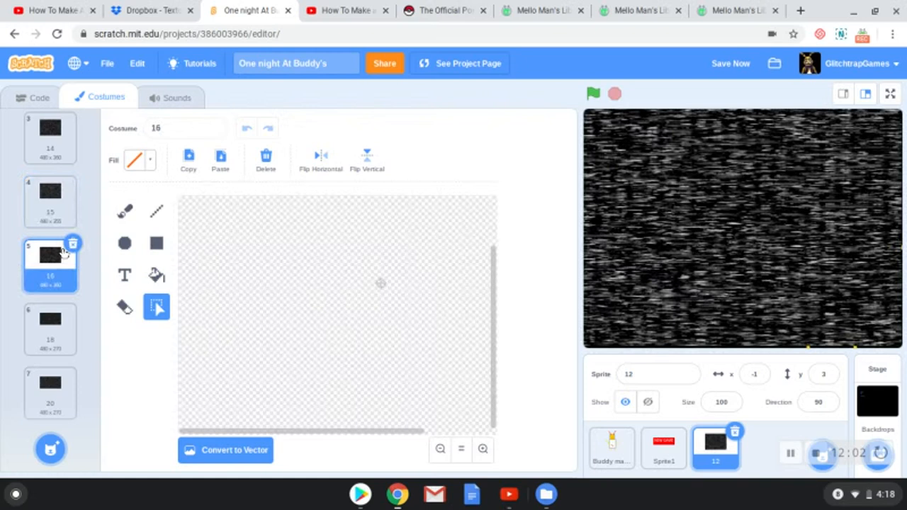
pyautogui.click(53, 317)
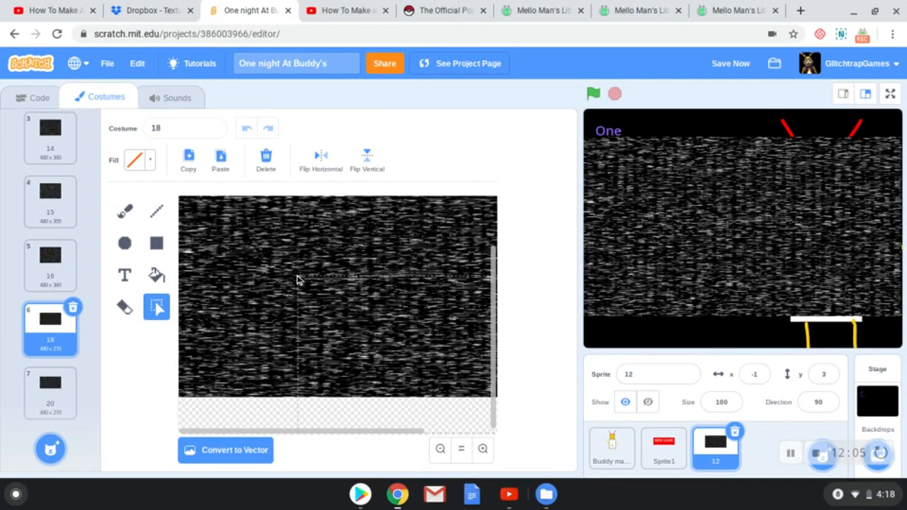
pyautogui.hotkey('ctrl', 'a')
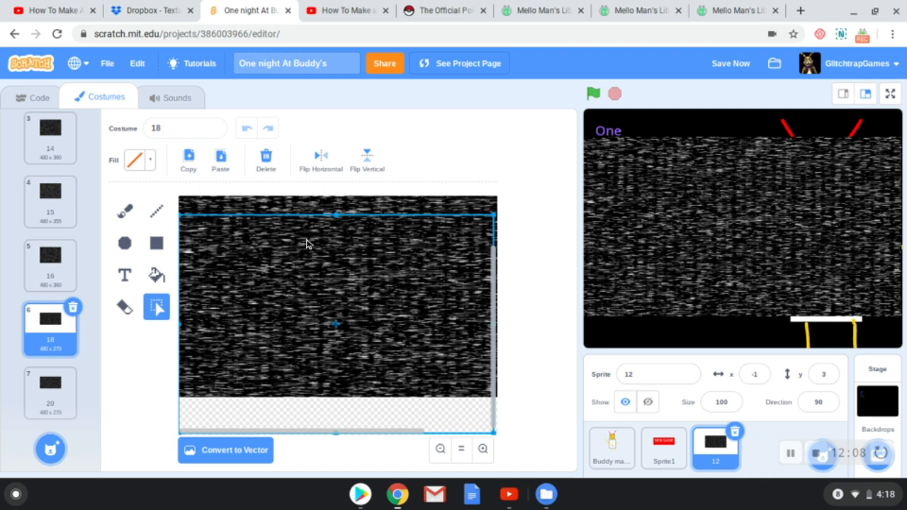
pyautogui.moveTo(494, 432); pyautogui.dragTo(381, 358)
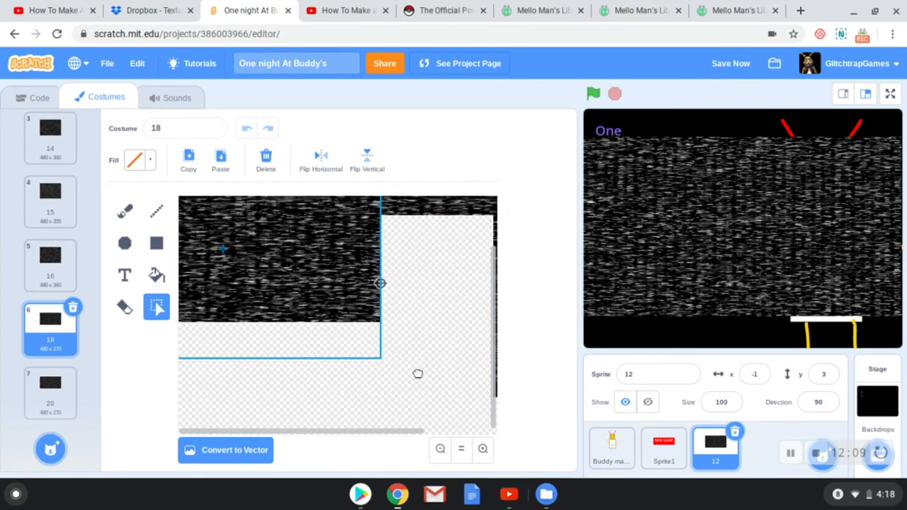
pyautogui.moveTo(385, 357)
pyautogui.mouseDown()
pyautogui.moveTo(366, 346)
pyautogui.moveTo(373, 357)
pyautogui.mouseUp()
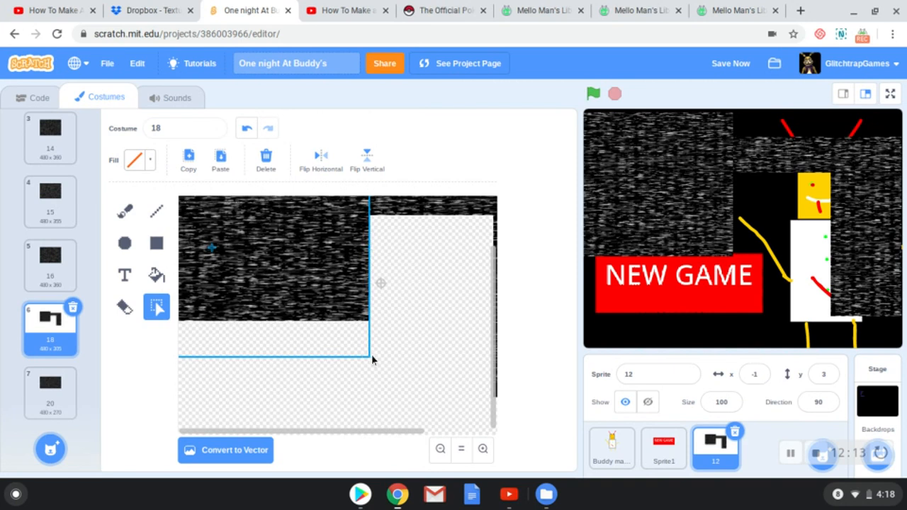
pyautogui.moveTo(370, 356); pyautogui.dragTo(496, 433)
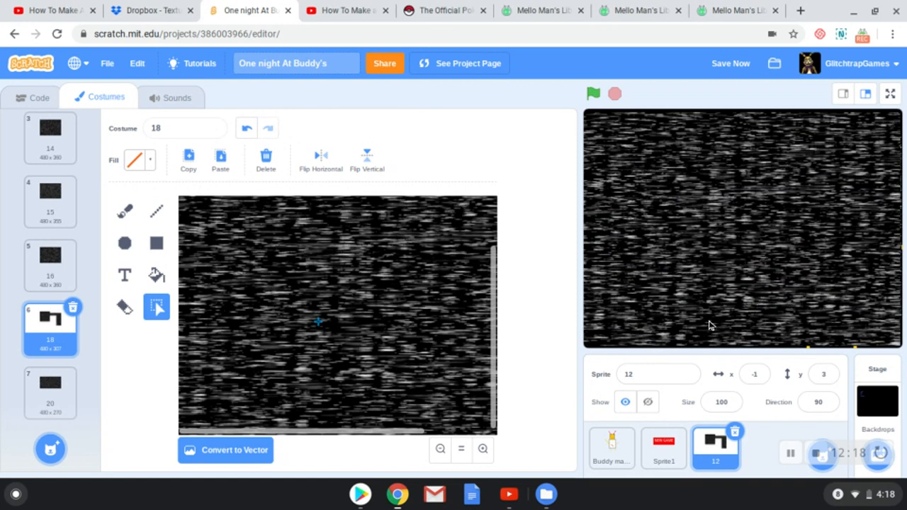
pyautogui.click(48, 393)
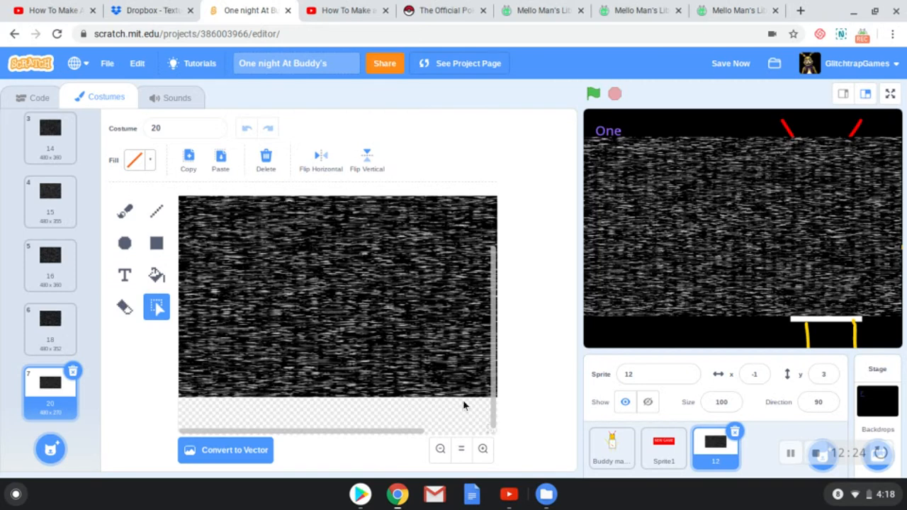
# - Rescale costume 20's static to fill the canvas and switch to the sprite's scripts
pyautogui.moveTo(418, 339); pyautogui.dragTo(282, 296)
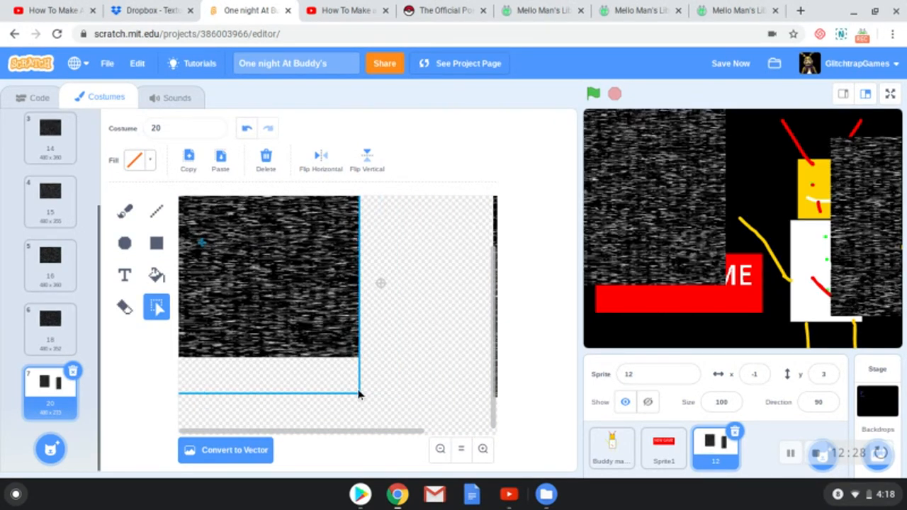
pyautogui.moveTo(360, 395); pyautogui.dragTo(496, 434)
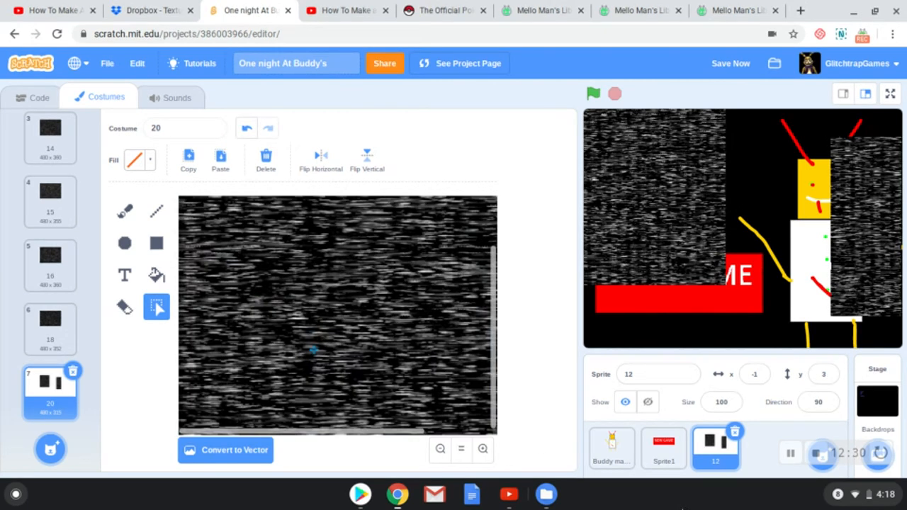
pyautogui.moveTo(411, 289); pyautogui.dragTo(469, 273)
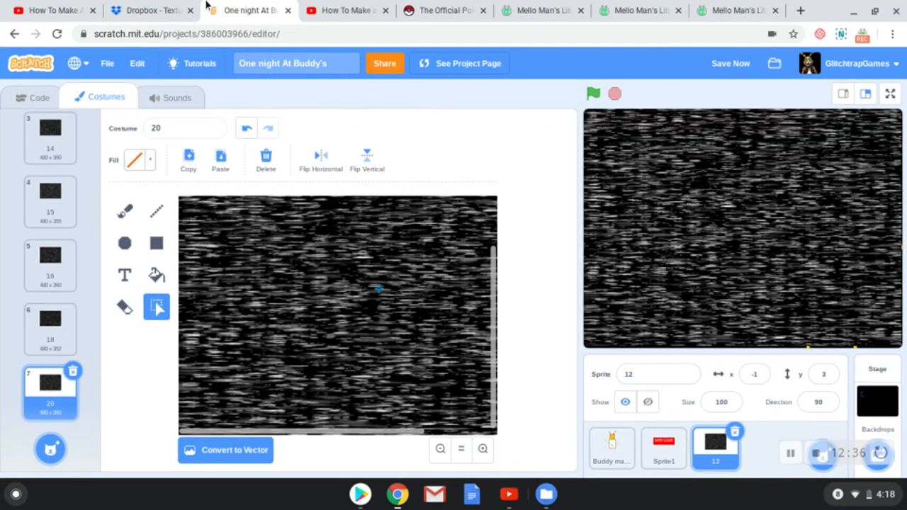
pyautogui.click(32, 98)
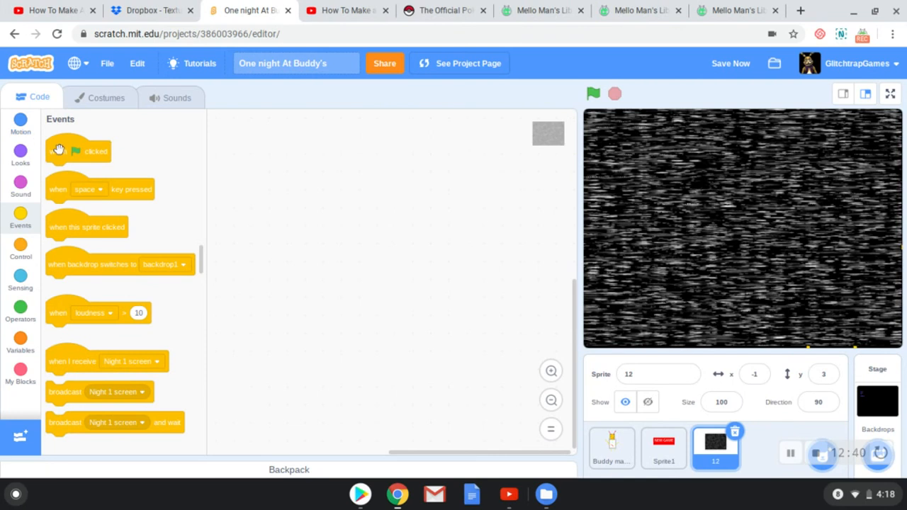
# - Show the static sprite on green flag and hide it on receiving Night 1 screen
pyautogui.moveTo(59, 150); pyautogui.dragTo(312, 209)
pyautogui.moveTo(55, 361); pyautogui.dragTo(375, 327)
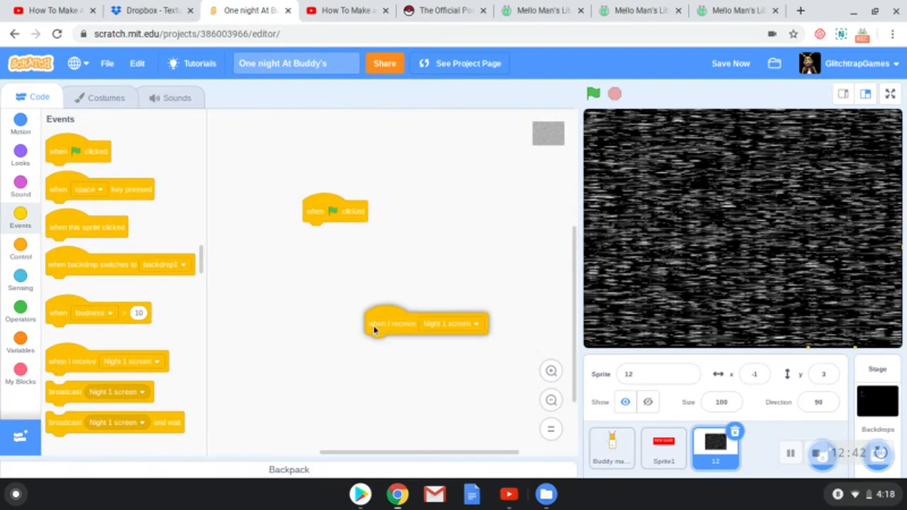
pyautogui.click(19, 156)
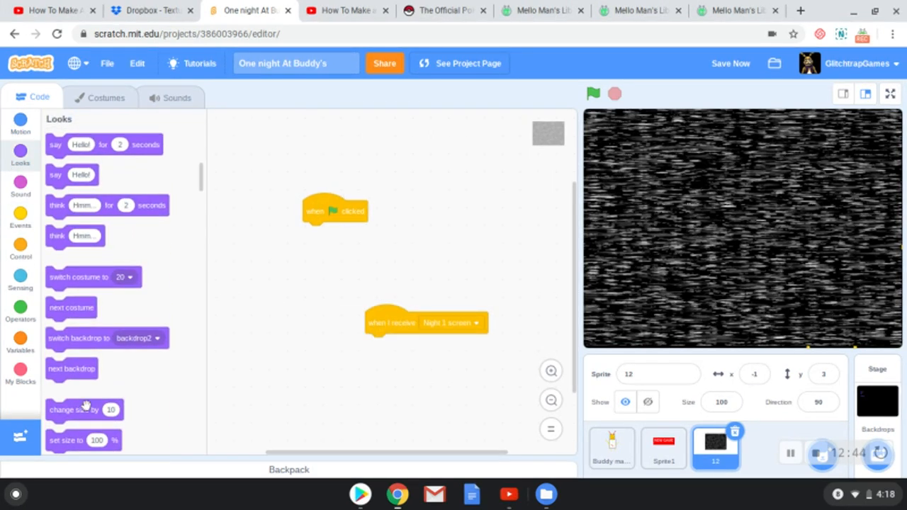
pyautogui.moveTo(200, 177); pyautogui.dragTo(199, 209)
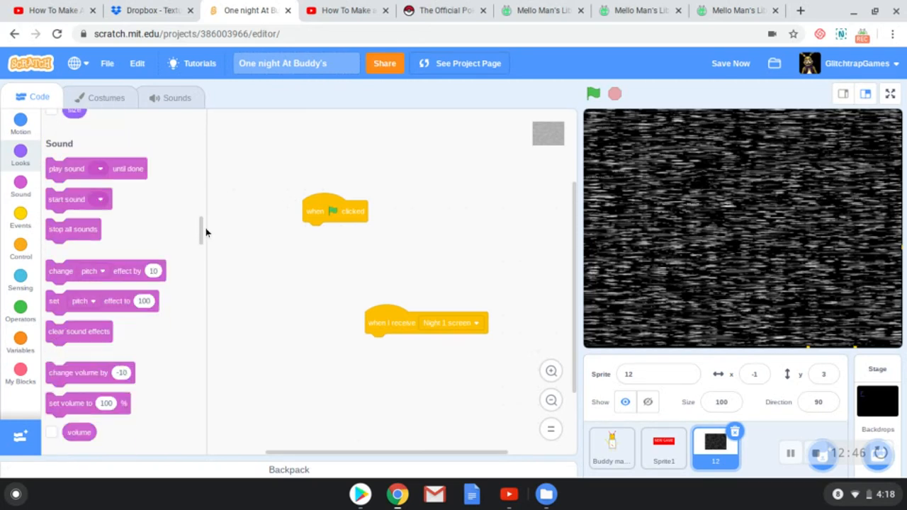
pyautogui.scroll(1, 79, 275)
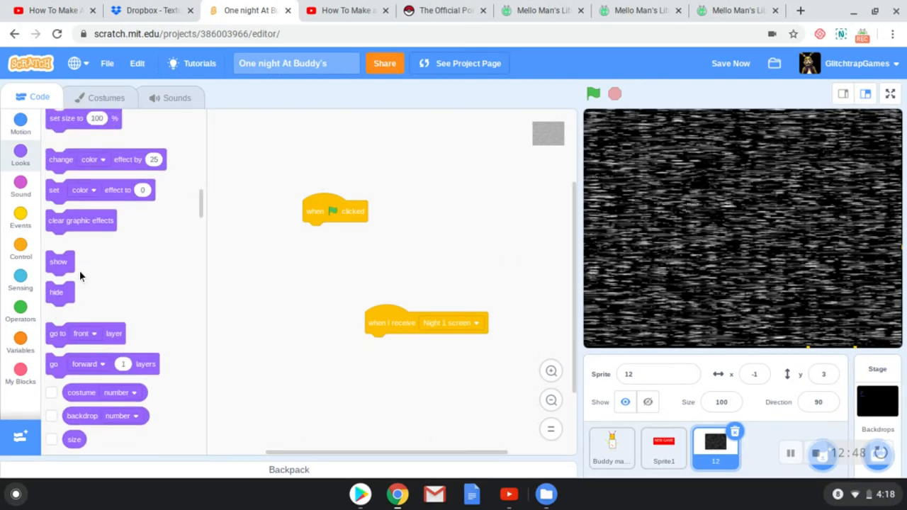
pyautogui.moveTo(59, 263); pyautogui.dragTo(315, 230)
pyautogui.moveTo(56, 292); pyautogui.dragTo(380, 345)
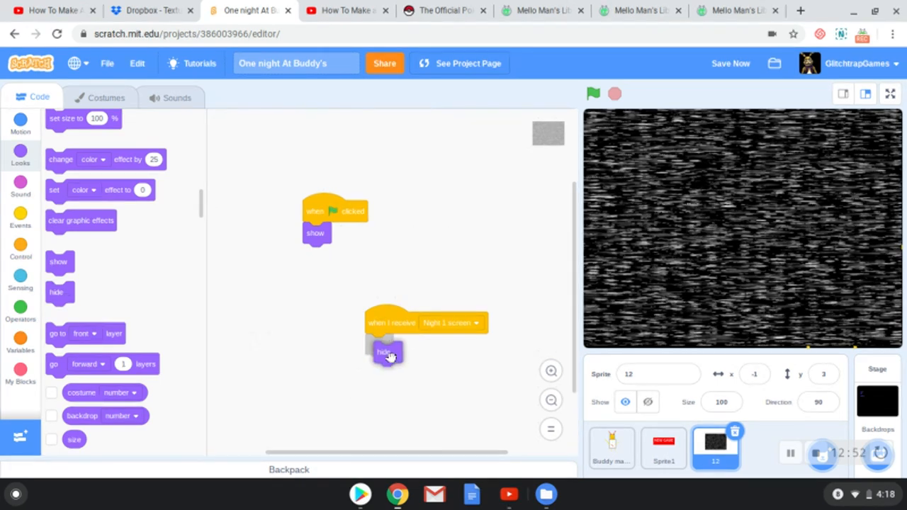
# - Add a forever loop under show that switches to the next costume
pyautogui.click(21, 248)
pyautogui.moveTo(60, 245)
pyautogui.mouseDown()
pyautogui.moveTo(291, 286)
pyautogui.moveTo(328, 278)
pyautogui.mouseUp()
pyautogui.click(19, 151)
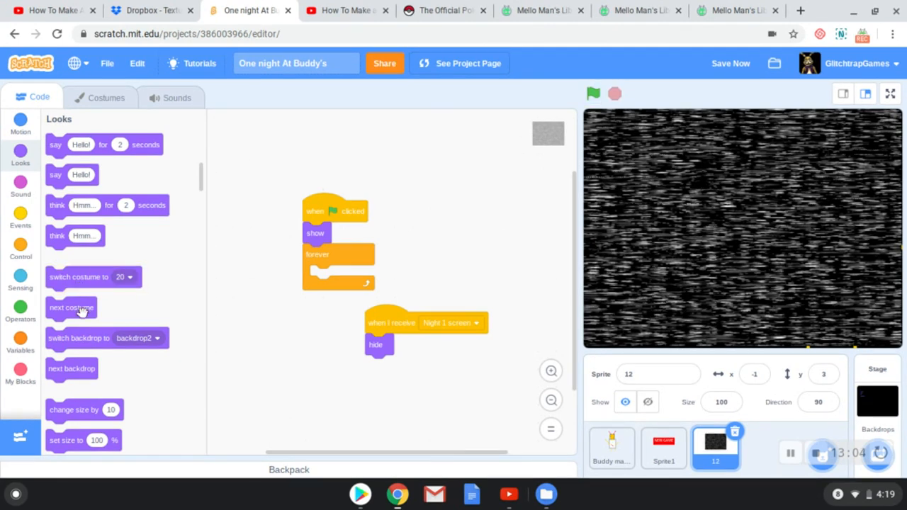
pyautogui.moveTo(71, 307)
pyautogui.mouseDown()
pyautogui.moveTo(356, 263)
pyautogui.moveTo(355, 287)
pyautogui.mouseUp()
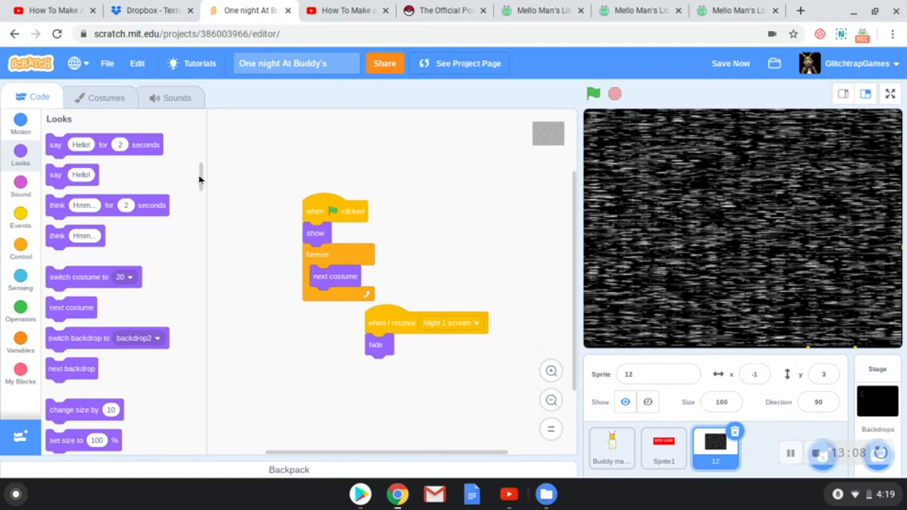
pyautogui.scroll(-5, 203, 181)
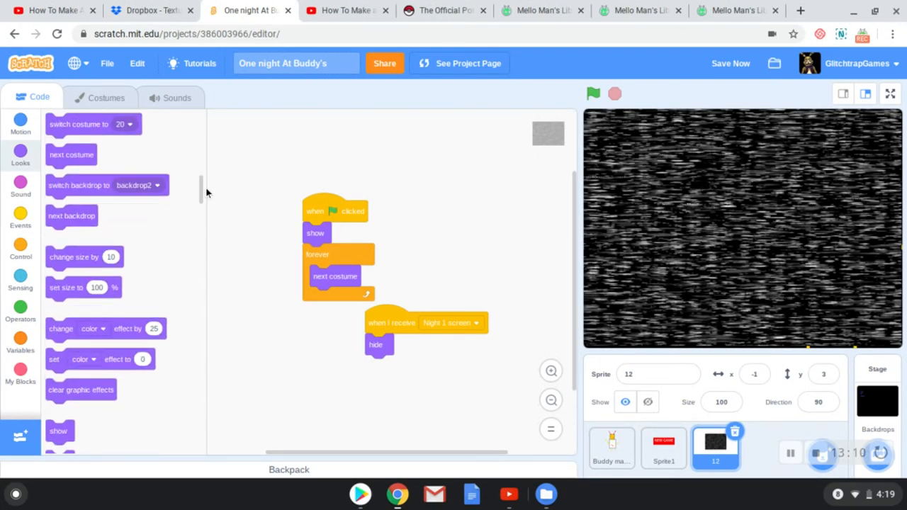
# - Swap a change-effect block for 'set ghost effect to 40' placed right after 'show' in the static sprite
pyautogui.moveTo(62, 329); pyautogui.dragTo(346, 299)
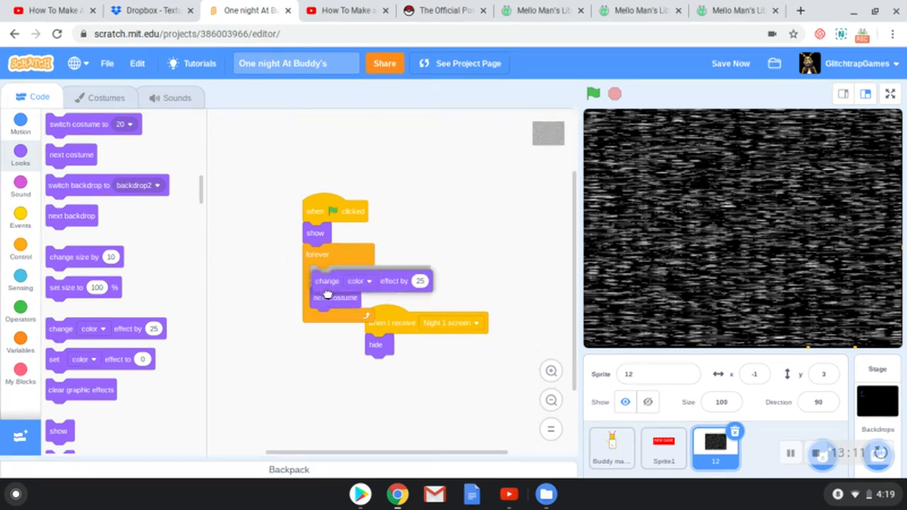
pyautogui.click(354, 298)
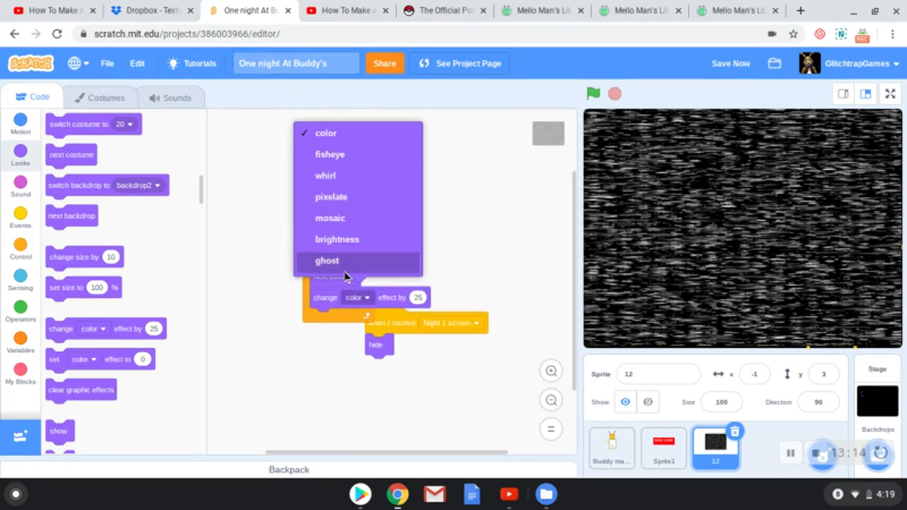
pyautogui.click(328, 261)
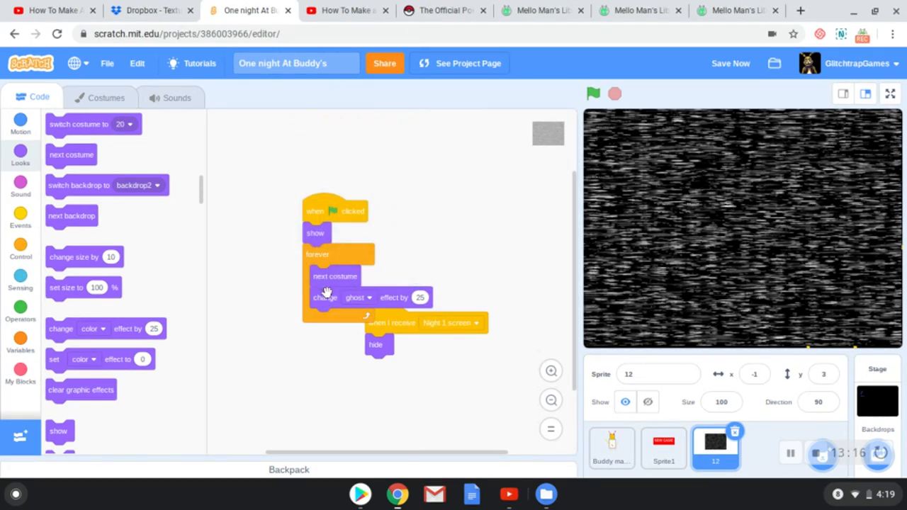
pyautogui.moveTo(326, 301); pyautogui.dragTo(178, 318)
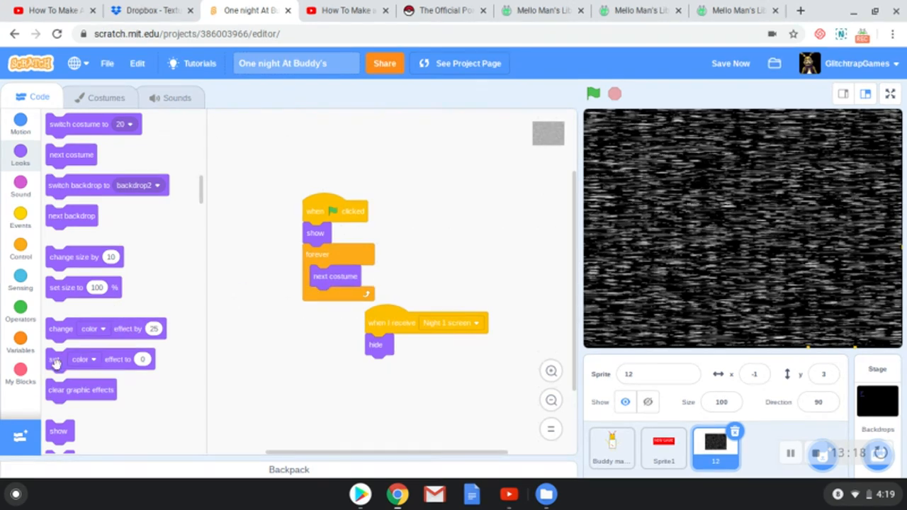
pyautogui.moveTo(79, 358); pyautogui.dragTo(326, 286)
pyautogui.moveTo(328, 244); pyautogui.dragTo(312, 256)
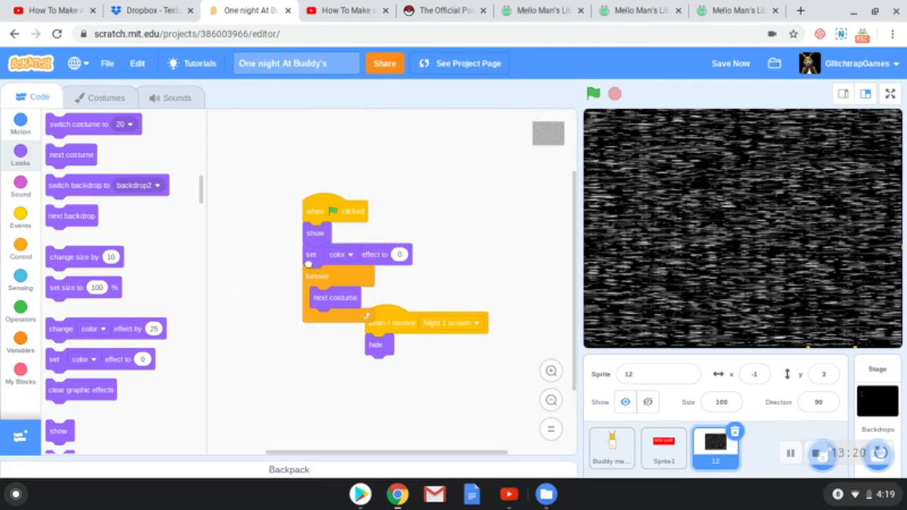
pyautogui.click(340, 254)
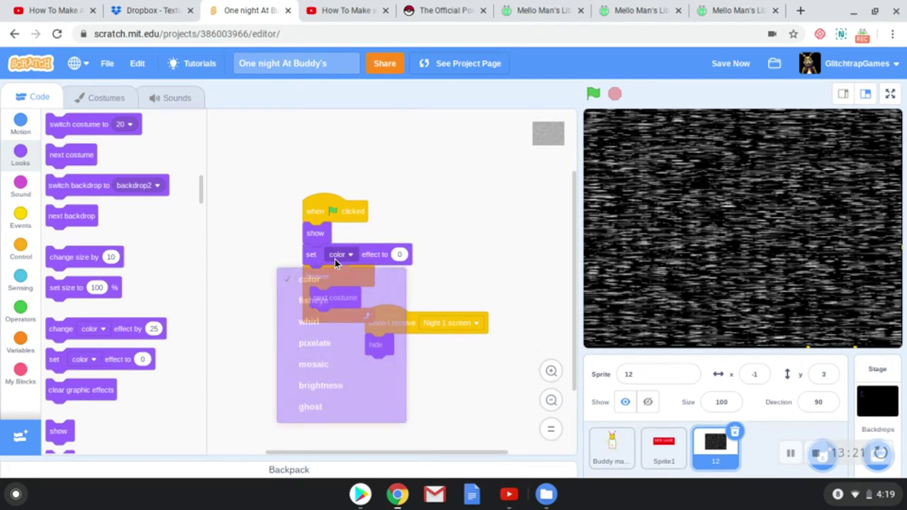
pyautogui.click(337, 410)
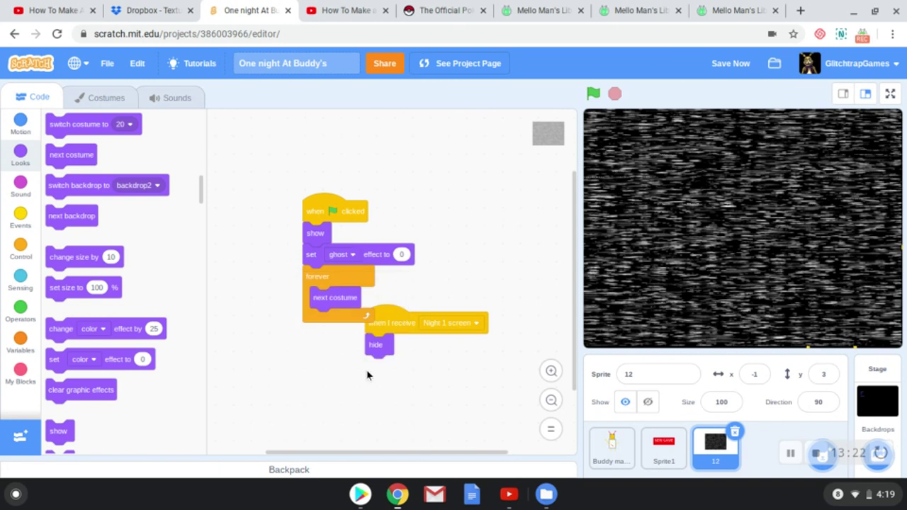
pyautogui.click(402, 255)
pyautogui.write('25')
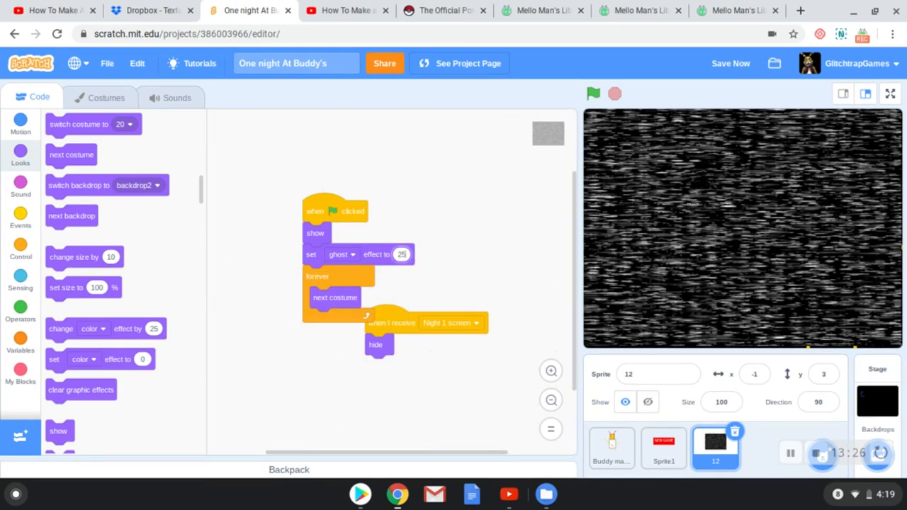
pyautogui.hotkey('ctrl', 's')
# - Run the project twice to preview the translucent static over the title screen
pyautogui.click(593, 94)
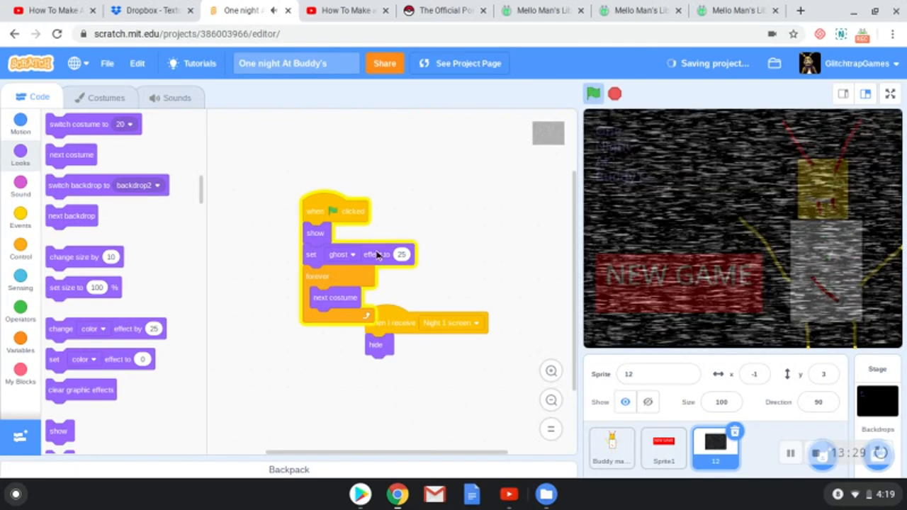
pyautogui.write('40')
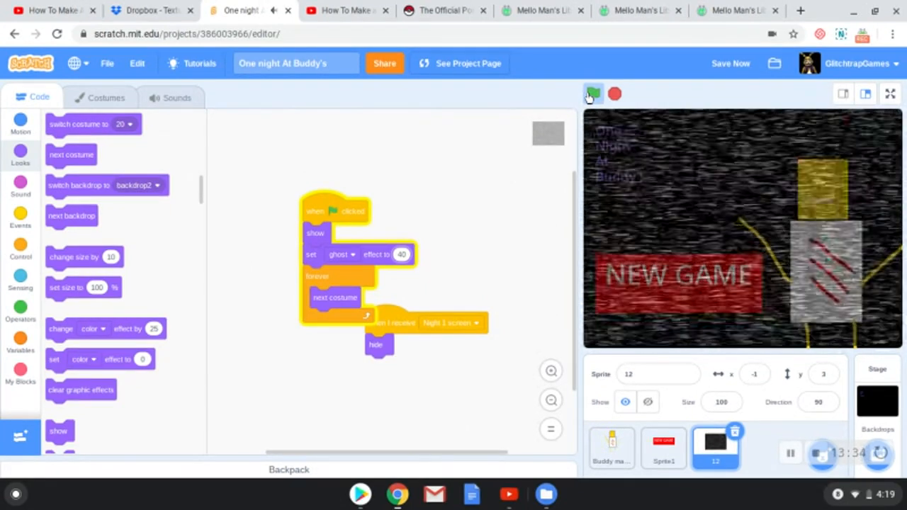
pyautogui.click(593, 94)
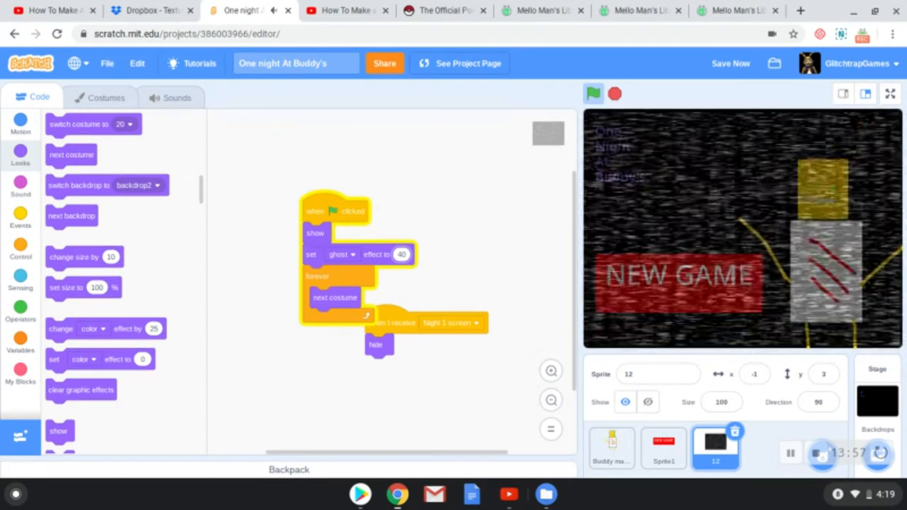
# - Create a new blank painted sprite, Sprite2, from the Choose a Sprite menu
pyautogui.click(818, 456)
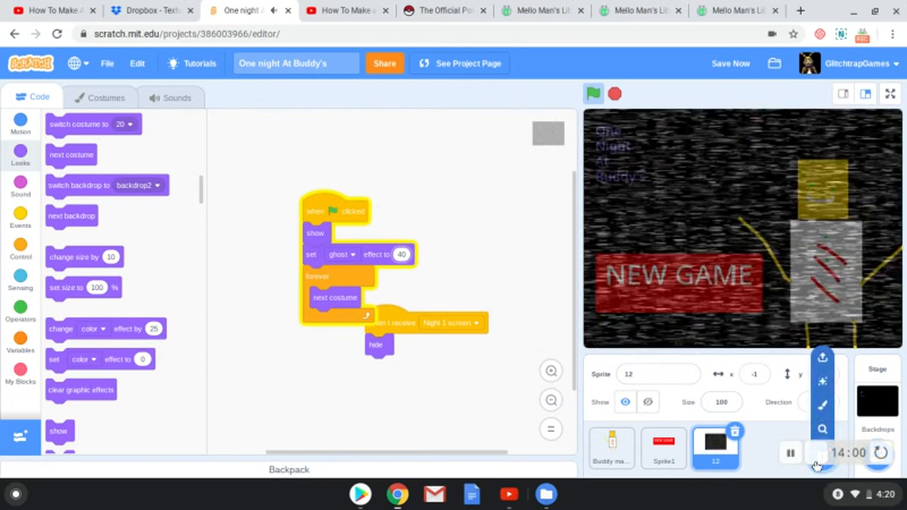
pyautogui.click(822, 405)
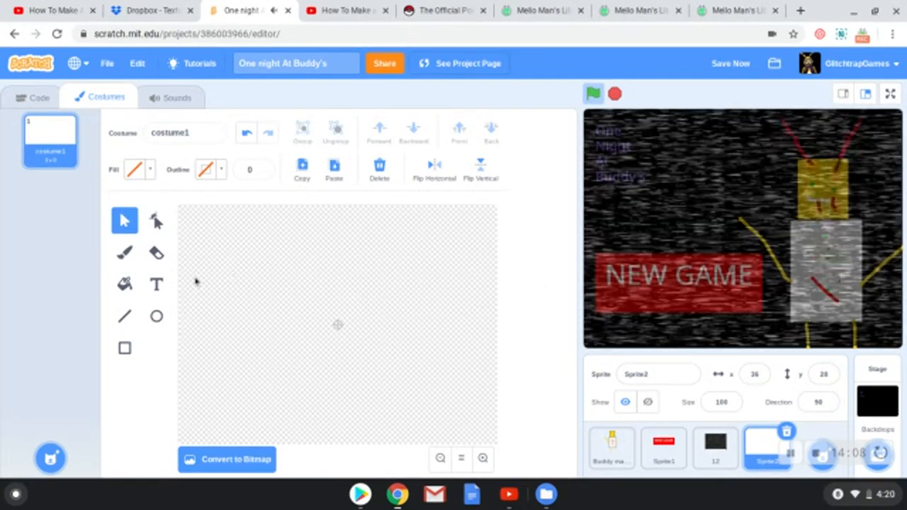
# - Draw a black rectangle costume and move the sprite over Buddy's lower body on the stage
pyautogui.click(124, 346)
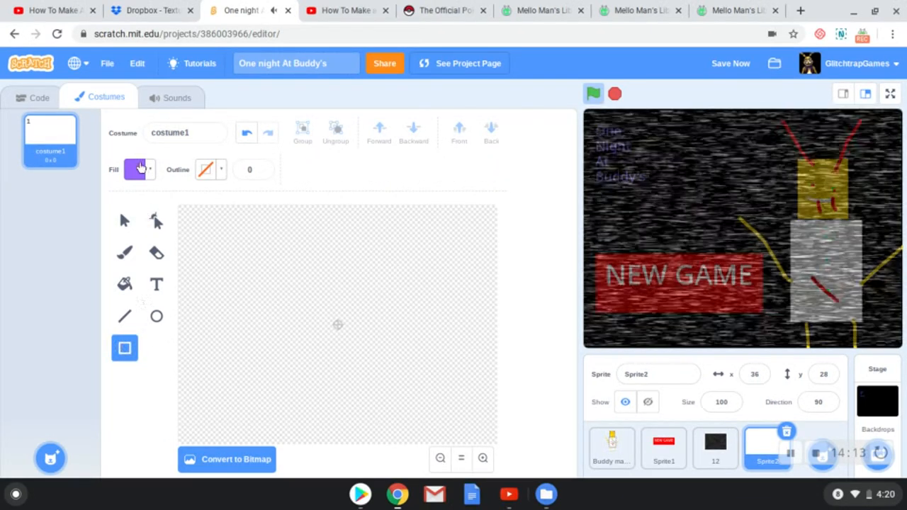
pyautogui.click(141, 168)
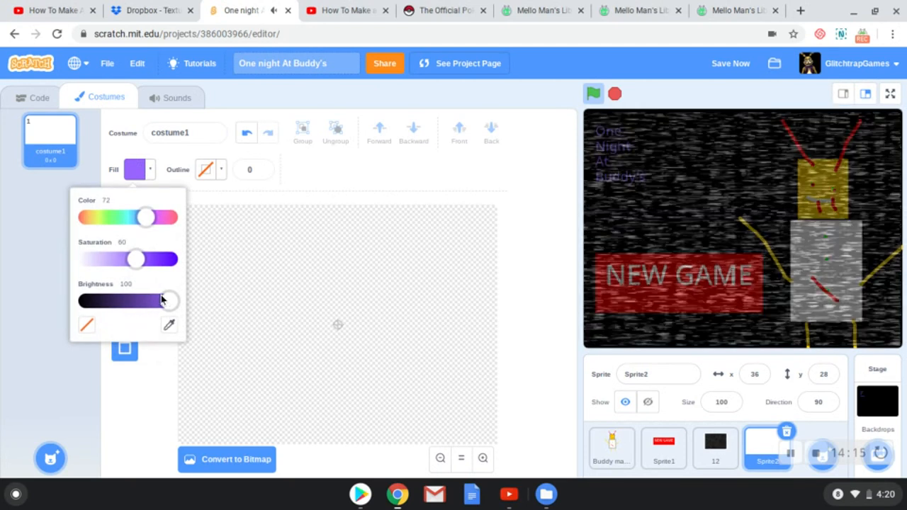
pyautogui.moveTo(168, 300); pyautogui.dragTo(71, 305)
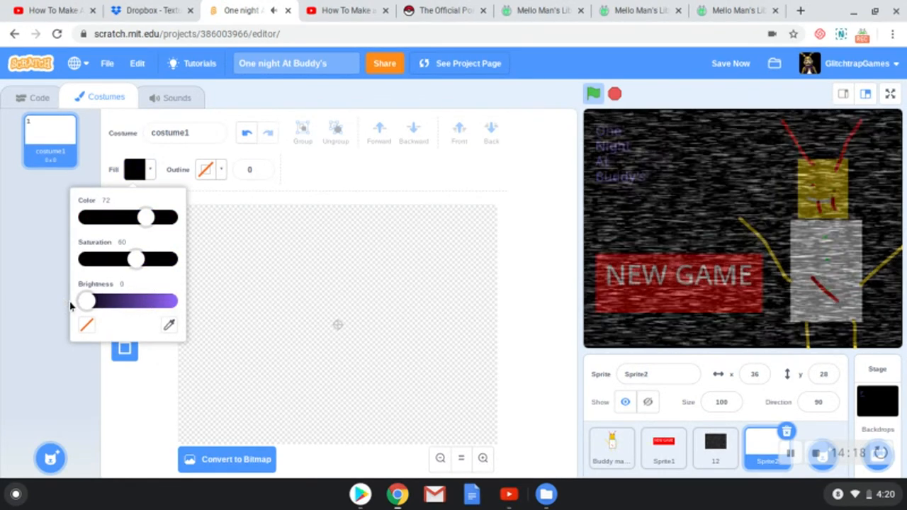
pyautogui.click(124, 369)
pyautogui.moveTo(264, 273); pyautogui.dragTo(424, 367)
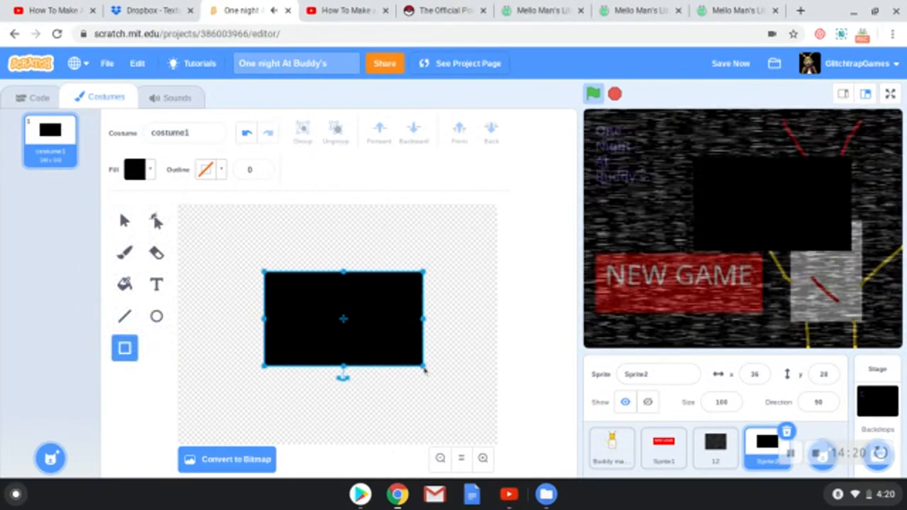
pyautogui.moveTo(344, 322); pyautogui.dragTo(328, 323)
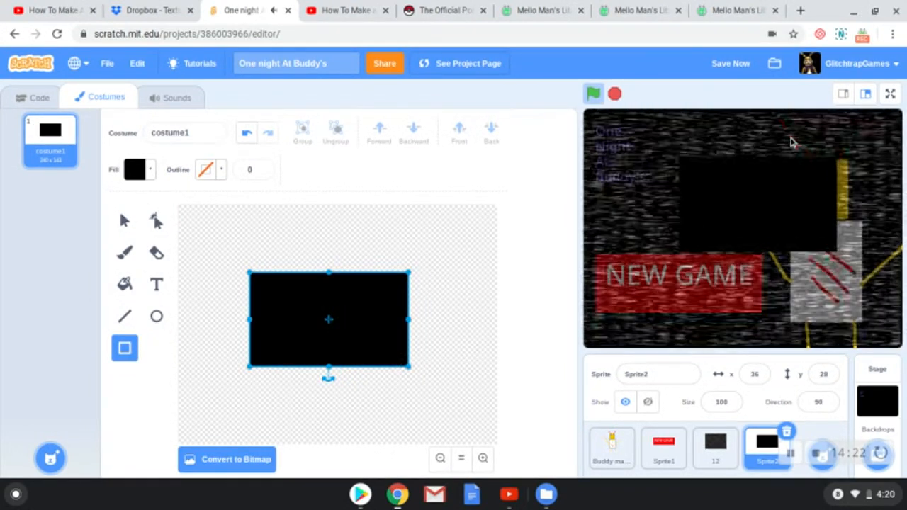
pyautogui.moveTo(793, 142)
pyautogui.mouseDown()
pyautogui.moveTo(847, 335)
pyautogui.moveTo(825, 311)
pyautogui.moveTo(834, 309)
pyautogui.mouseUp()
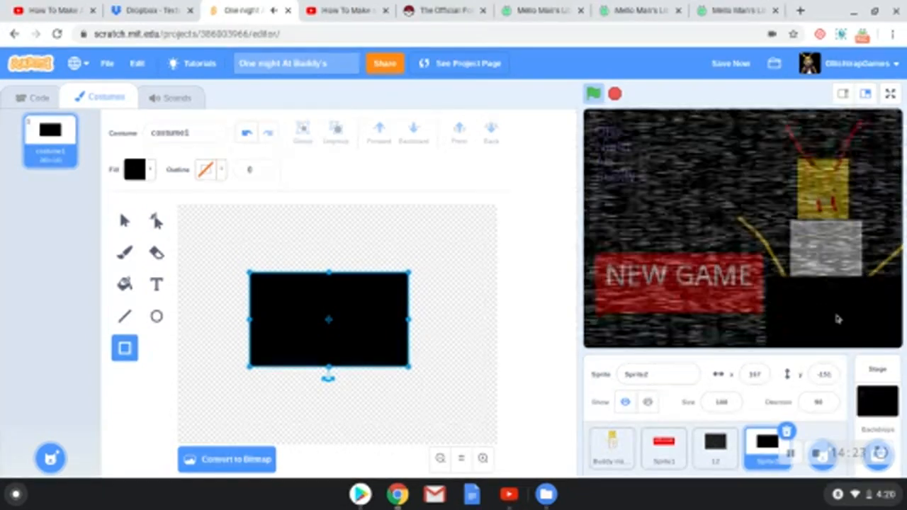
# - Refill the rectangle with a vertical white-to-black gradient using the Fill tool
pyautogui.click(124, 283)
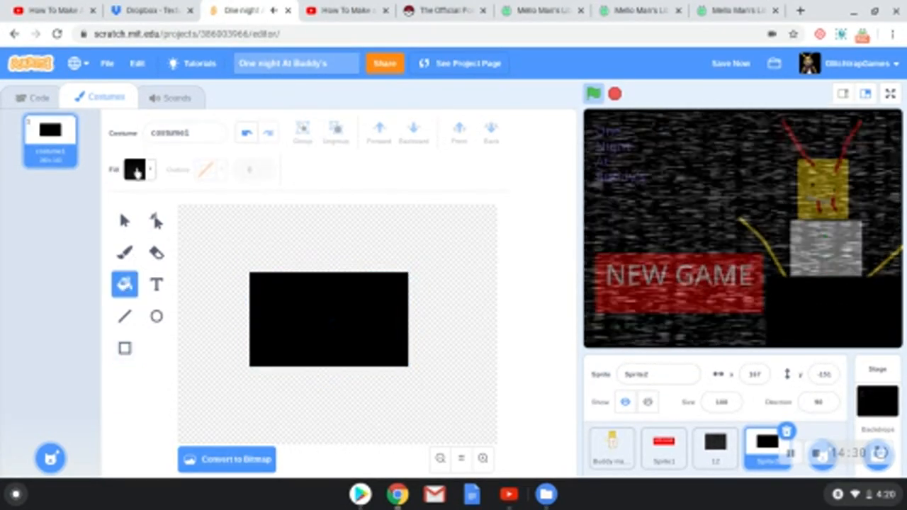
pyautogui.click(137, 172)
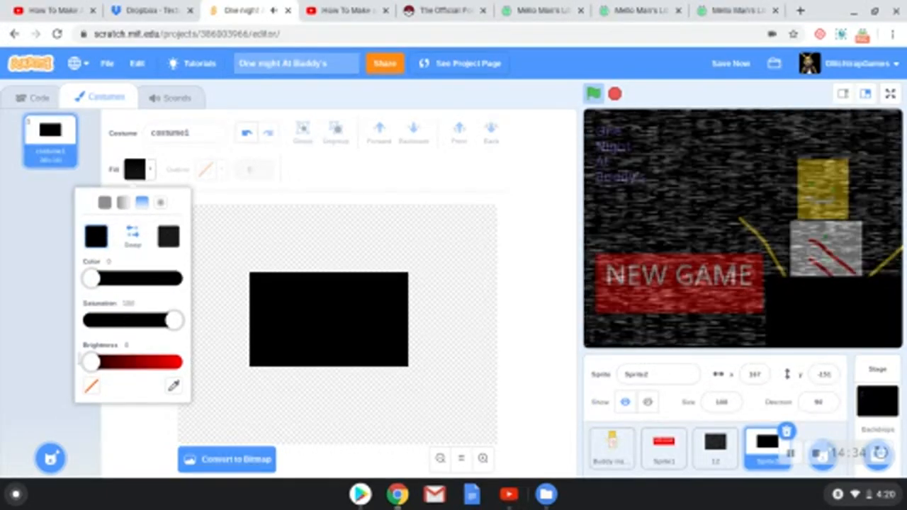
pyautogui.moveTo(92, 363); pyautogui.dragTo(175, 363)
pyautogui.moveTo(175, 320); pyautogui.dragTo(89, 320)
pyautogui.click(153, 432)
pyautogui.click(305, 323)
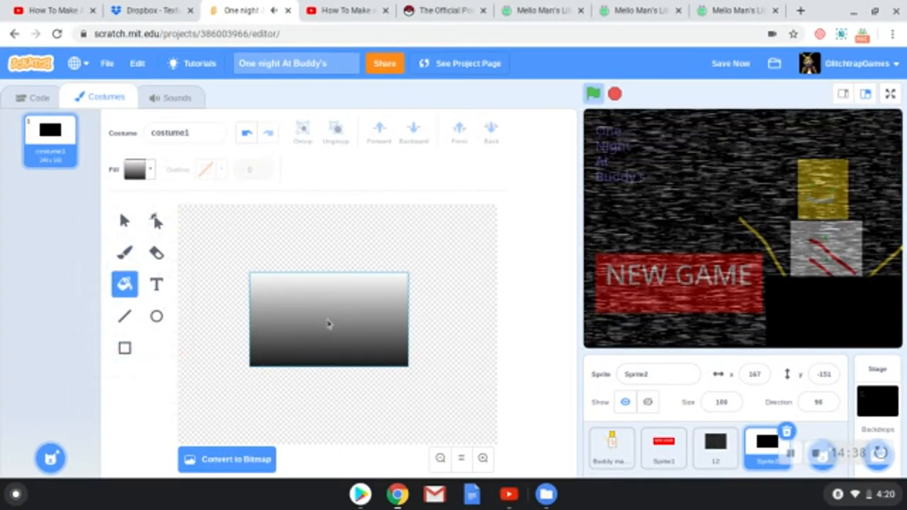
# - Add 'when flag clicked' and 'when I receive Night 1 screen' hats to Sprite2's scripts
pyautogui.click(34, 98)
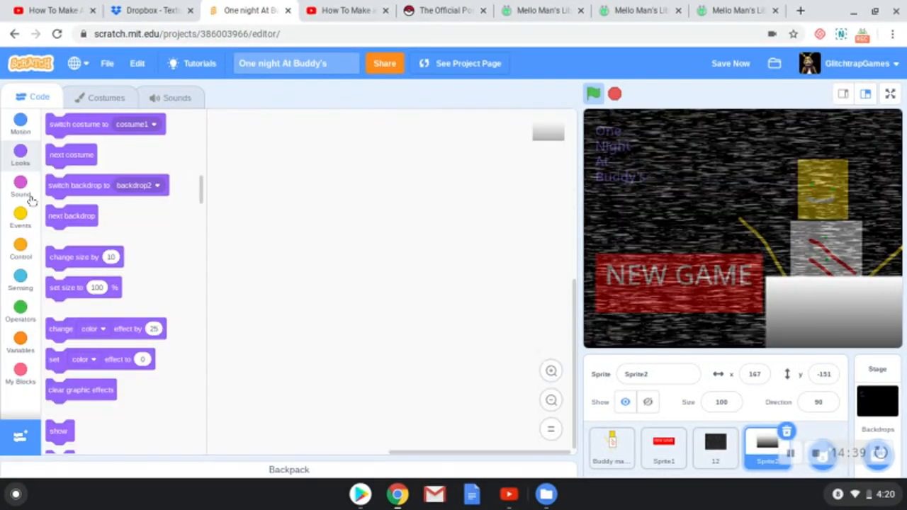
pyautogui.click(20, 245)
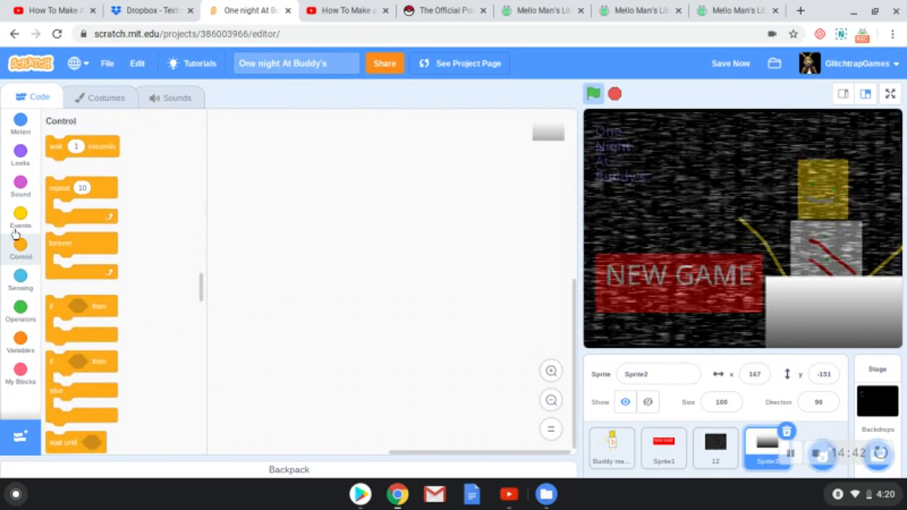
pyautogui.click(20, 216)
pyautogui.moveTo(78, 150); pyautogui.dragTo(280, 229)
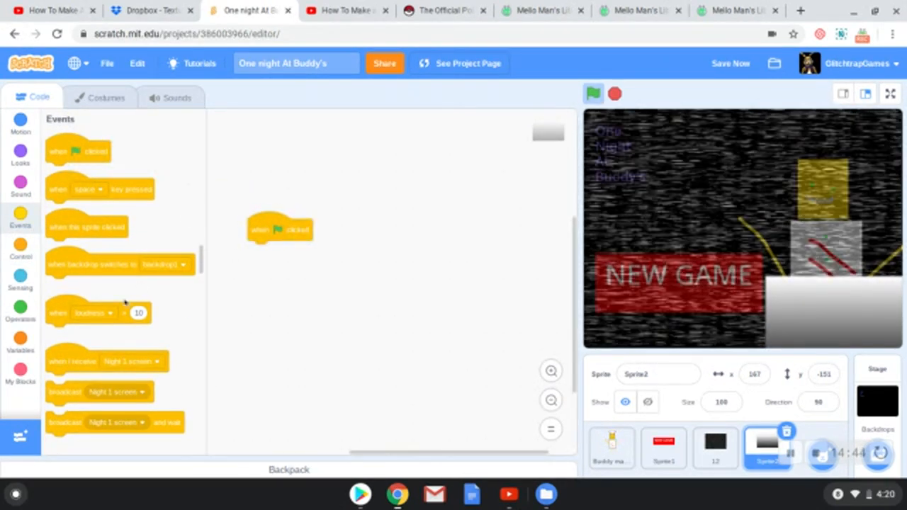
pyautogui.moveTo(60, 363); pyautogui.dragTo(323, 278)
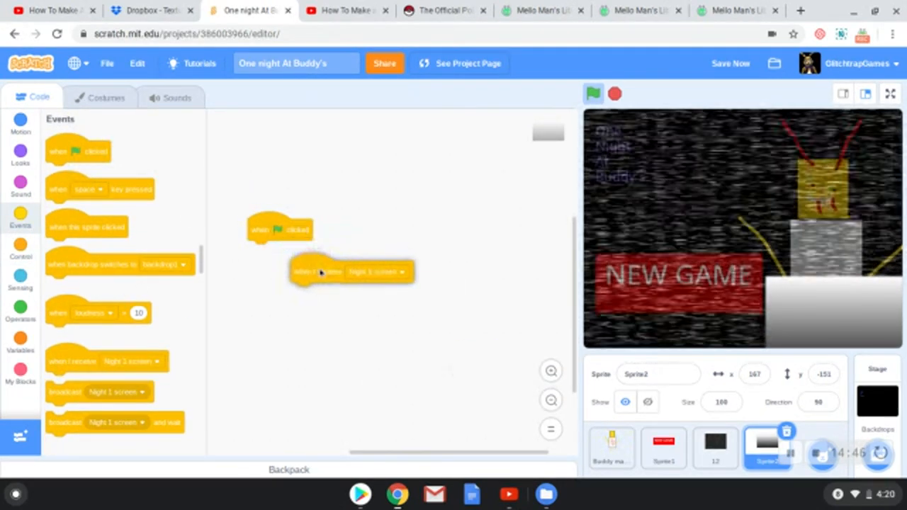
# - Attach 'show' under the flag hat, 'hide' under the Night 1 hat, and a set-effect block under show
pyautogui.click(20, 151)
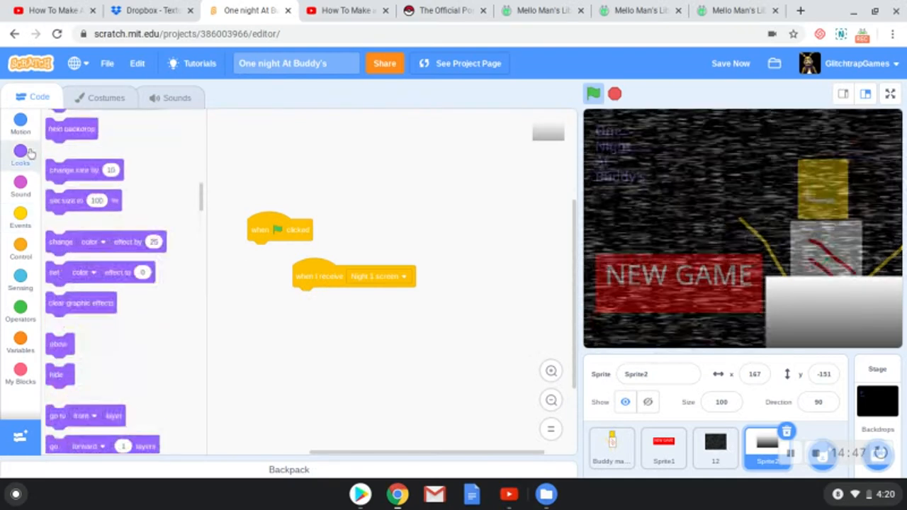
pyautogui.scroll(1, 64, 225)
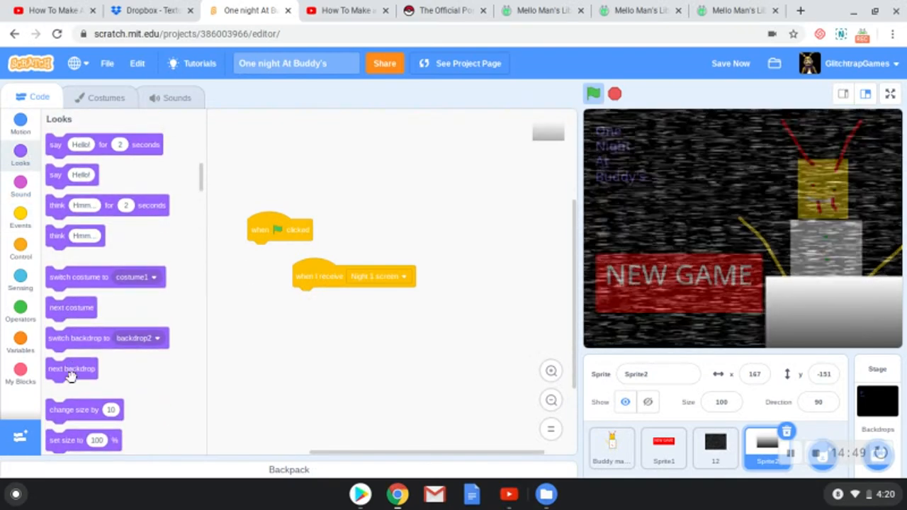
pyautogui.scroll(-5, 207, 220)
pyautogui.scroll(-4, 207, 220)
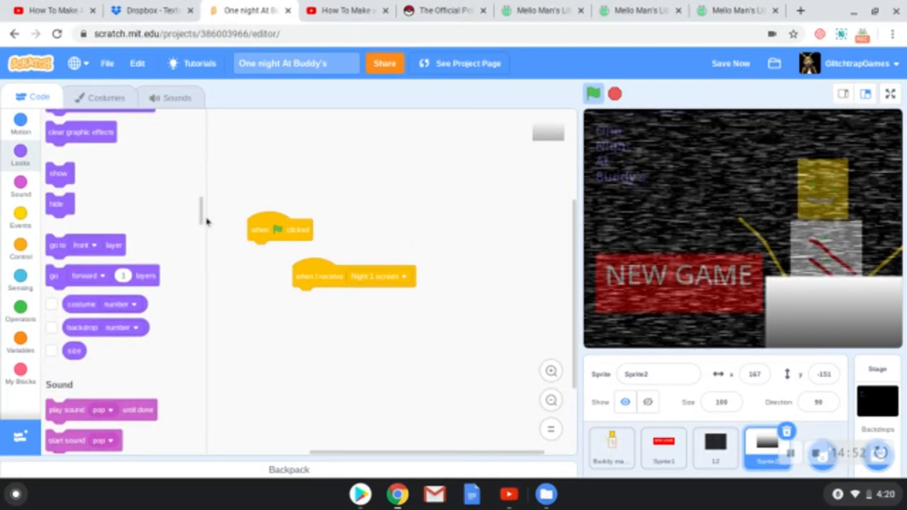
pyautogui.moveTo(57, 172); pyautogui.dragTo(264, 257)
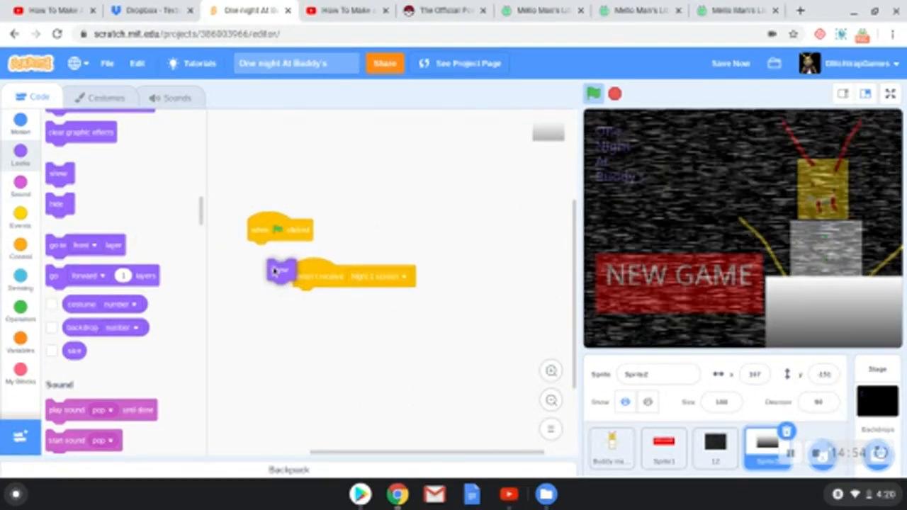
pyautogui.moveTo(57, 205); pyautogui.dragTo(306, 300)
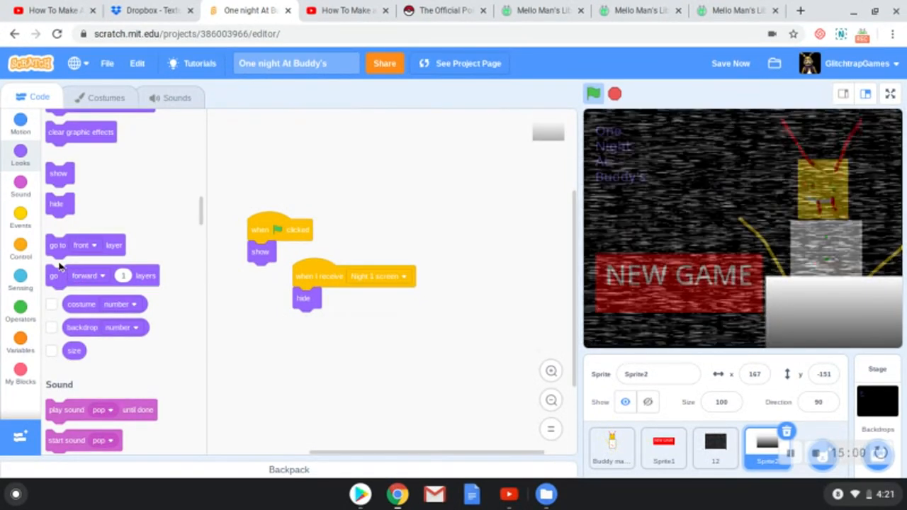
pyautogui.moveTo(59, 245)
pyautogui.mouseDown()
pyautogui.moveTo(122, 266)
pyautogui.moveTo(97, 261)
pyautogui.mouseUp()
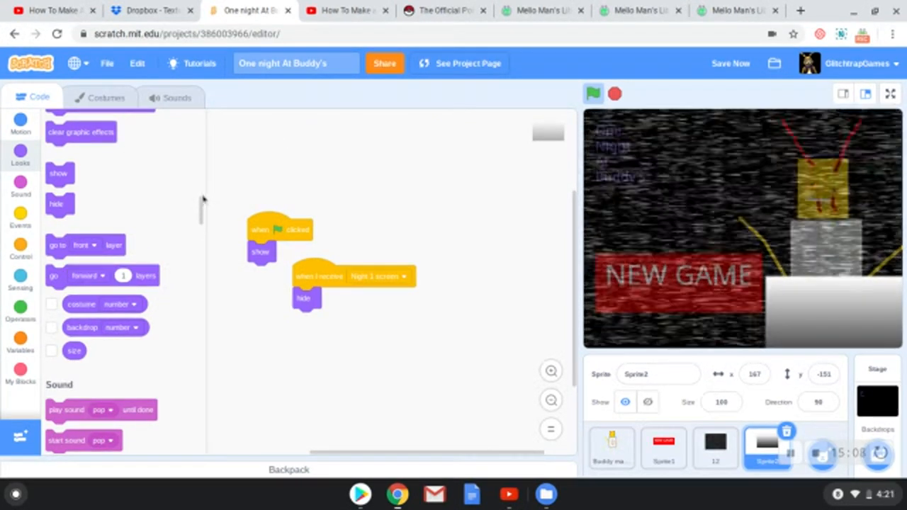
pyautogui.moveTo(202, 213); pyautogui.dragTo(201, 193)
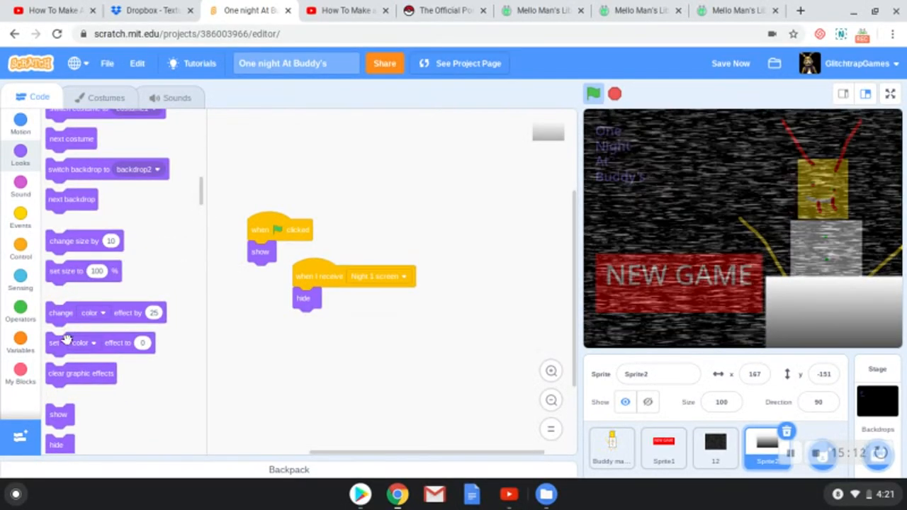
pyautogui.moveTo(57, 343)
pyautogui.mouseDown()
pyautogui.moveTo(259, 278)
pyautogui.moveTo(248, 238)
pyautogui.mouseUp()
# - Set the start script's effect block to ghost, run the project to preview and save
pyautogui.click(332, 238)
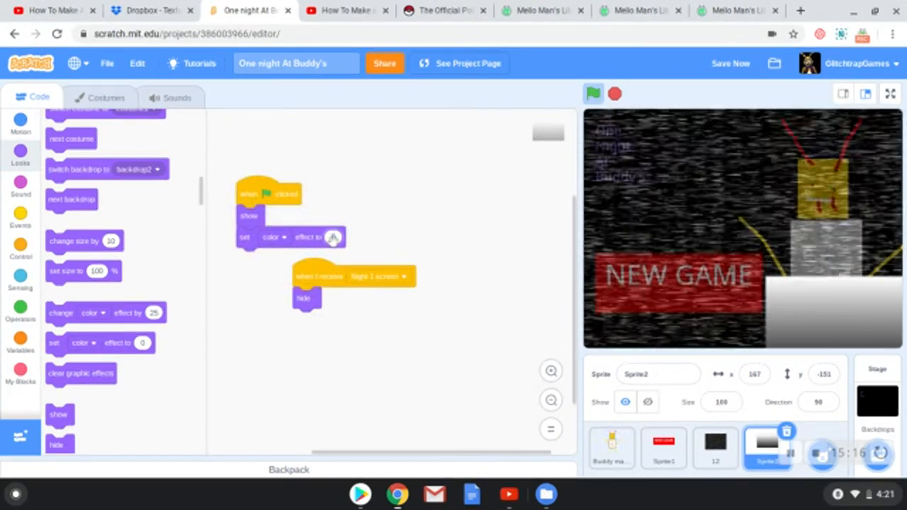
pyautogui.write('27')
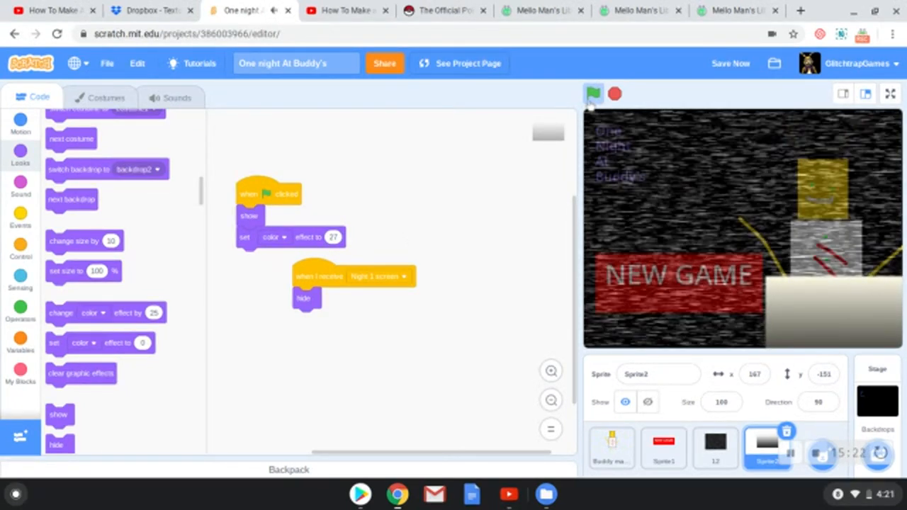
pyautogui.click(278, 238)
pyautogui.click(288, 398)
pyautogui.click(594, 92)
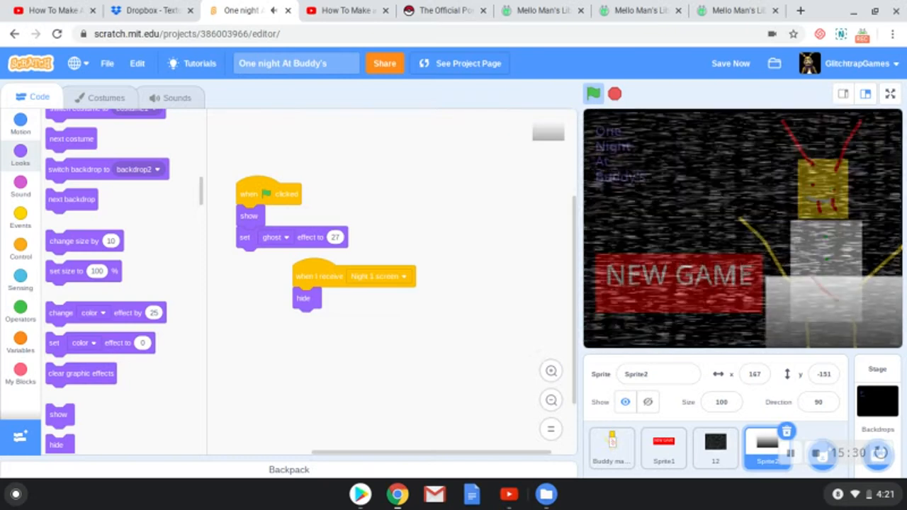
pyautogui.hotkey('ctrl', 's')
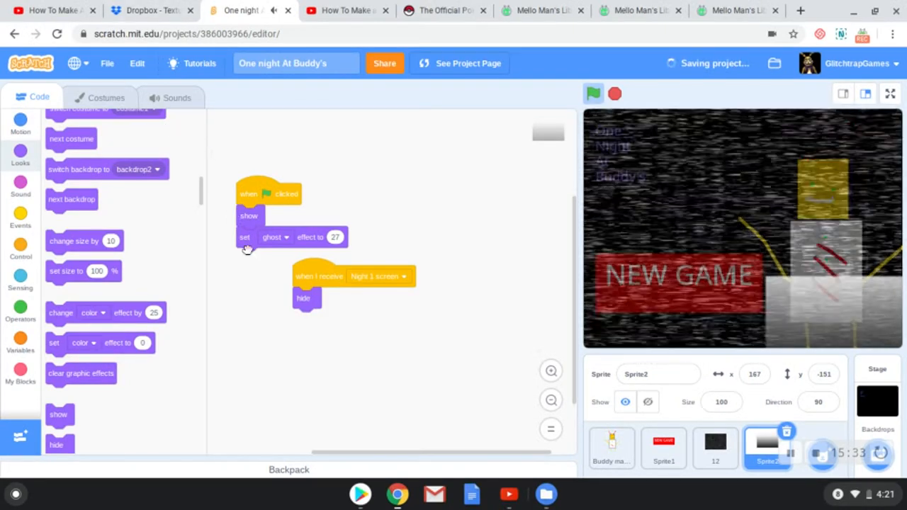
# - Change the ghost amount to 80, rerun to check the shadow, then go to the costume
pyautogui.click(336, 237)
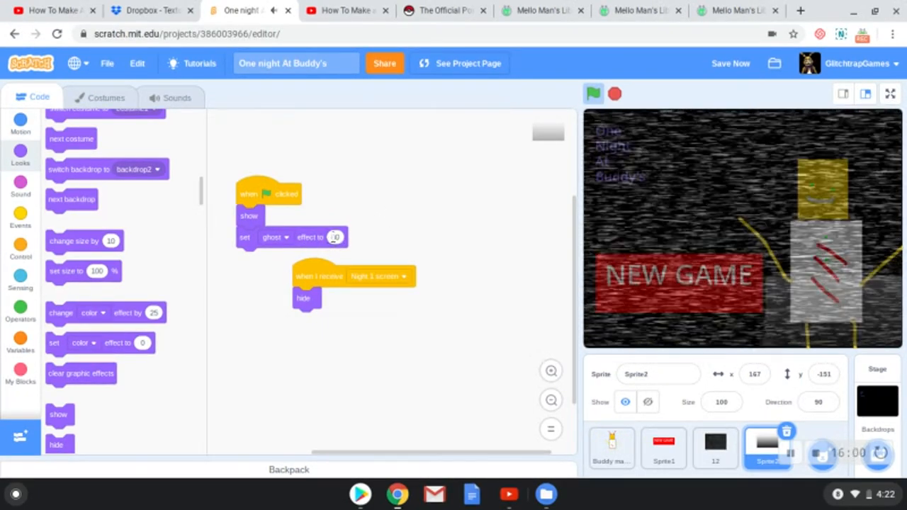
pyautogui.click(335, 237)
pyautogui.press('BackSpace')
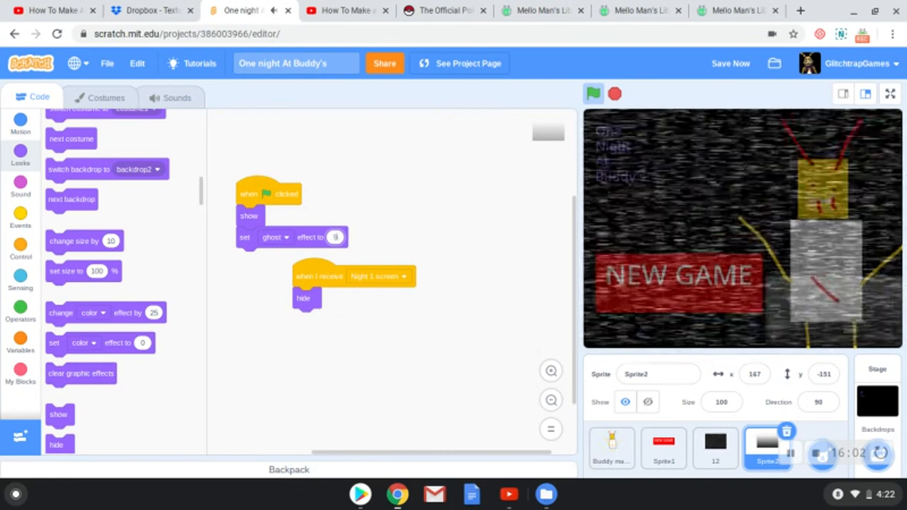
pyautogui.write('80')
pyautogui.click(457, 138)
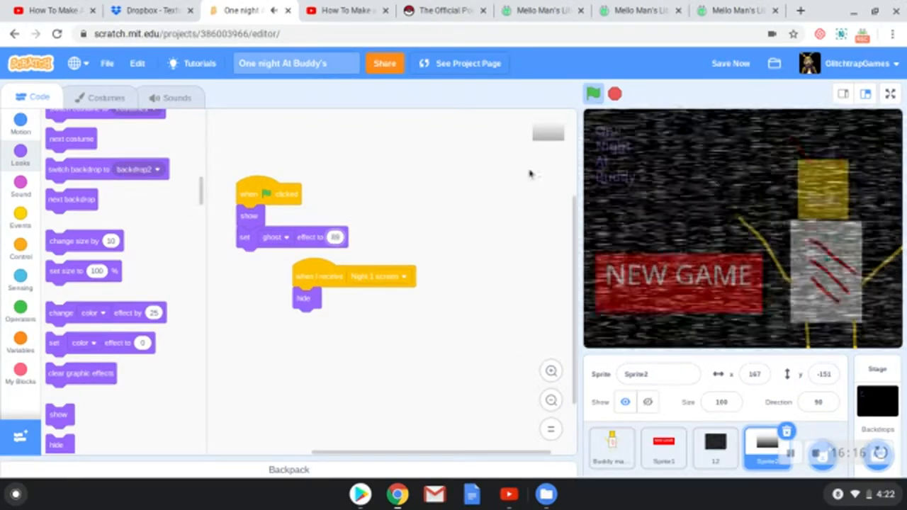
pyautogui.click(594, 93)
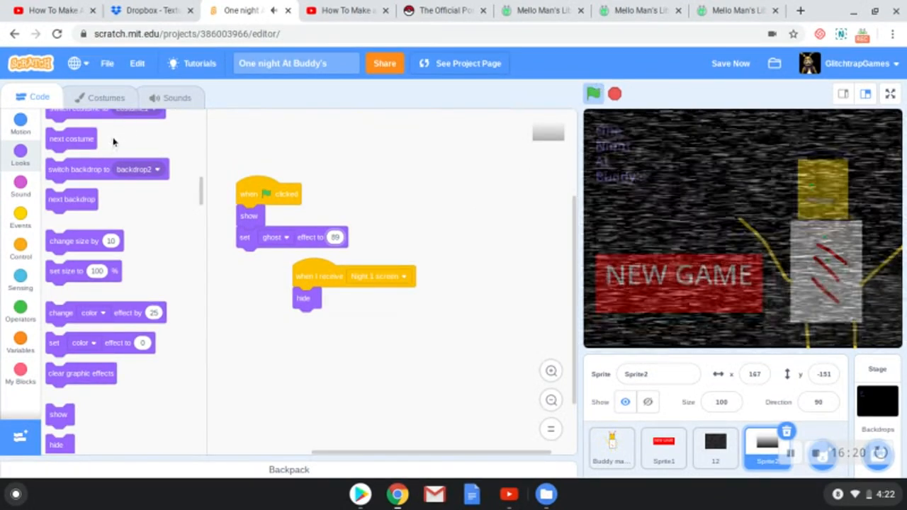
pyautogui.click(106, 98)
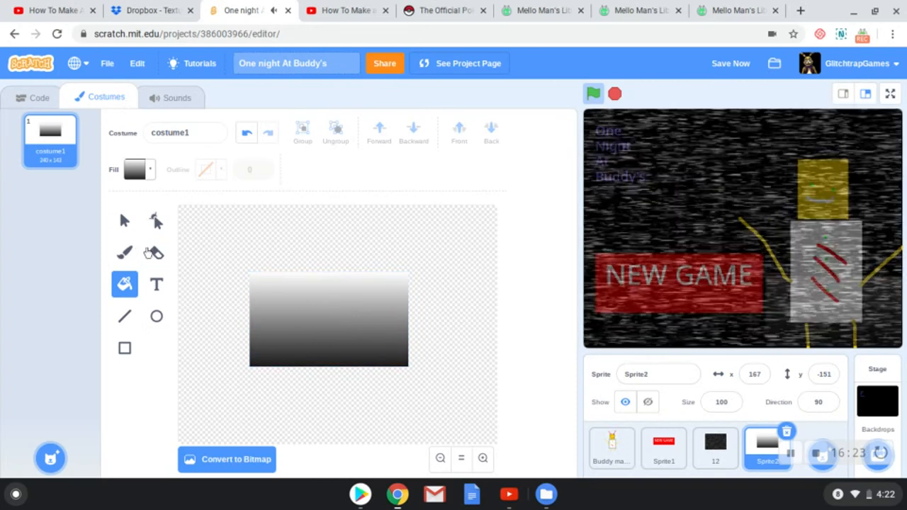
# - Select the gradient rectangle, stretch its top edge past the canvas top and nudge it upward
pyautogui.click(125, 221)
pyautogui.click(329, 321)
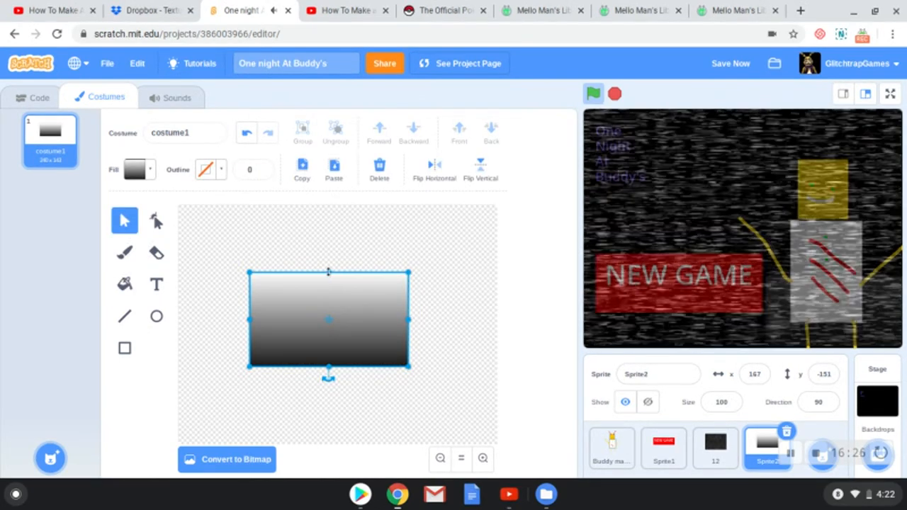
pyautogui.moveTo(328, 271); pyautogui.dragTo(328, 207)
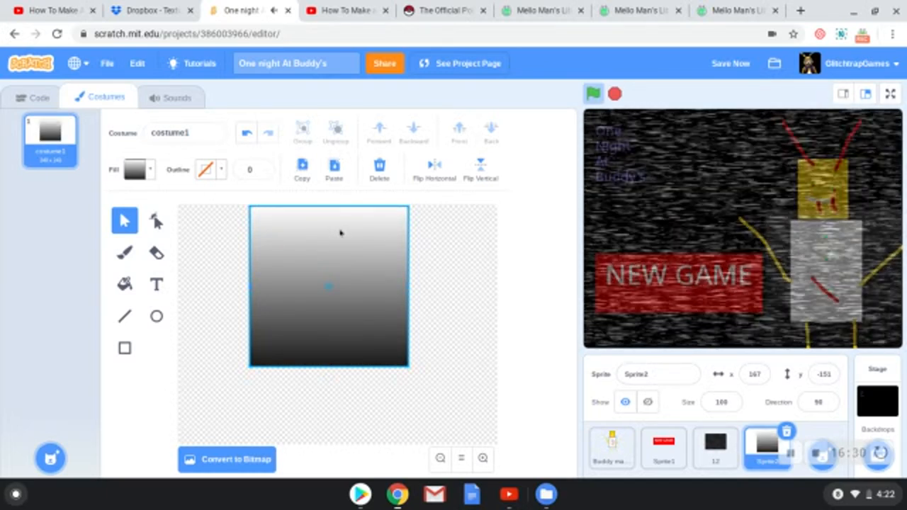
pyautogui.moveTo(342, 233); pyautogui.dragTo(342, 243)
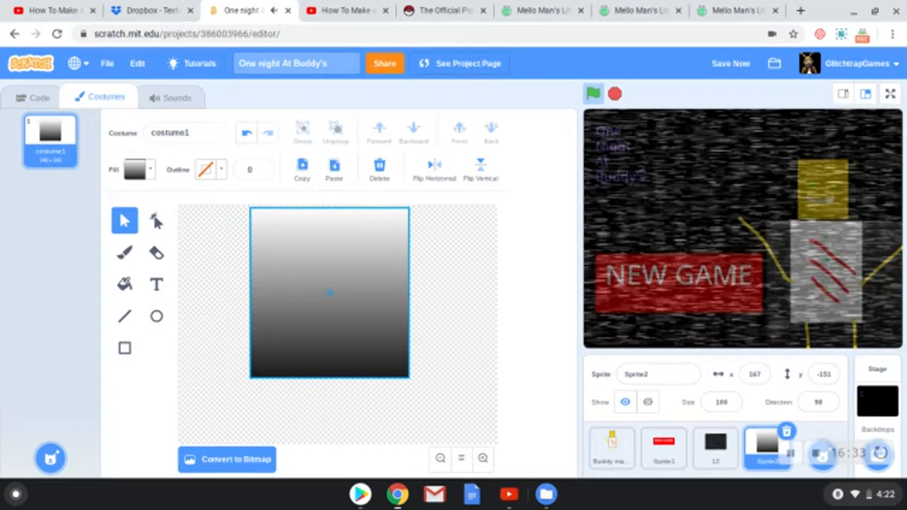
pyautogui.moveTo(329, 217)
pyautogui.mouseDown()
pyautogui.moveTo(329, 207)
pyautogui.moveTo(337, 289)
pyautogui.moveTo(348, 208)
pyautogui.mouseUp()
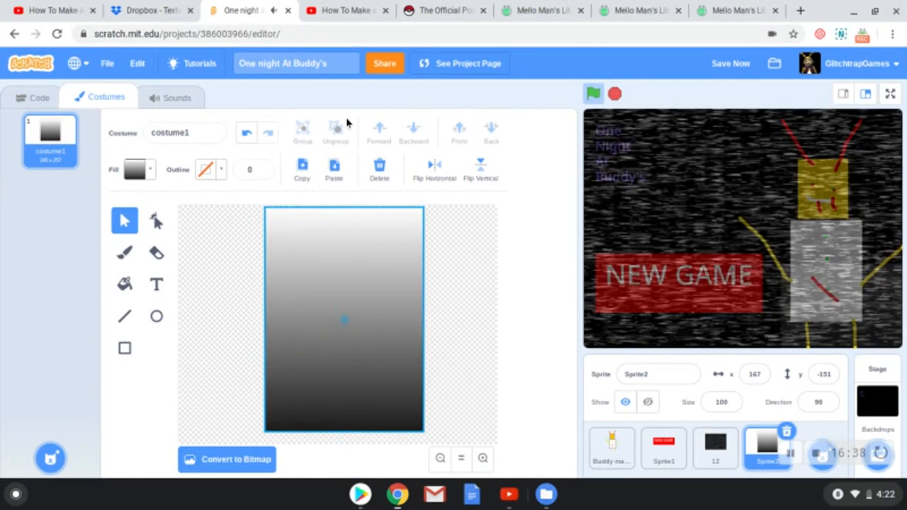
pyautogui.moveTo(363, 258); pyautogui.dragTo(360, 226)
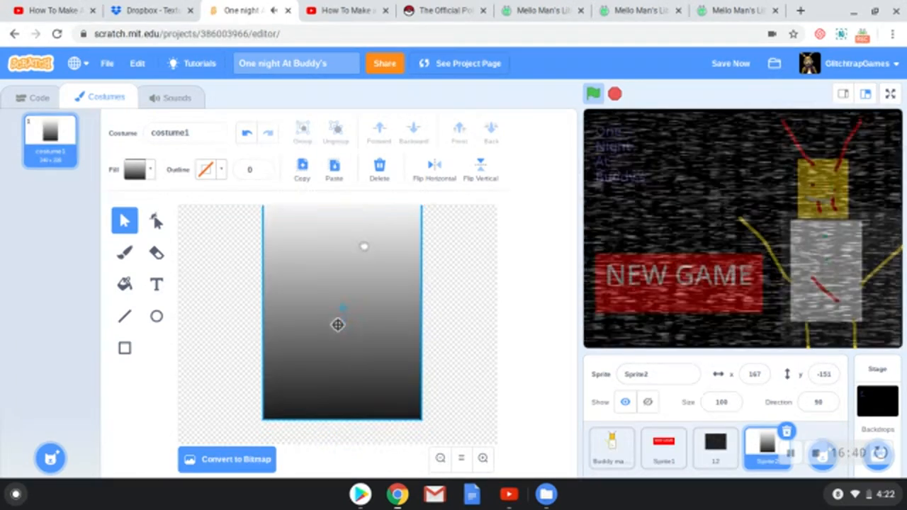
pyautogui.moveTo(337, 325); pyautogui.dragTo(338, 324)
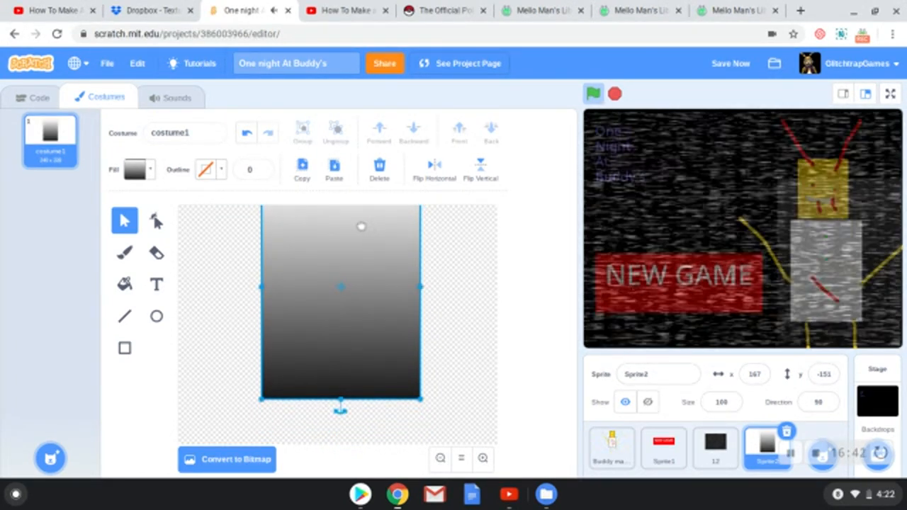
pyautogui.moveTo(362, 254); pyautogui.dragTo(362, 246)
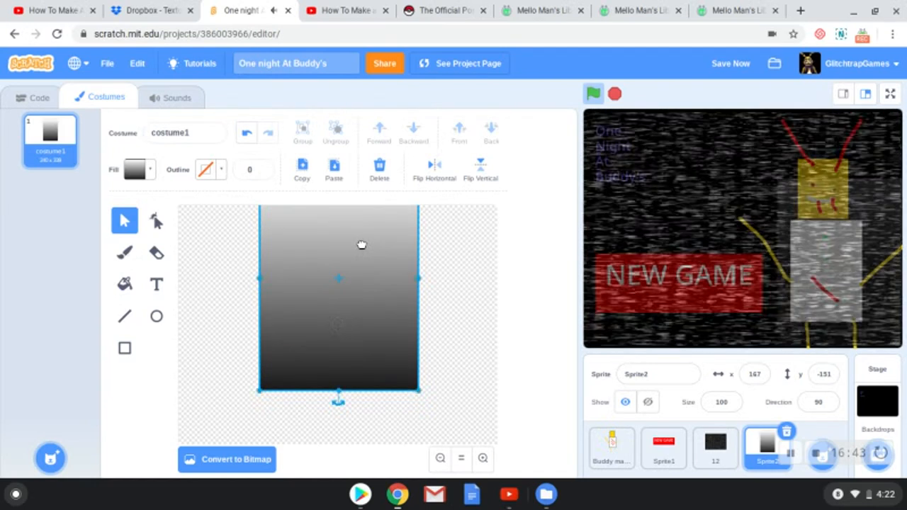